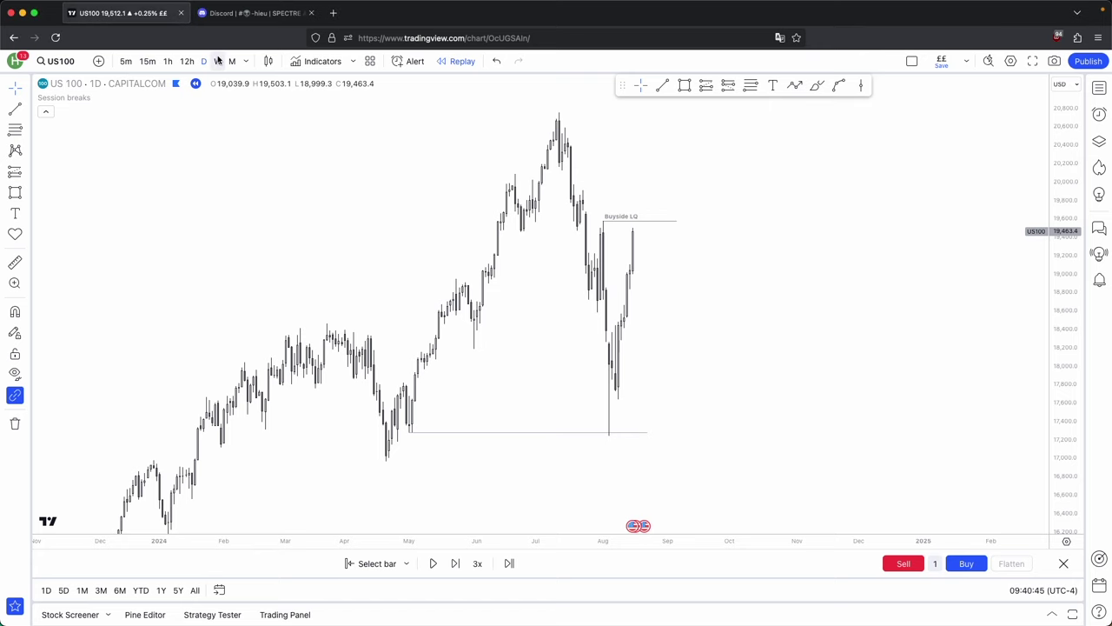
- Show the US100 chart on the weekly timeframe and examine the price swings from 2020 to 2024
left_click(218, 61)
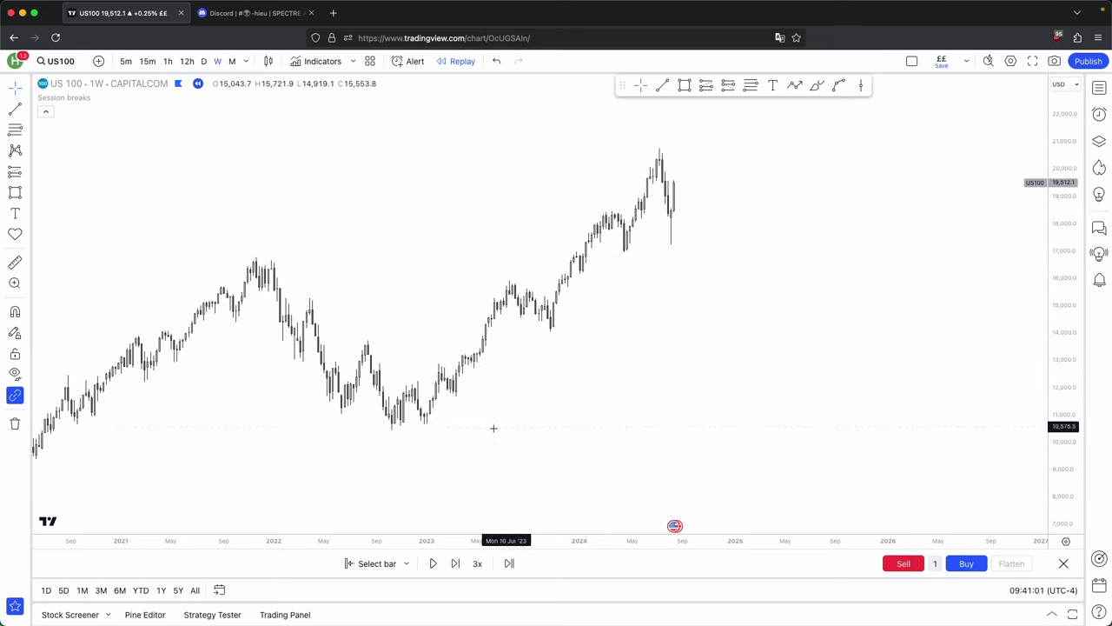
left_click_drag(385, 374, 470, 372)
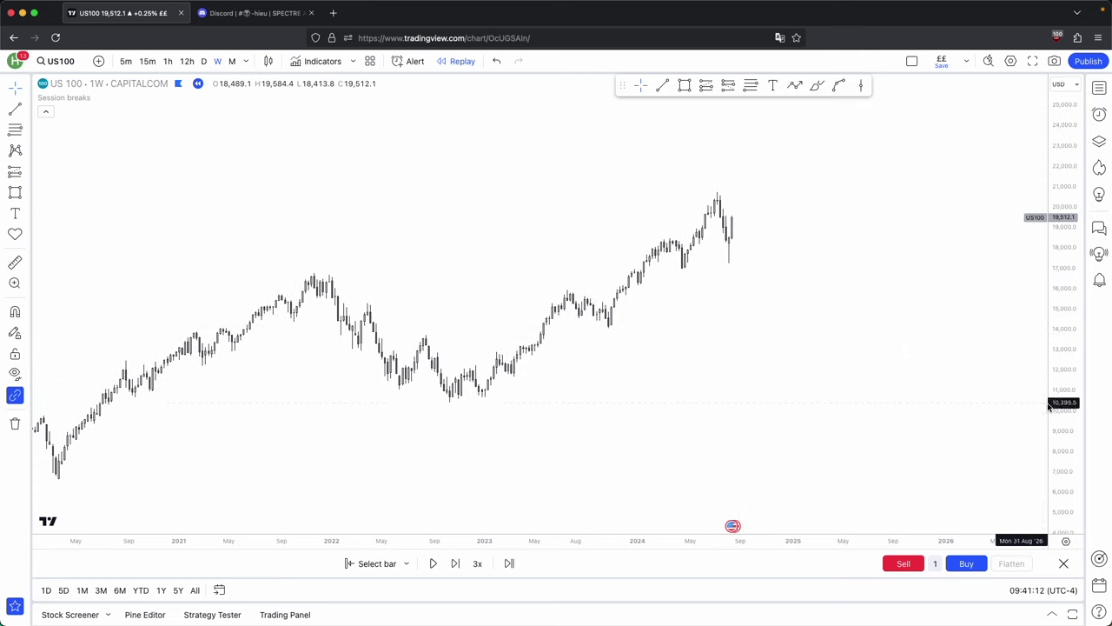
left_click_drag(1059, 409, 1050, 338)
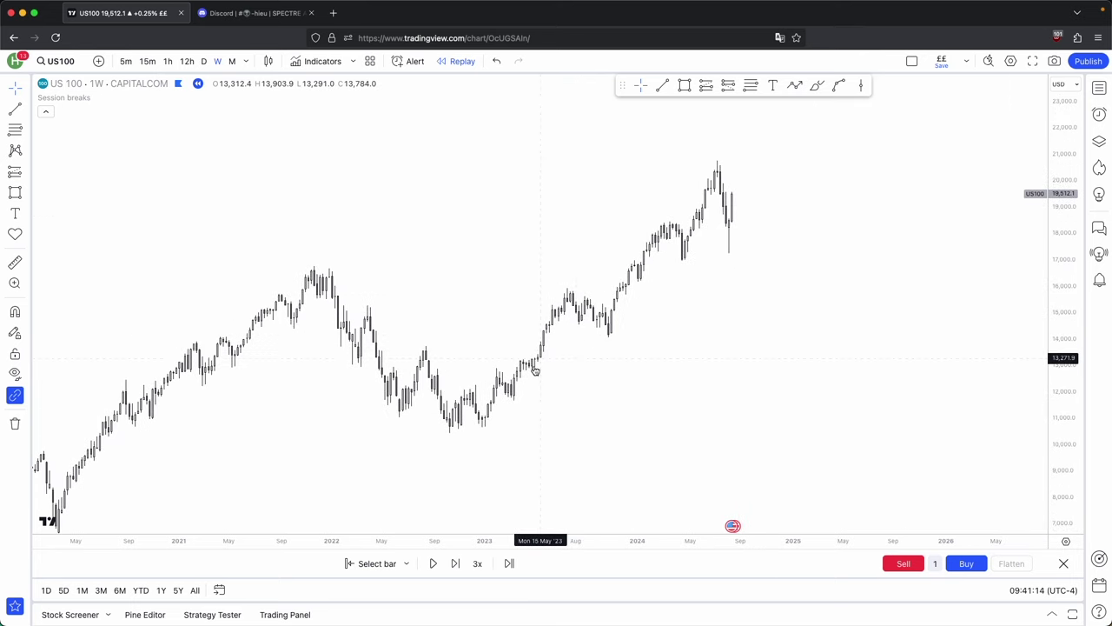
- Show the chart on the monthly timeframe and measure the mid-2023 pullback and the 2024 pullback
left_click(233, 61)
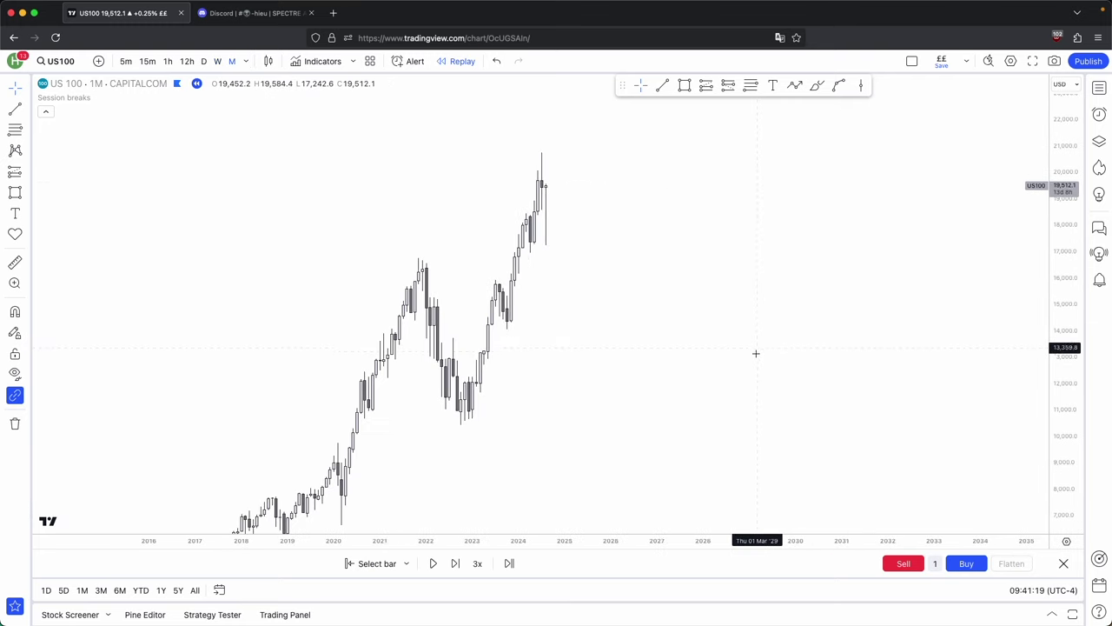
left_click_drag(679, 368, 736, 370)
scroll(735, 362, "up", 2)
left_click(454, 279, "shift")
left_click(475, 328)
left_click(493, 210, "shift")
left_click(517, 256)
left_click_drag(592, 281, 646, 279)
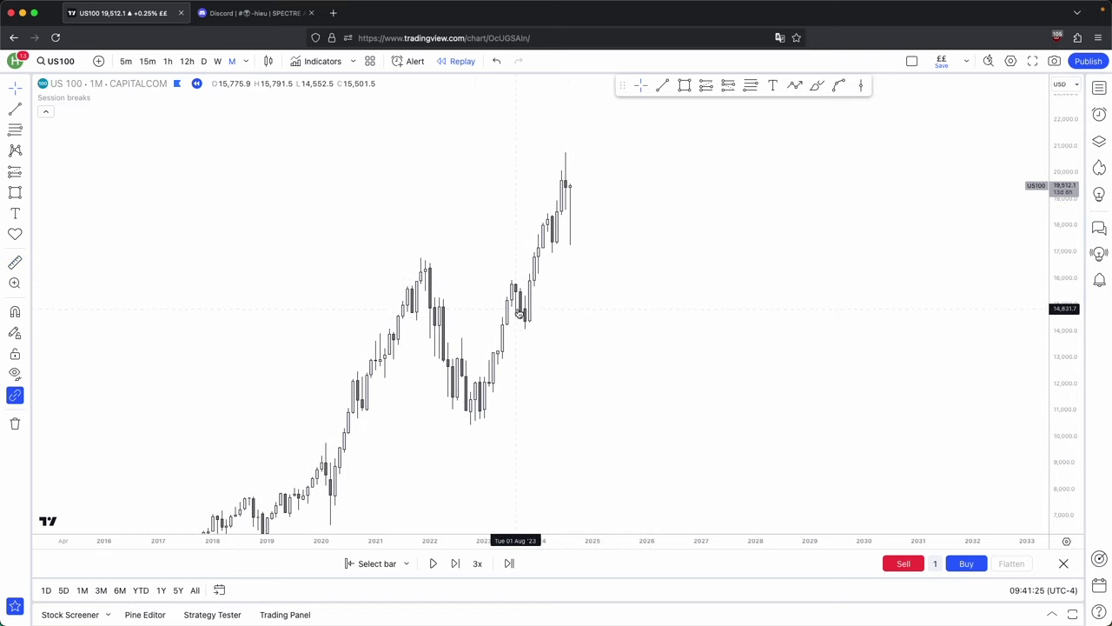
- Compare the 2022–2024 price structure between the weekly and monthly timeframes, leaving the chart on weekly
left_click(218, 61)
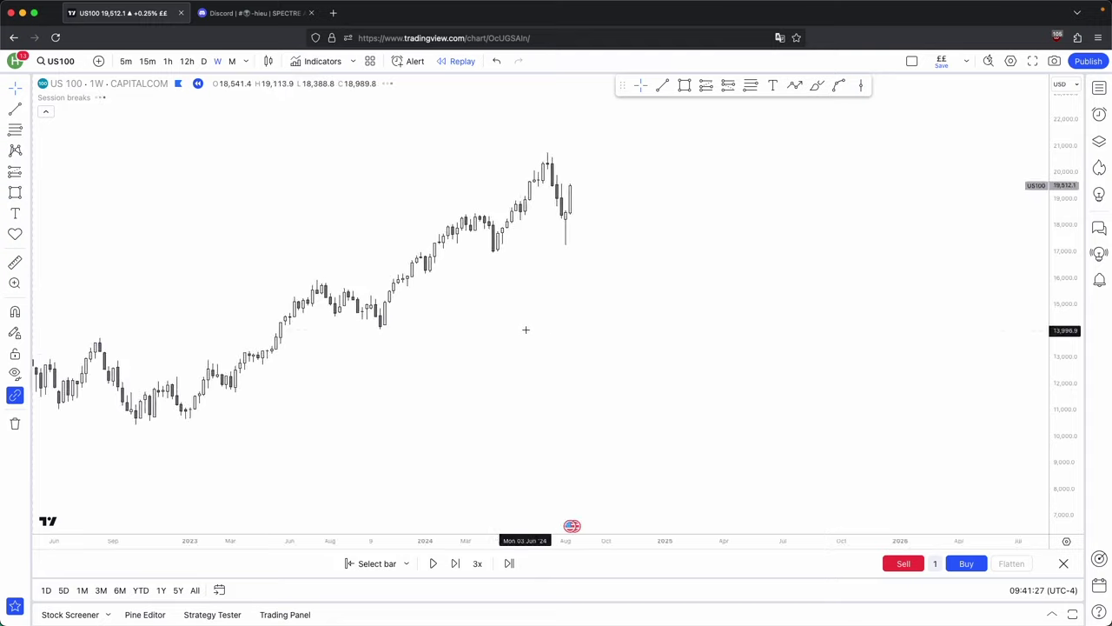
left_click_drag(527, 359, 644, 355)
left_click_drag(1078, 447, 1077, 409)
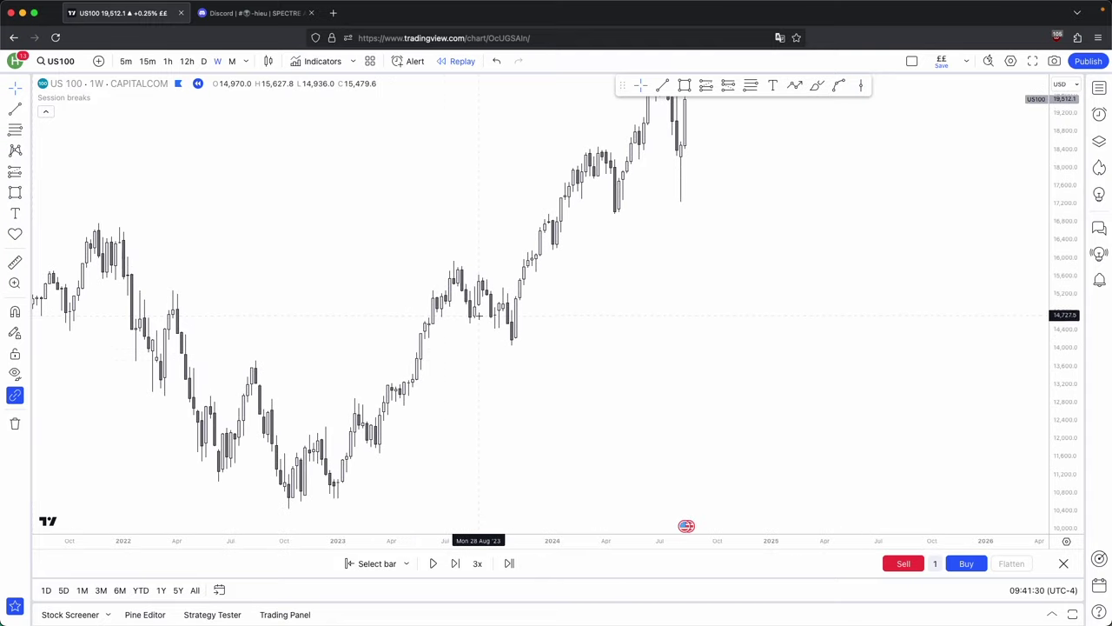
left_click(232, 60)
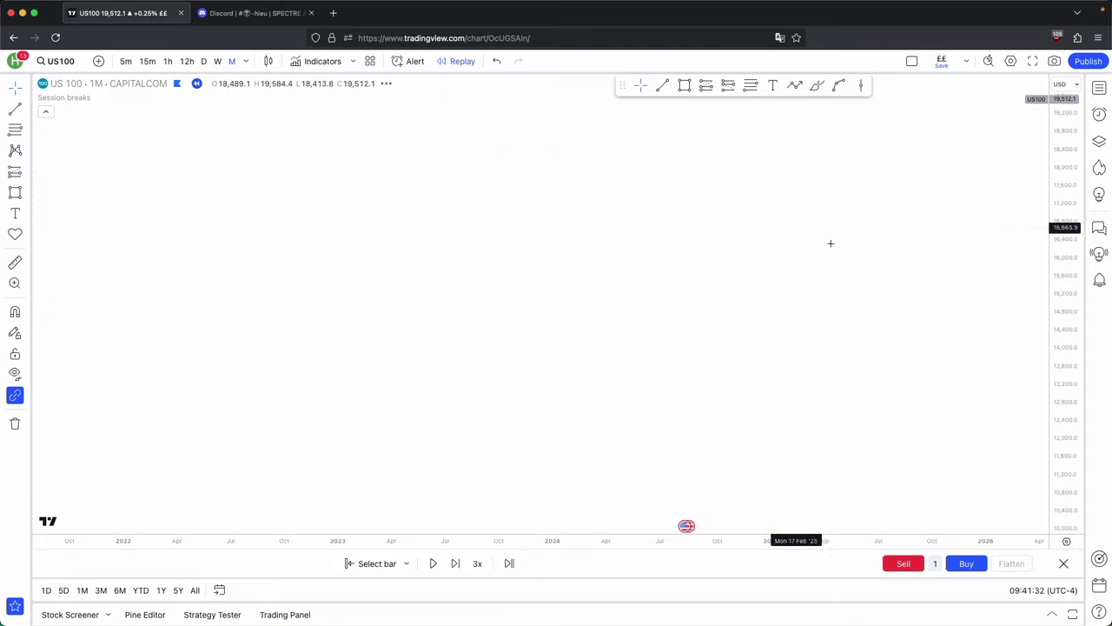
double_click(1062, 251)
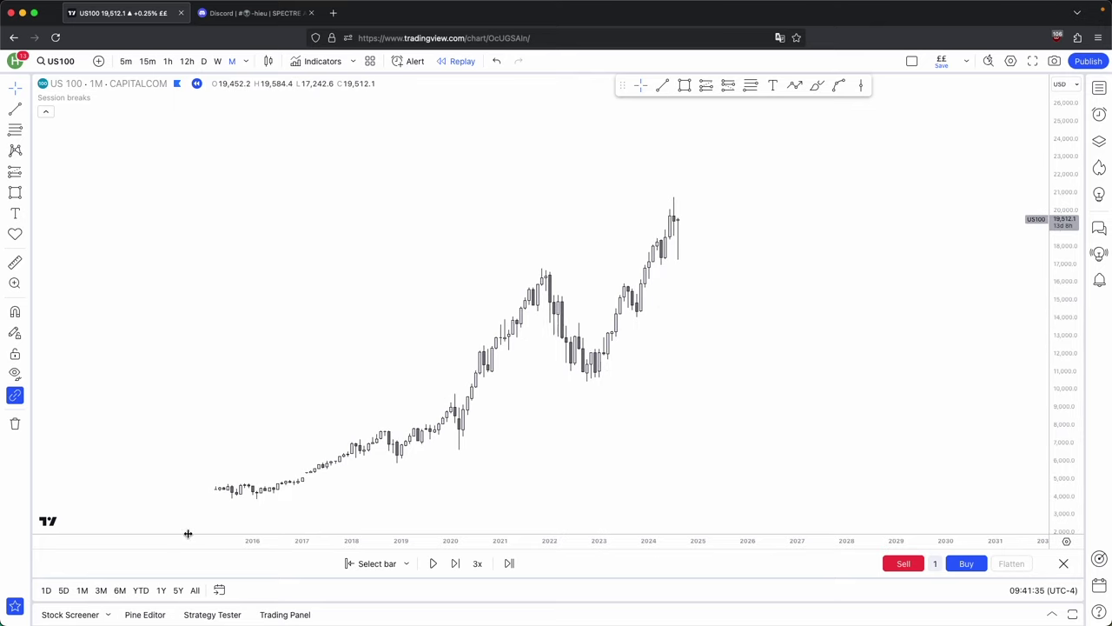
left_click(218, 61)
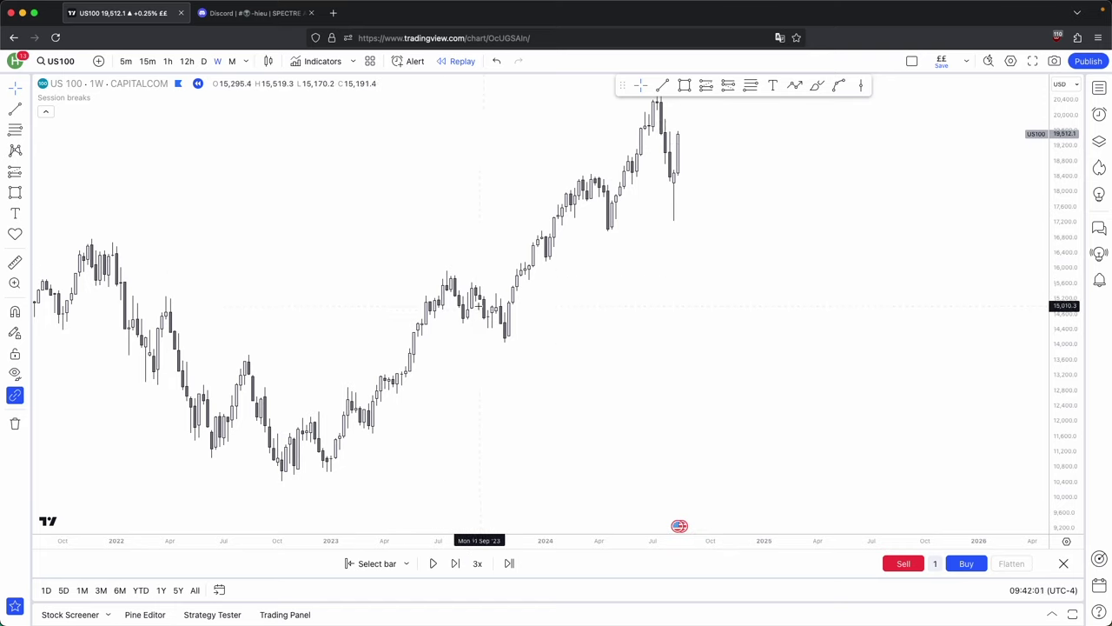
left_click(233, 61)
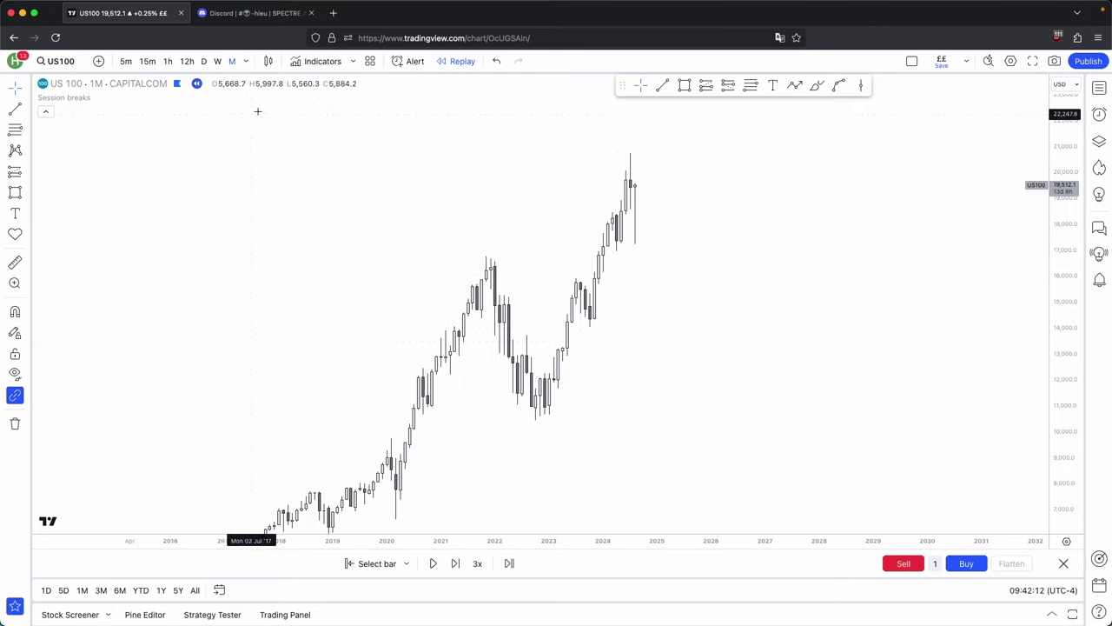
left_click(219, 61)
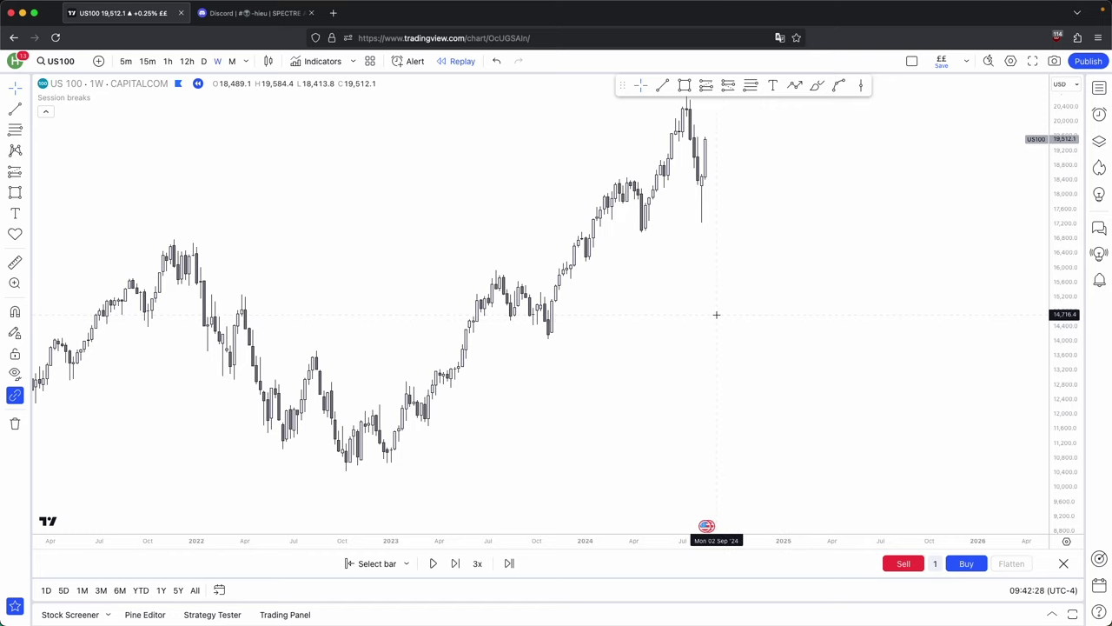
left_click_drag(431, 455, 459, 440)
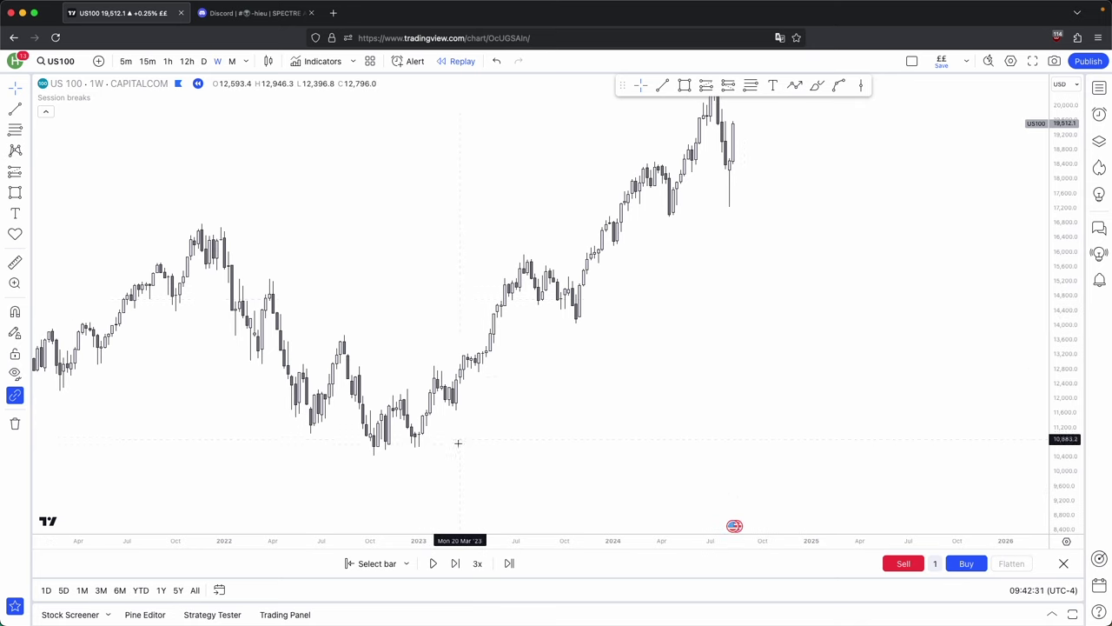
- Mark the swing at the start of 2023 with a small line and a shaded rectangle from about 11,000 to 12,000
key("alt+t")
left_click(407, 389, "super")
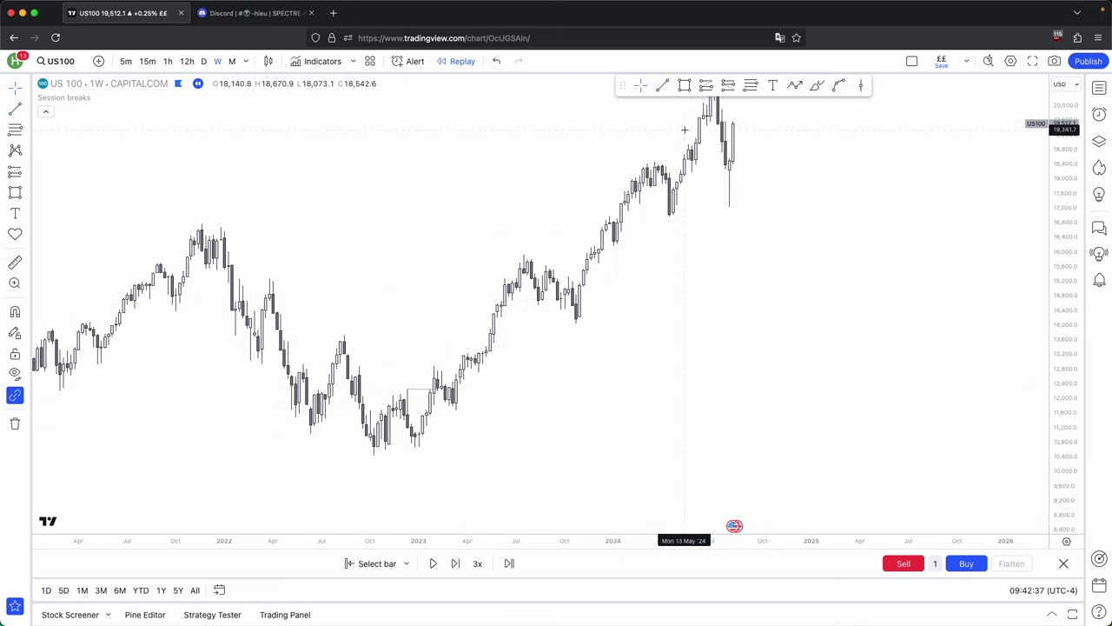
mouse_move(411, 415)
left_mouse_down()
mouse_move(414, 444)
mouse_move(502, 424)
mouse_move(456, 399)
left_mouse_up()
left_click(499, 441)
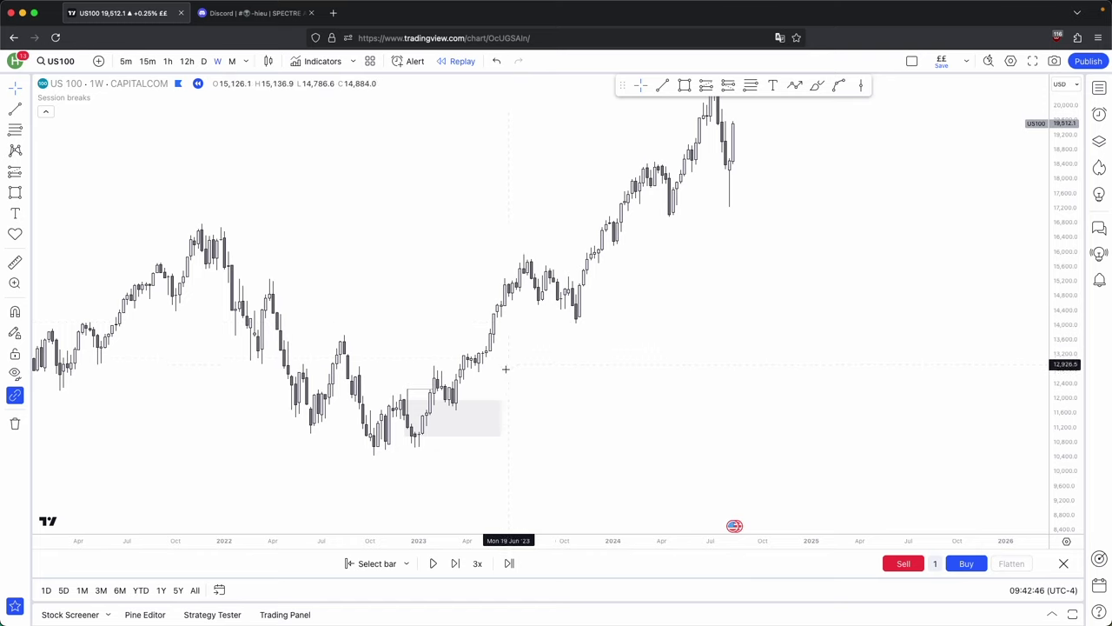
left_click(450, 393)
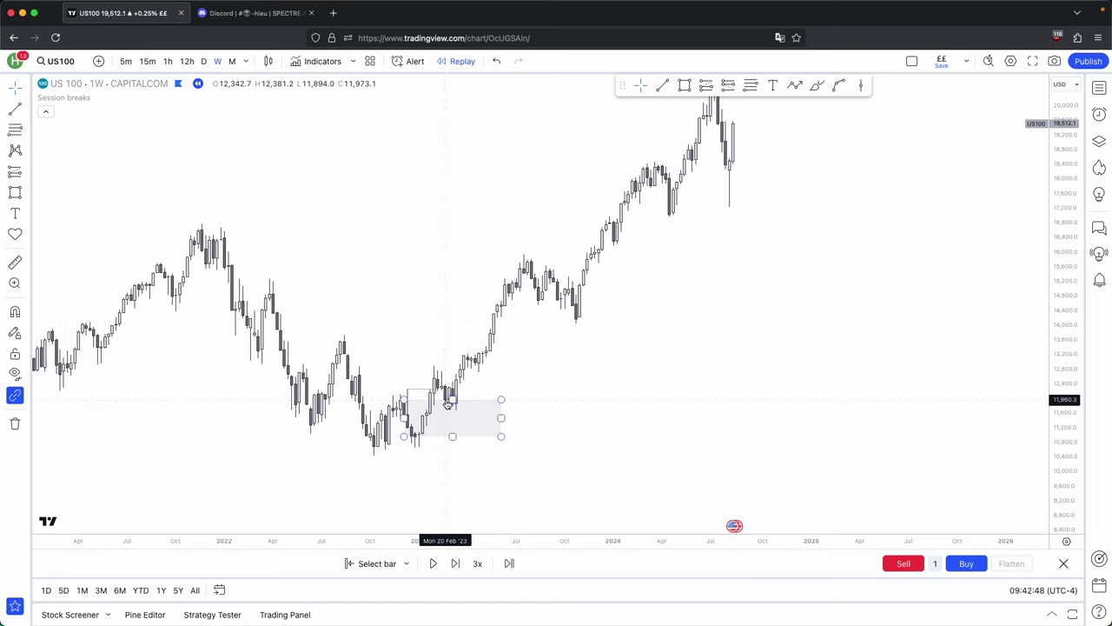
key("Escape")
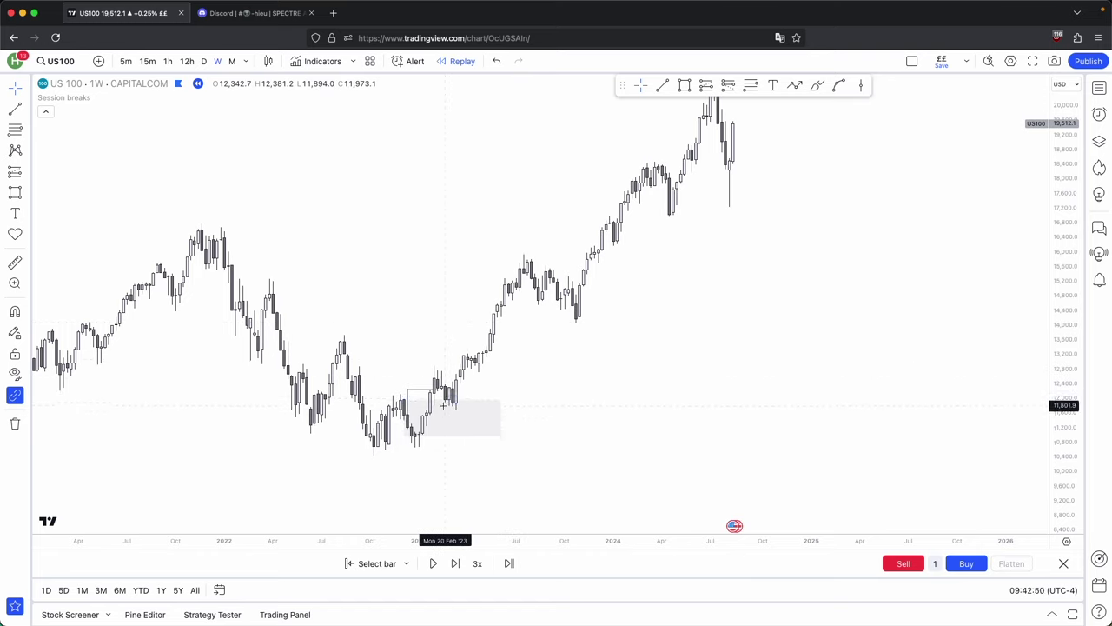
left_click(403, 400)
left_click(412, 384)
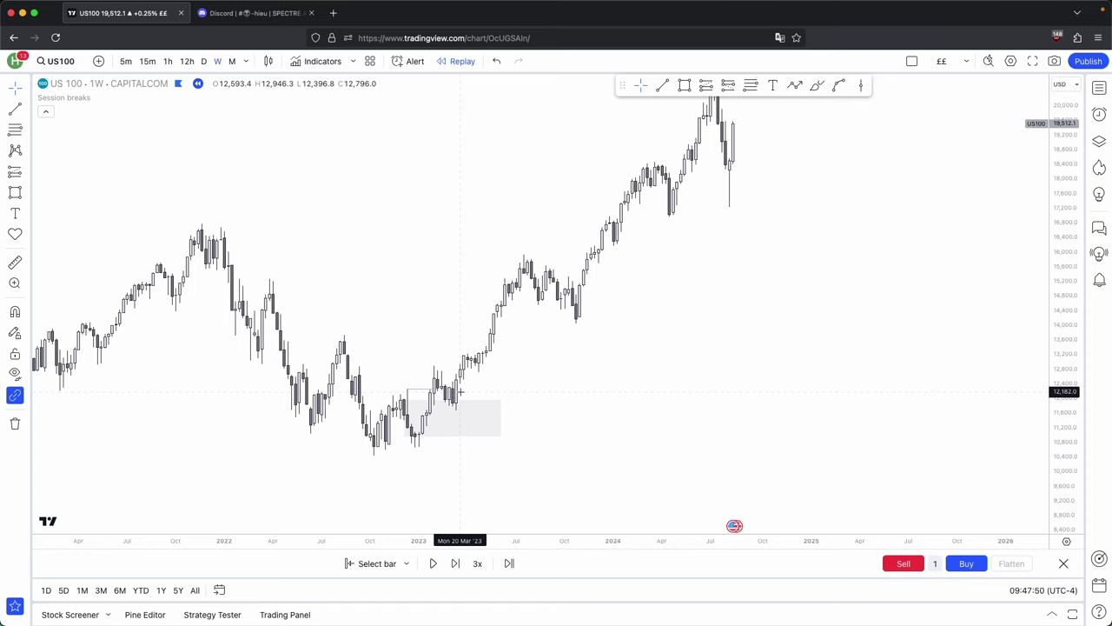
- Measure the rally from the January 2023 low to the 2024 high, the July–November 2023 pullback and the January 2024 dip
left_click(419, 450, "shift")
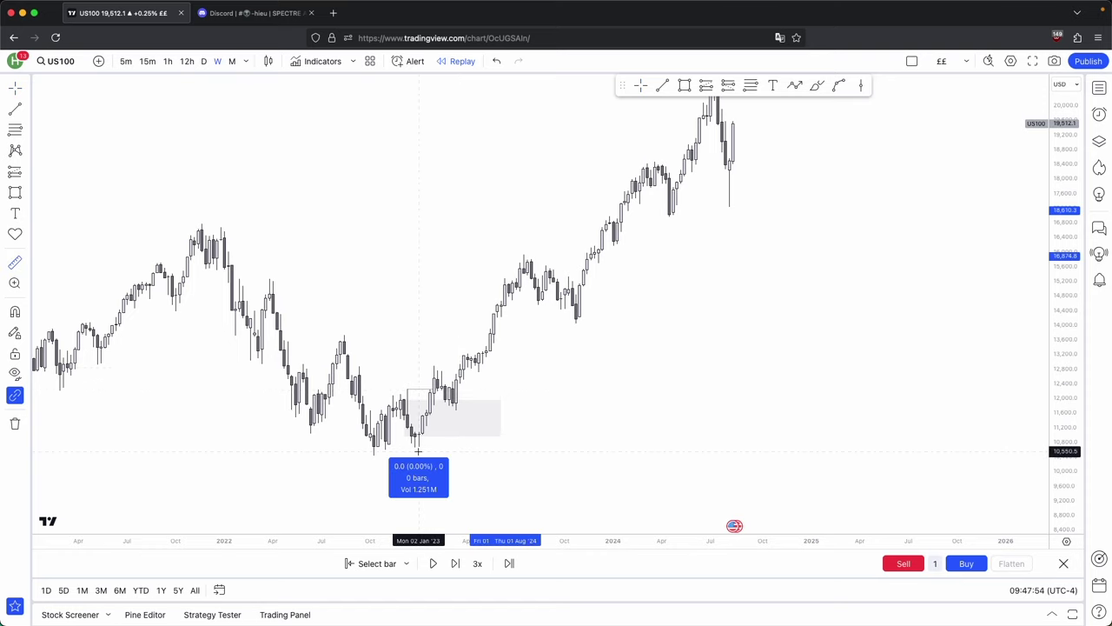
left_click(715, 104)
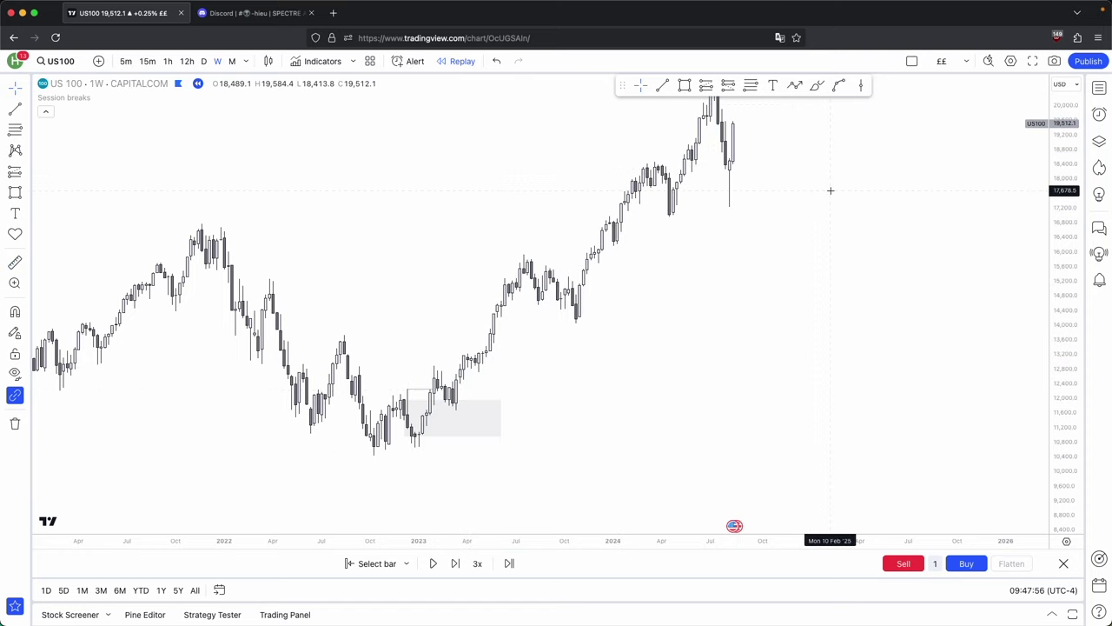
left_click(524, 249, "shift")
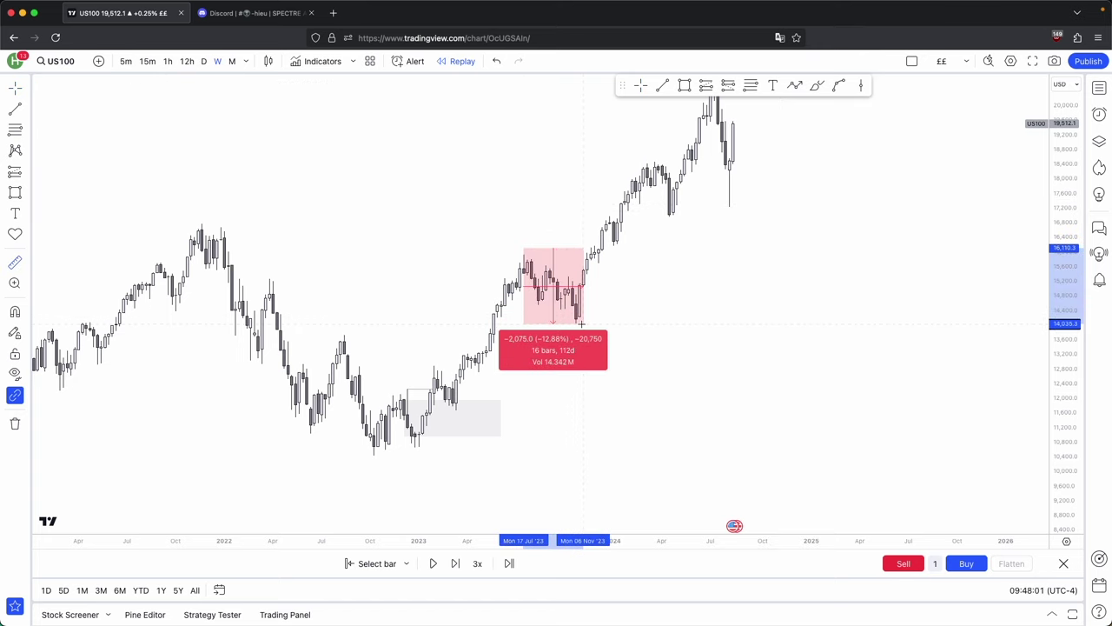
left_click(584, 323)
left_click_drag(631, 314, 613, 330)
left_click(596, 262, "shift")
left_click(600, 243)
left_click(666, 269)
- Shade the January 2024 dip with a rectangle from about 16,100 to 16,500, and delete all the drawn markings
key("alt+shift+r")
left_click(582, 263)
left_click(587, 248)
mouse_move(587, 258)
left_mouse_down()
mouse_move(673, 266)
mouse_move(551, 327)
left_mouse_up()
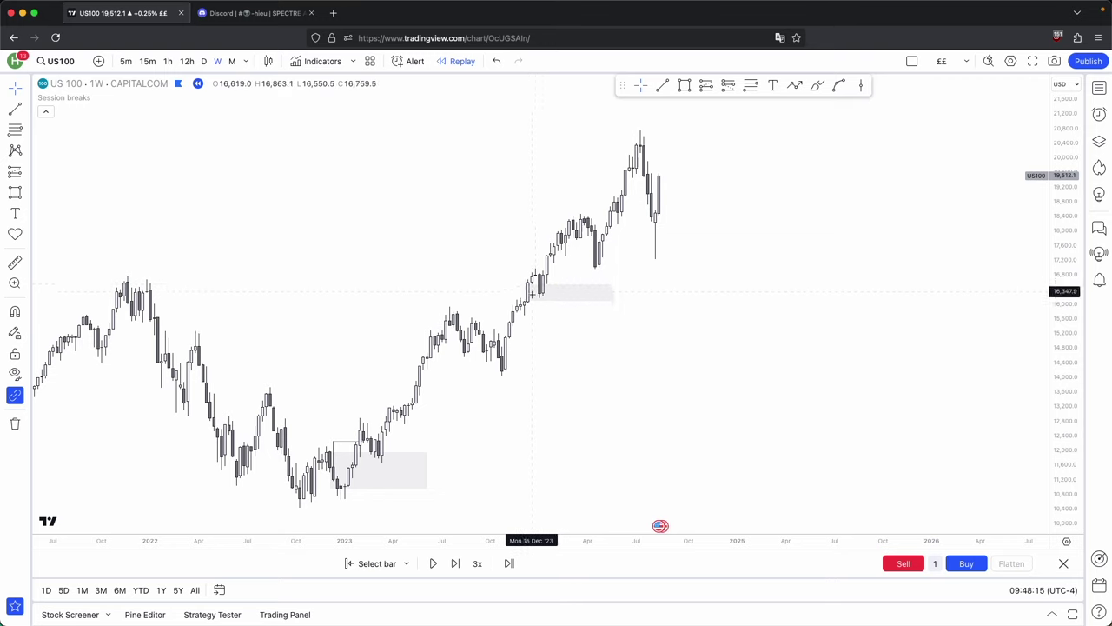
left_click_drag(680, 492, 329, 280)
left_click(834, 175)
- Measure the rally from the late December 2022 low to the June 2024 candles, and the mid-2024 correction
left_click(341, 505, "shift")
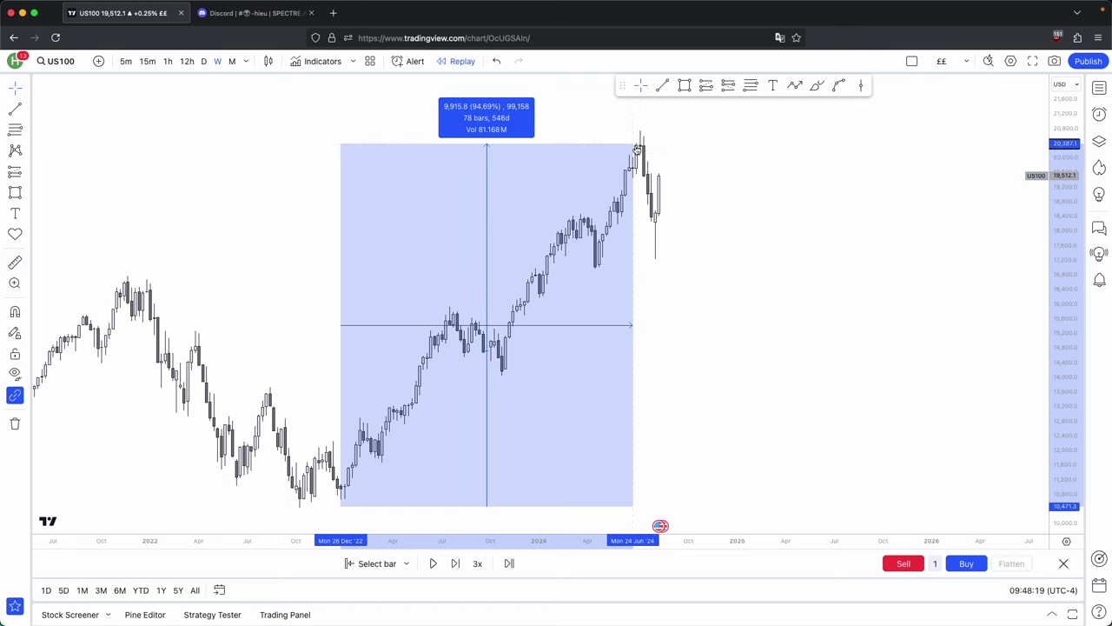
left_click(635, 148)
left_click_drag(684, 177, 661, 199)
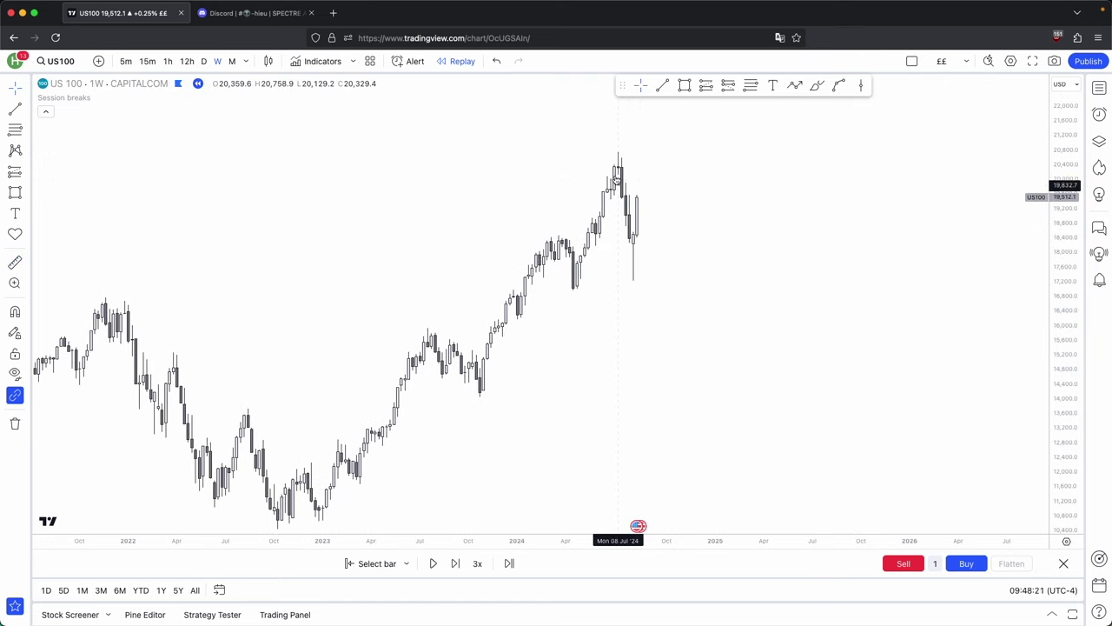
left_click(598, 150, "shift")
left_click(653, 269)
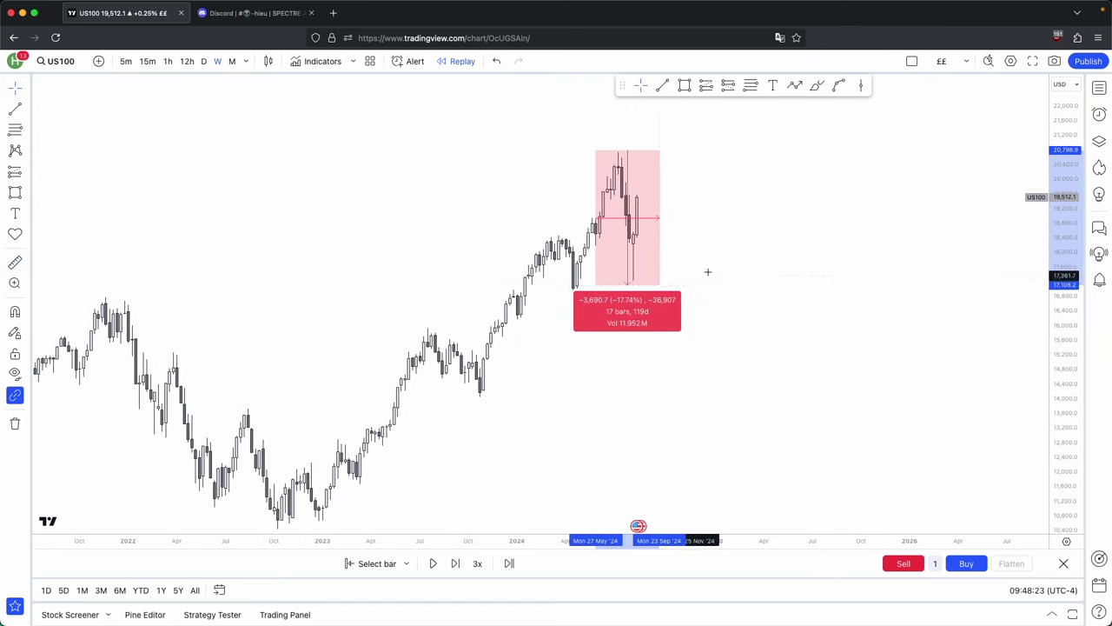
left_click(726, 274)
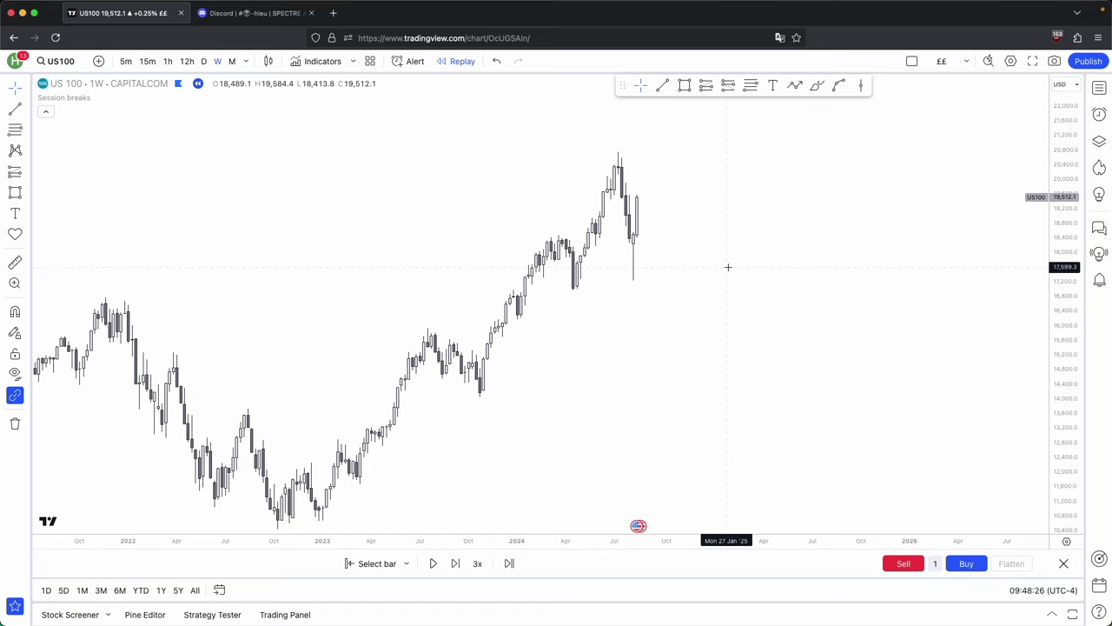
- Measure the decline from the July 2024 high down to the body of the August 2024 low candle, twice
left_click_drag(728, 266, 683, 248)
left_click(592, 150, "shift")
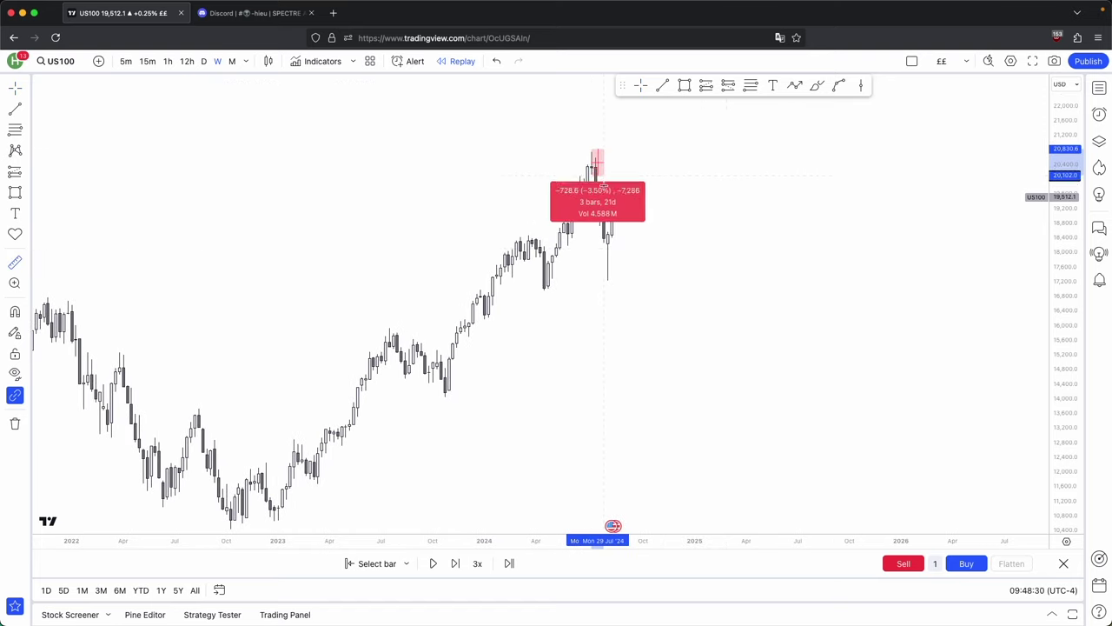
left_click(608, 234)
left_click(656, 217)
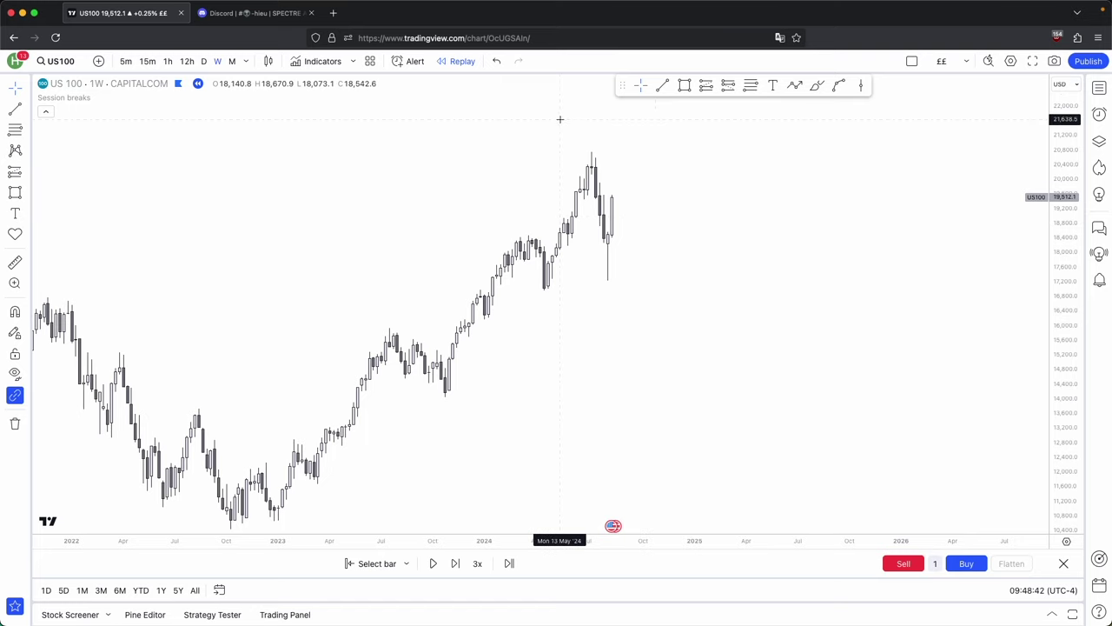
left_click(592, 127, "shift")
left_click(606, 242)
left_click(635, 220)
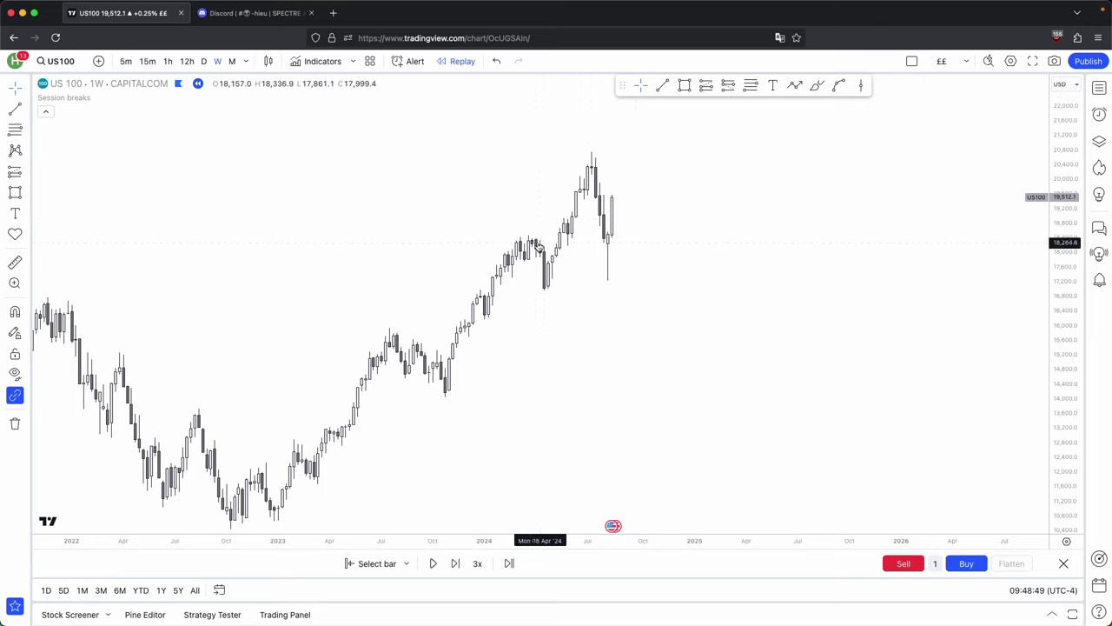
- Draw a shaded rectangle over the April 2024 sell-off from 18,353.6 to about 17,000, extending it into 2025
left_click(685, 84)
left_click(536, 240)
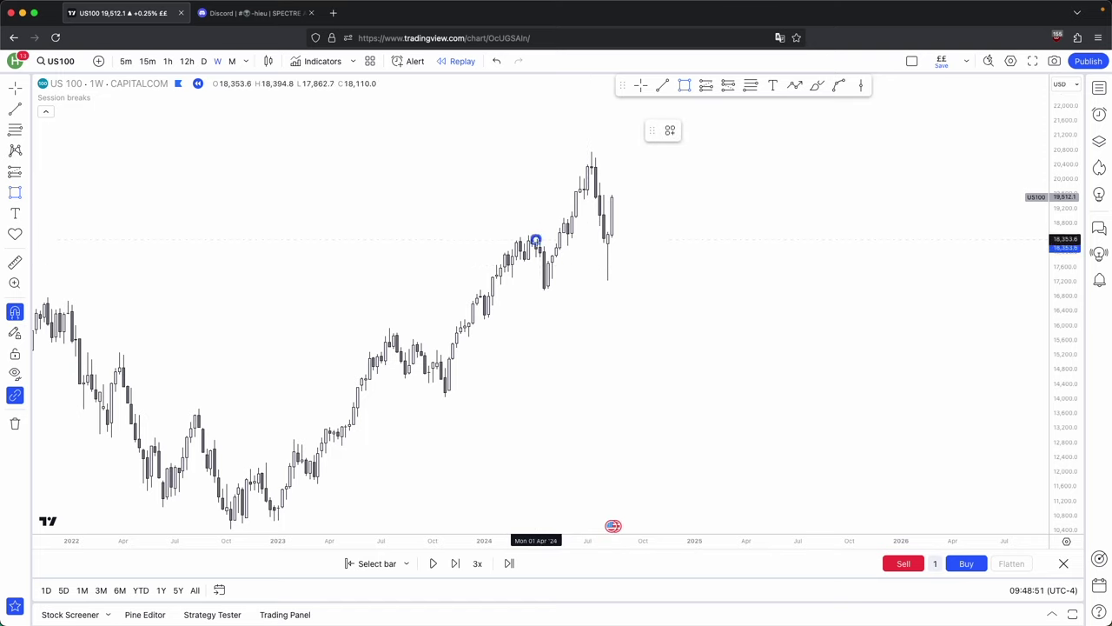
left_click(545, 287, "super")
left_click_drag(544, 263, 743, 266)
left_click(760, 273)
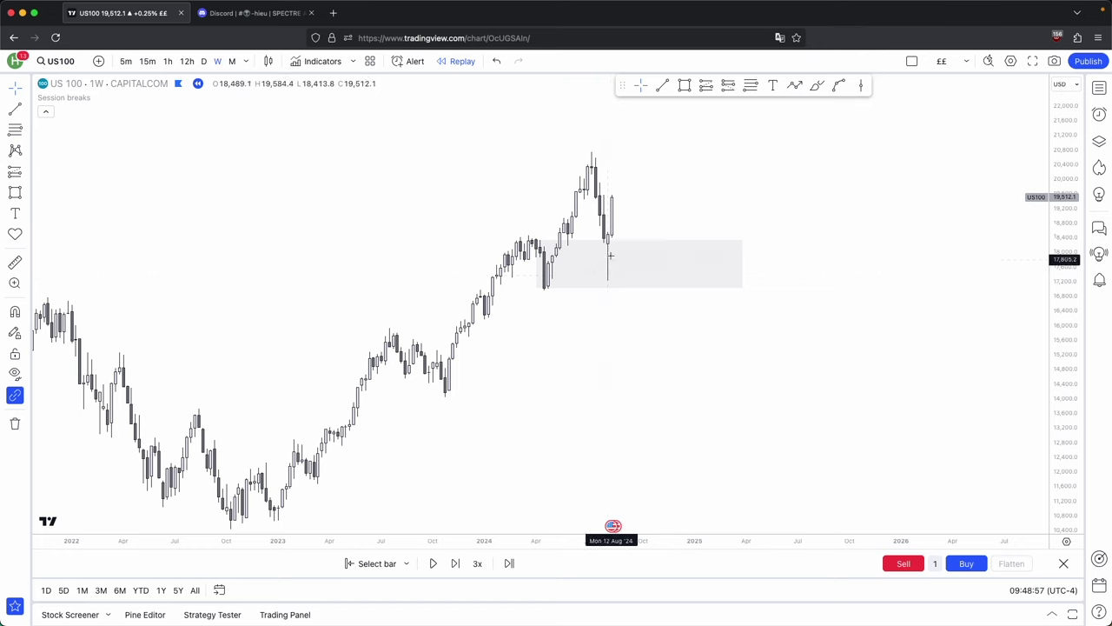
- Measure the drop from the July 2024 high to the upper edge of the shaded rectangle
left_click_drag(659, 159, 658, 164)
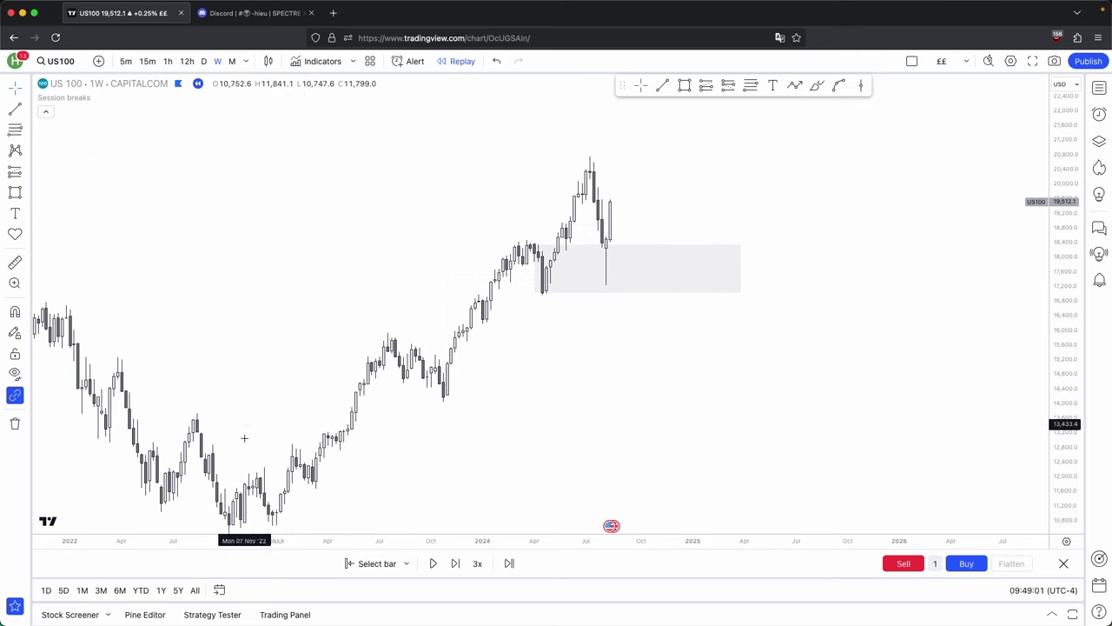
scroll(653, 208, "up", 3)
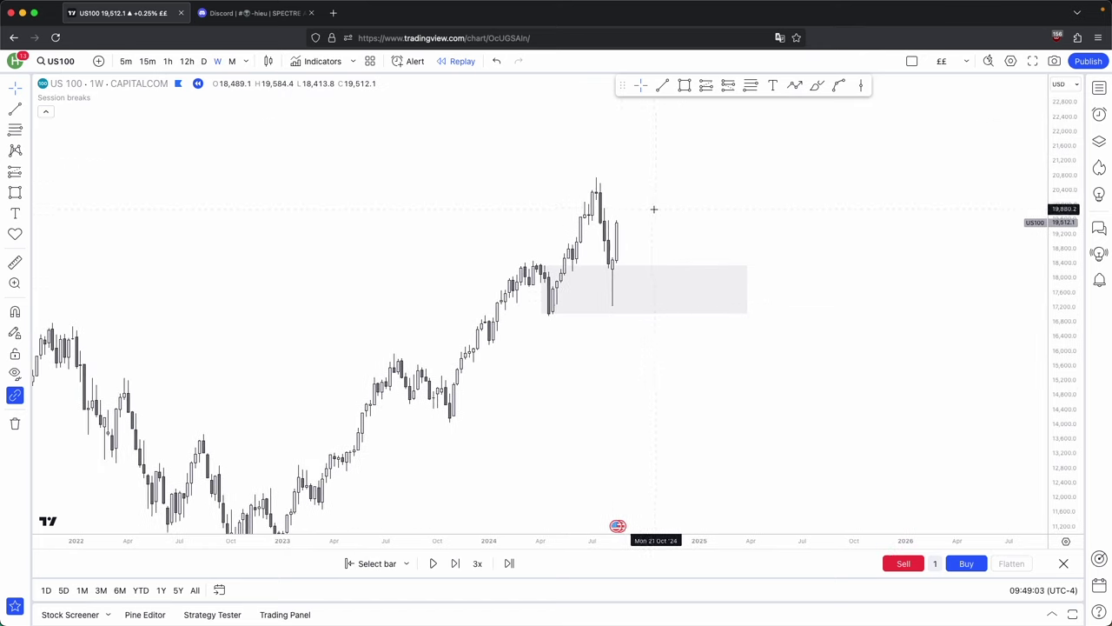
left_click(511, 156, "shift")
left_click(527, 264)
left_click(572, 226)
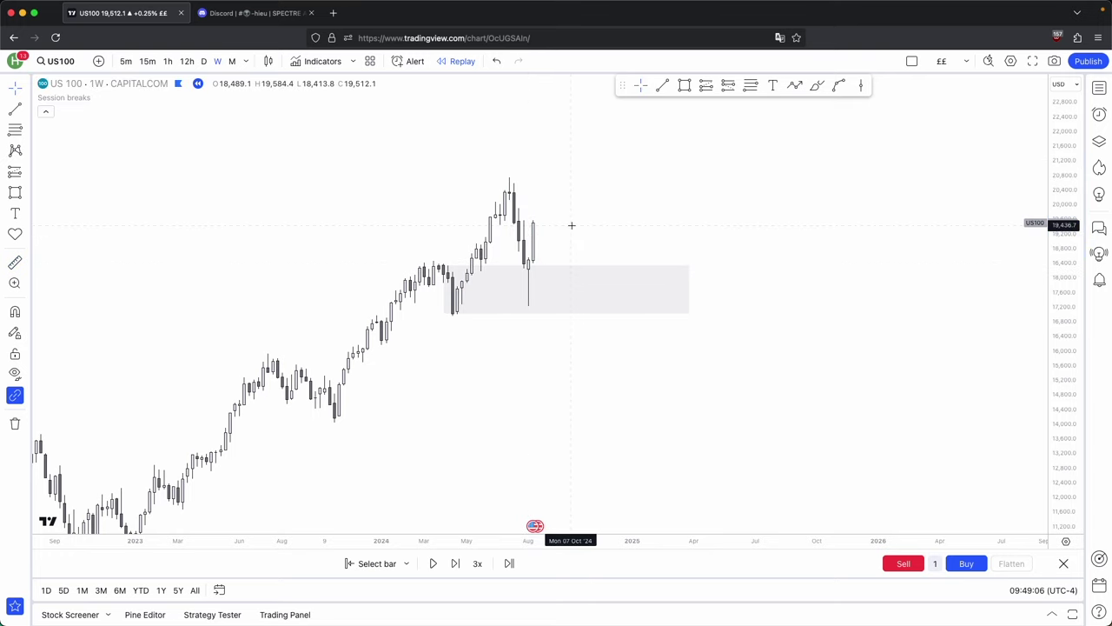
left_click_drag(577, 227, 631, 229)
scroll(631, 229, "up", 1)
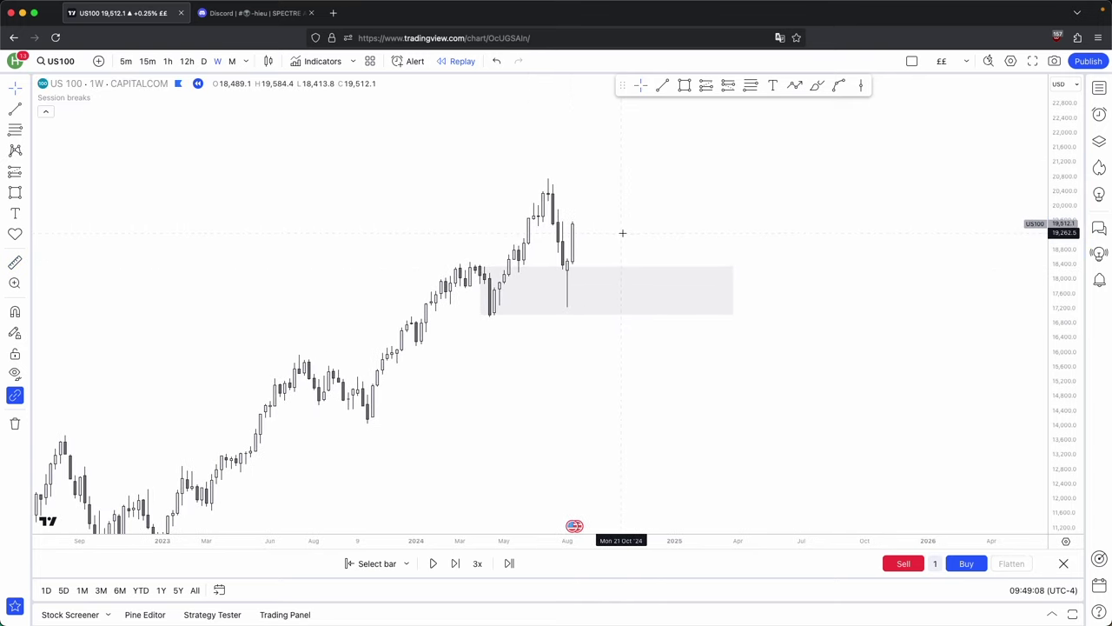
- Draw a short horizontal trend line from the late June 2024 low to late July, comparing the monthly and weekly charts
left_click(660, 86)
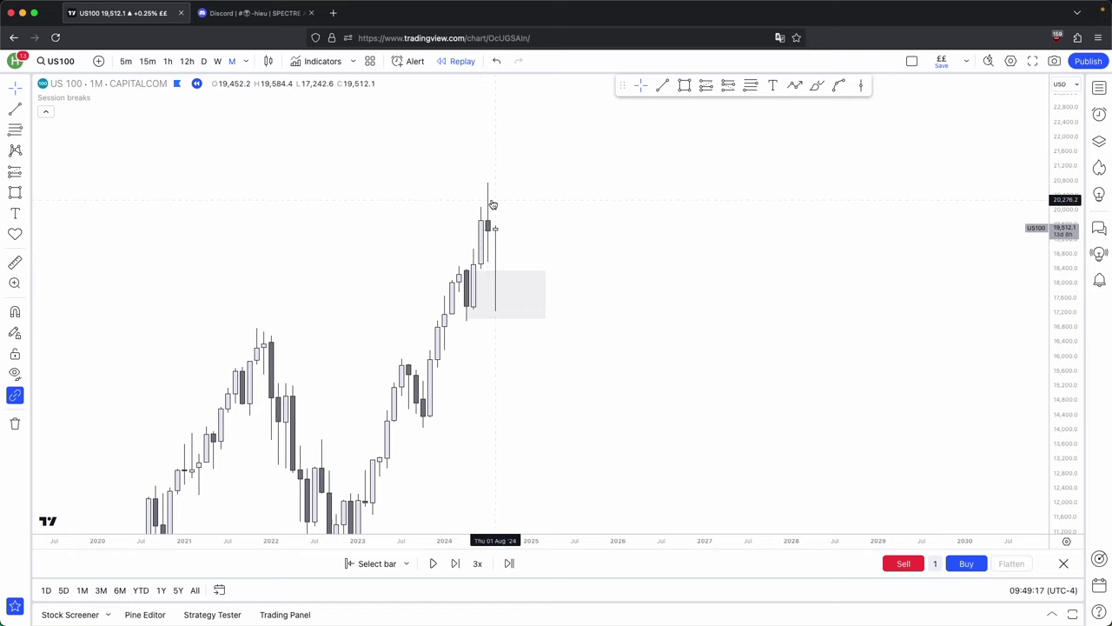
left_click(217, 61)
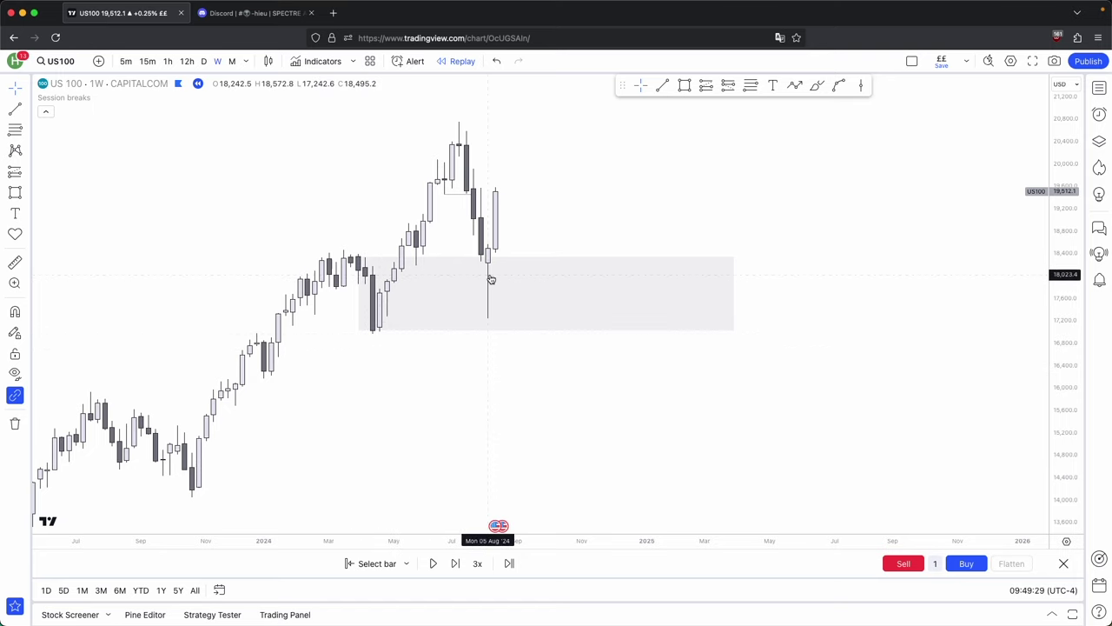
- On the daily chart, draw a horizontal trend line from the 1 May 2024 low at 17,282.6 to mid-August
left_click(205, 61)
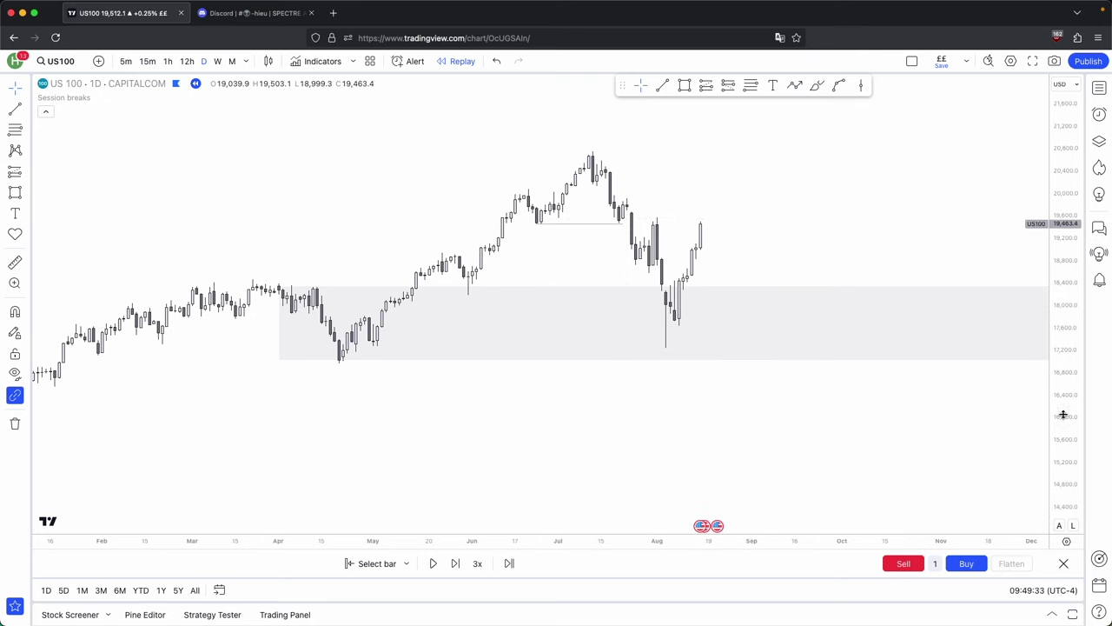
scroll(946, 260, "up", 2)
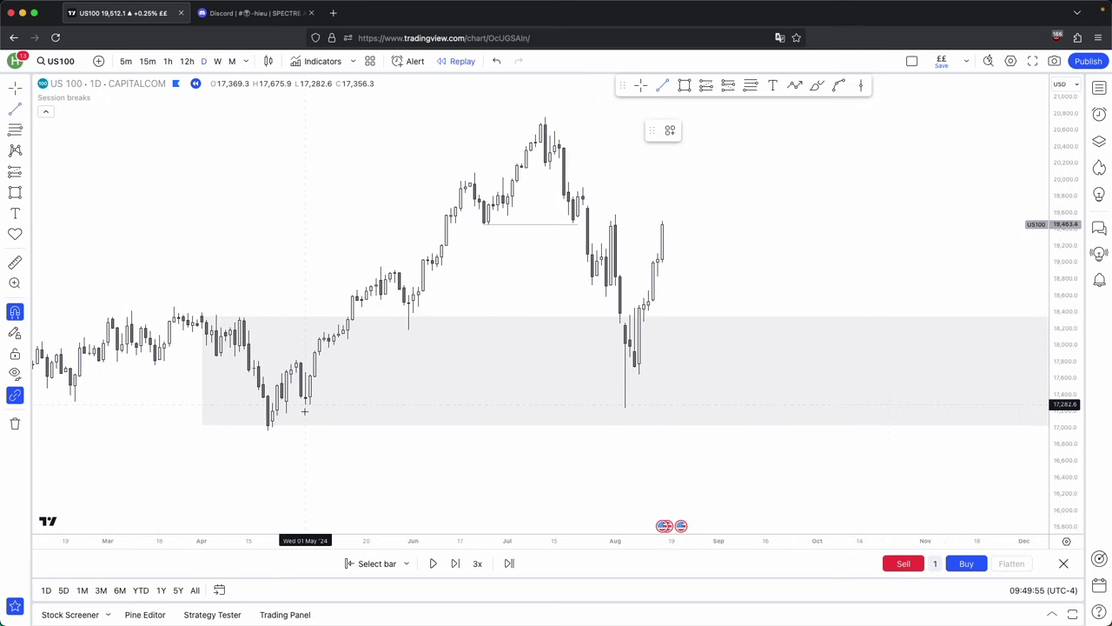
left_click_drag(304, 411, 657, 404)
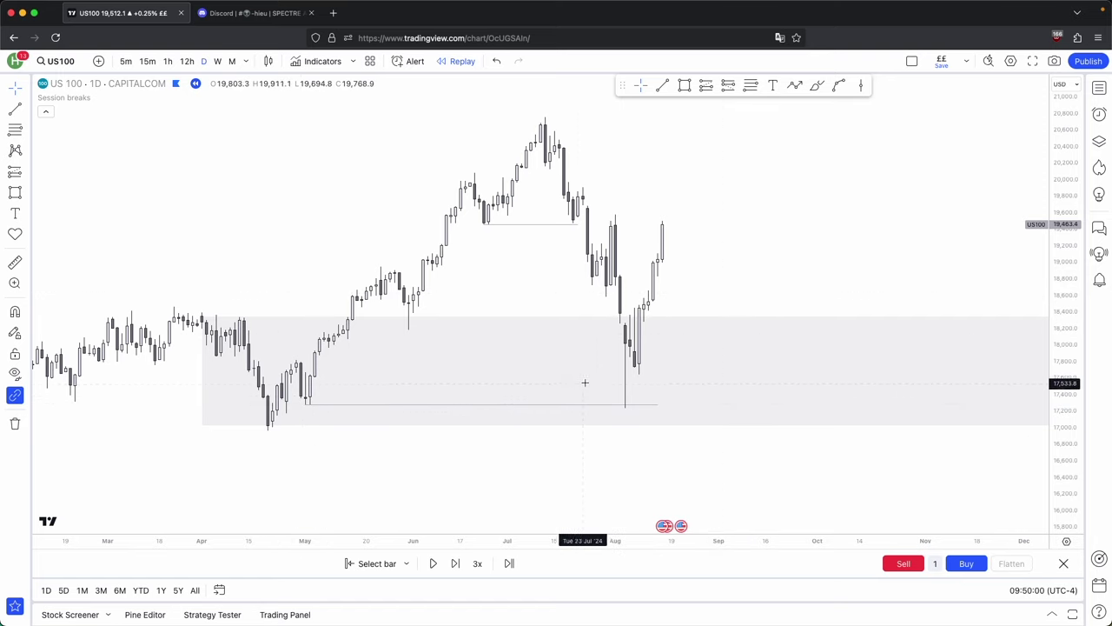
- Rewind the bar replay to the 5 August 2024 candle and view that sell-off on the 1-hour chart
left_click(377, 563)
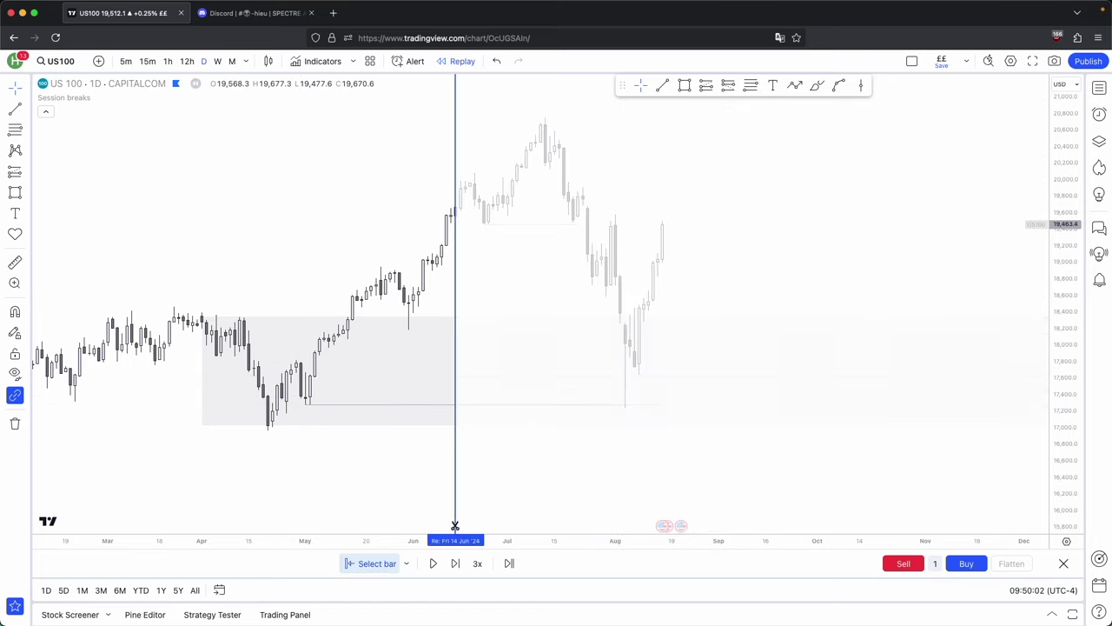
left_click(627, 422)
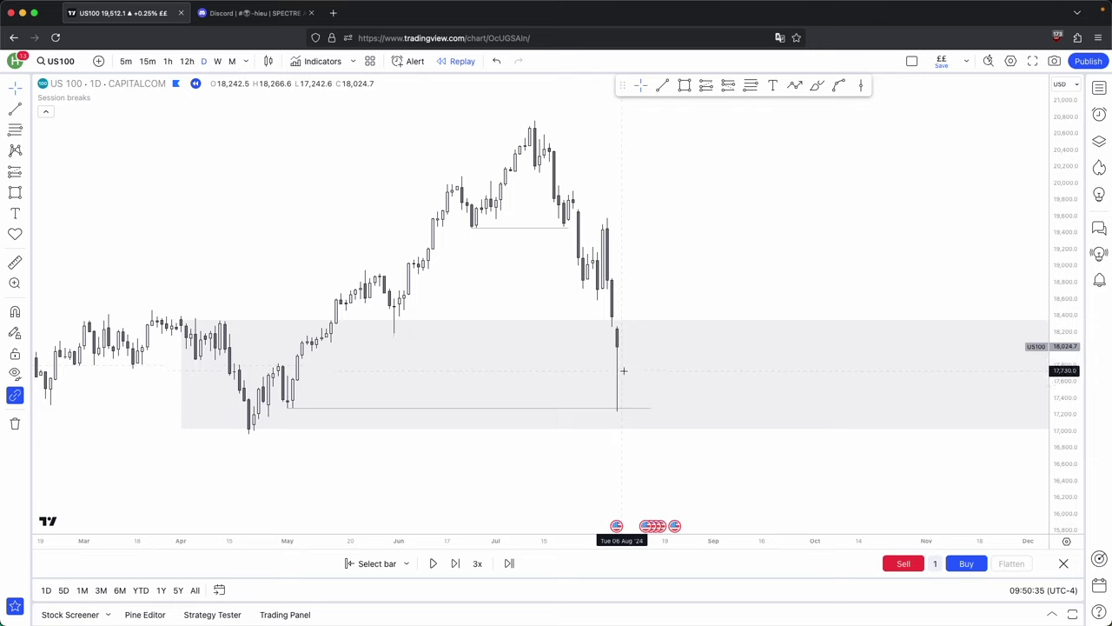
left_click(167, 61)
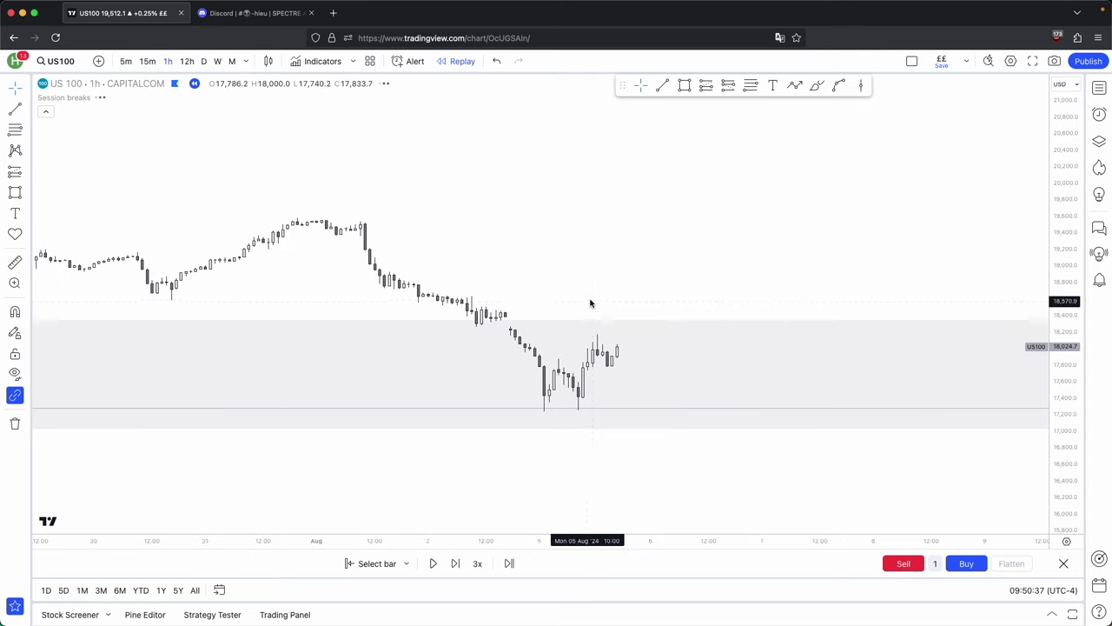
left_click_drag(1056, 428, 1055, 351)
left_click_drag(739, 400, 766, 363)
scroll(678, 369, "down", 1)
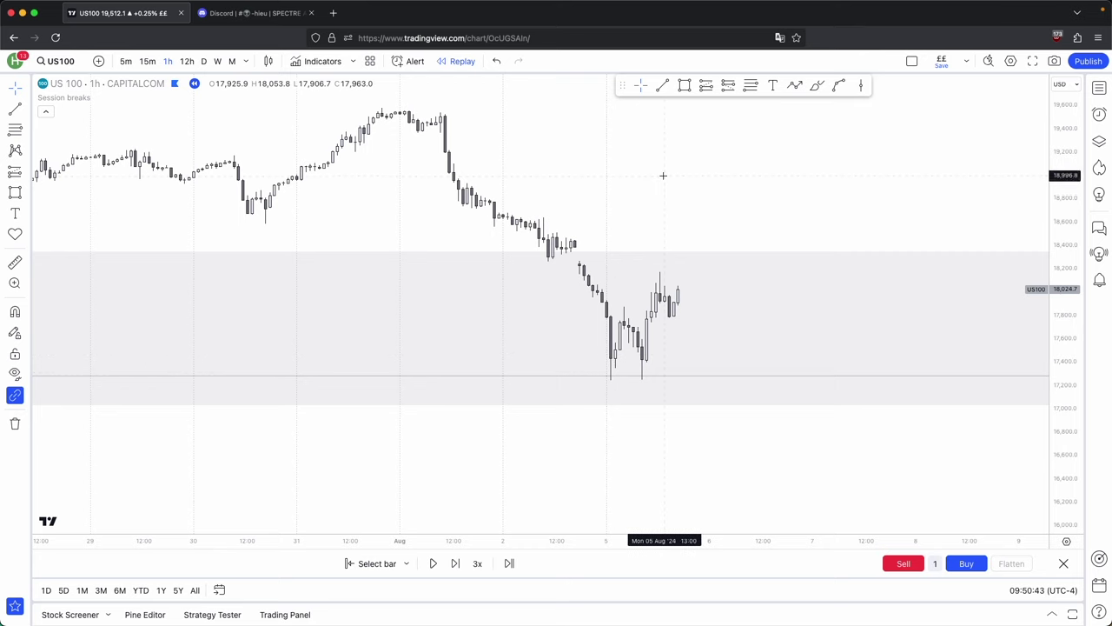
- Draw a short horizontal line from the 5 August swing high at 17,875.6 to the candle that breaks above it
left_click_drag(663, 175, 636, 178)
left_click(664, 85)
key("super")
left_click(597, 308, "super")
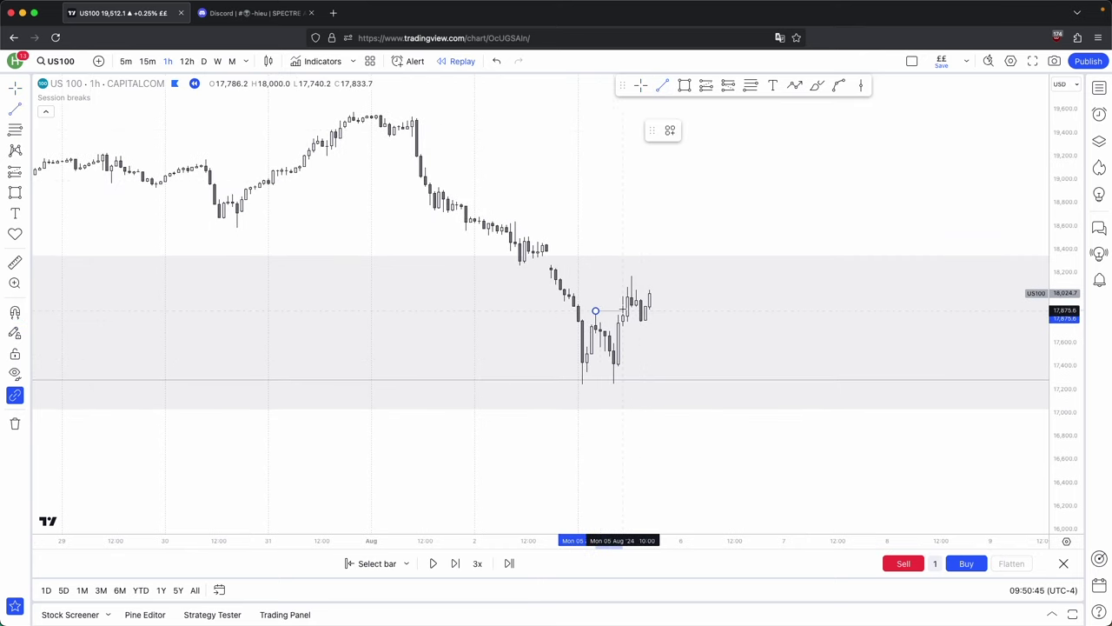
left_click(624, 311, "shift")
left_click(659, 232)
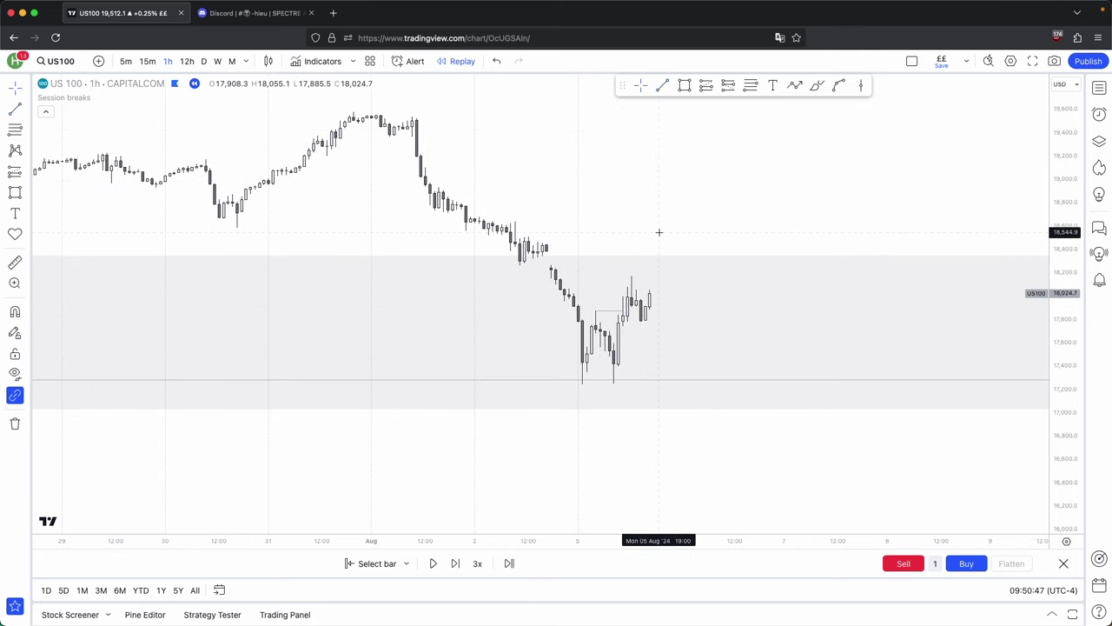
- Examine the reaction at the shaded zone and the April to August 2024 swings on the daily and weekly charts
left_click(200, 61)
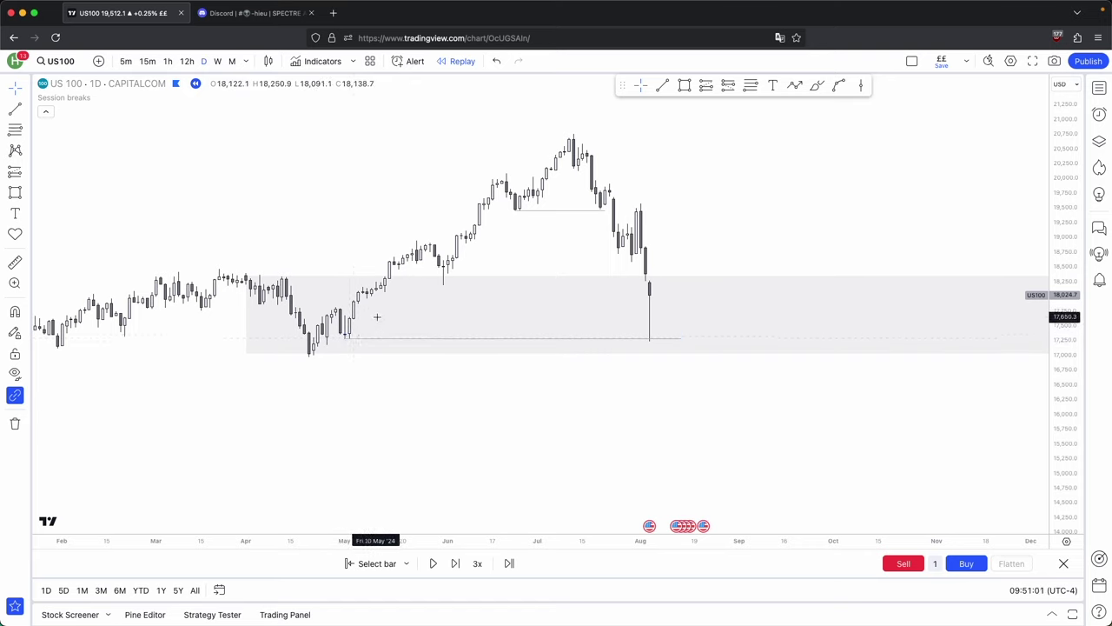
scroll(377, 348, "down", 2)
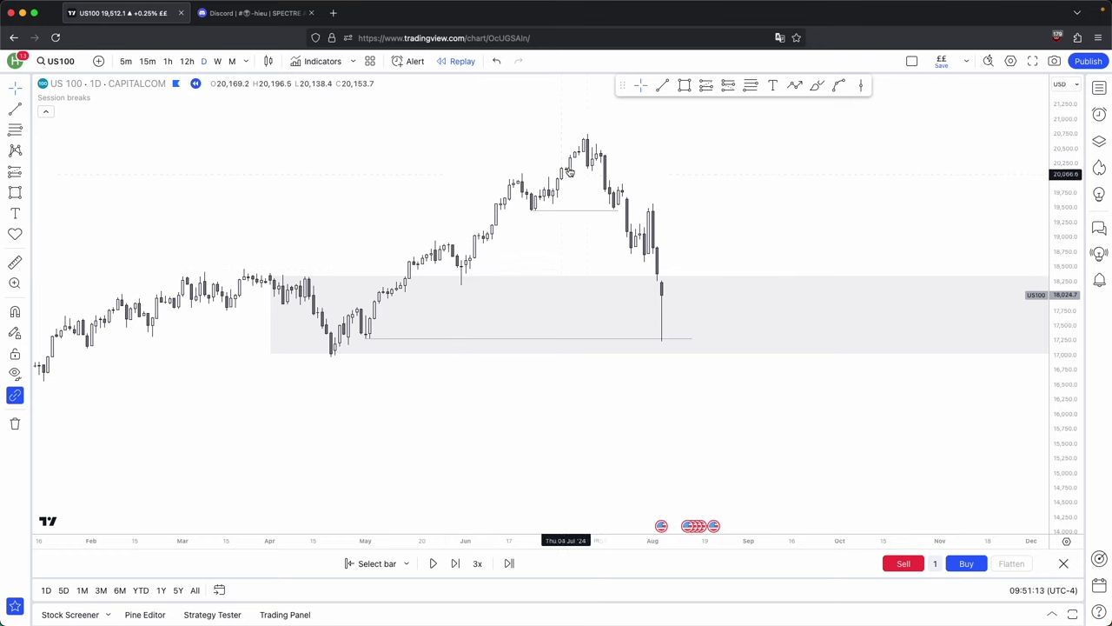
left_click_drag(676, 195, 677, 212)
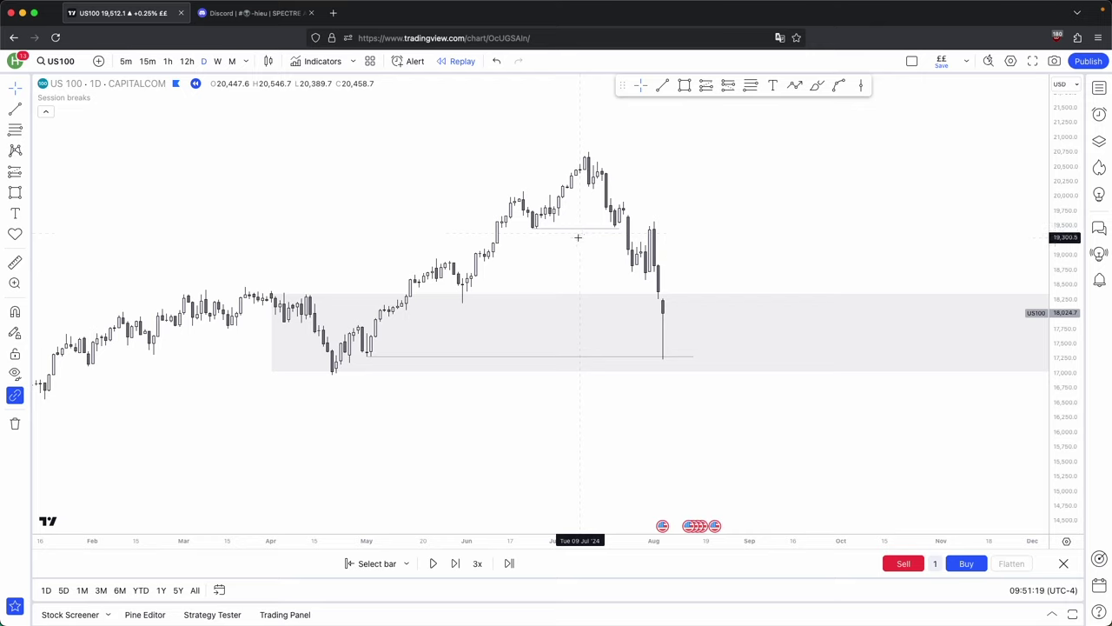
left_click(217, 61)
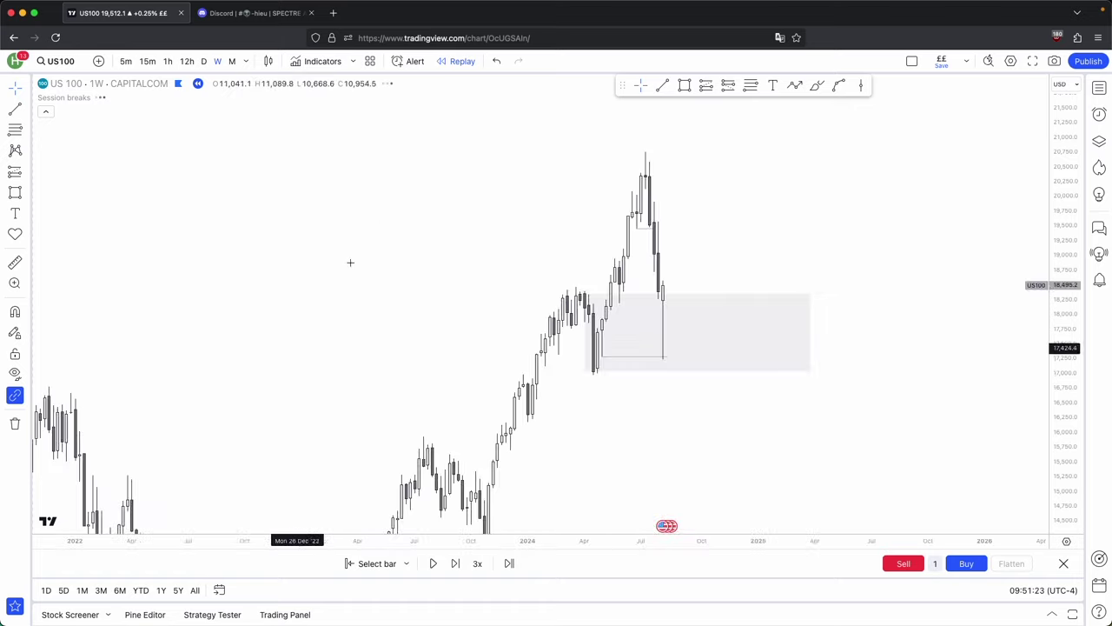
left_click(203, 61)
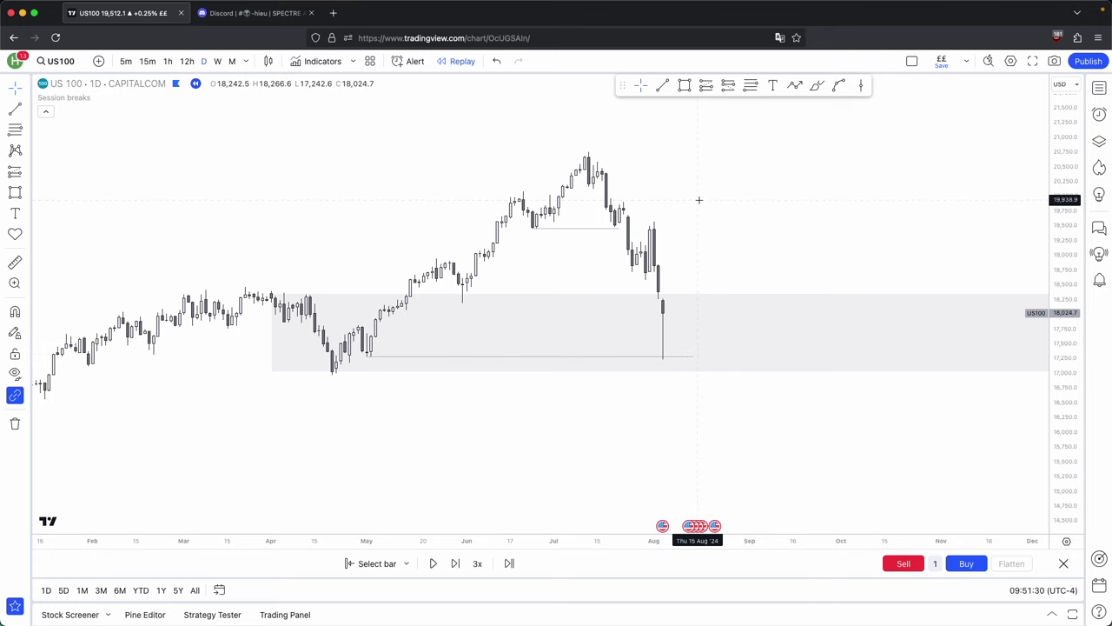
left_click_drag(698, 199, 679, 209)
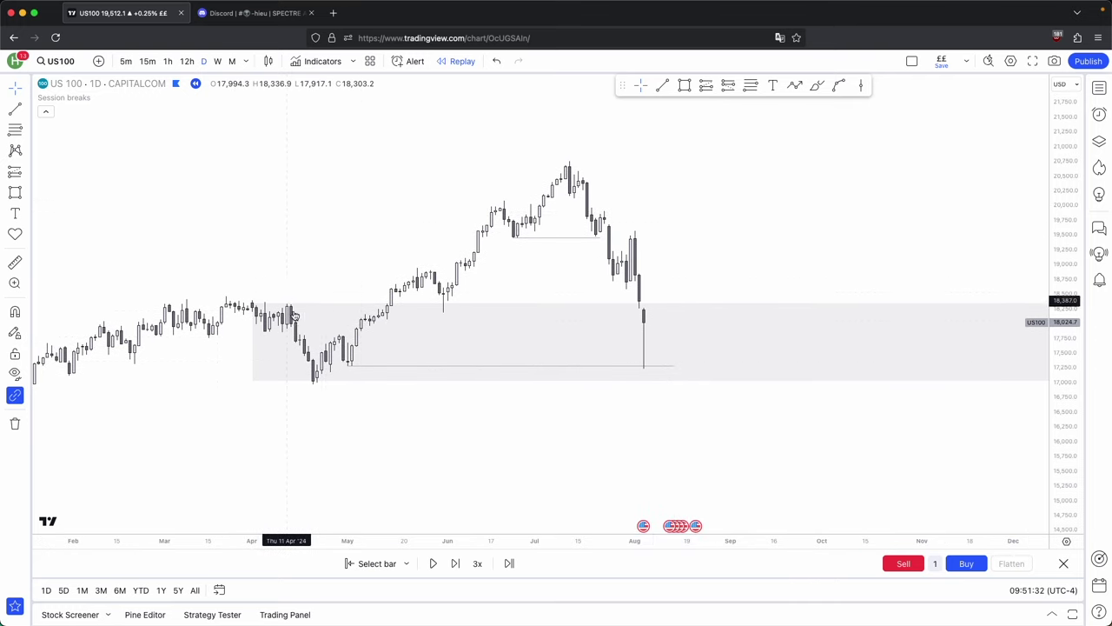
left_click(217, 61)
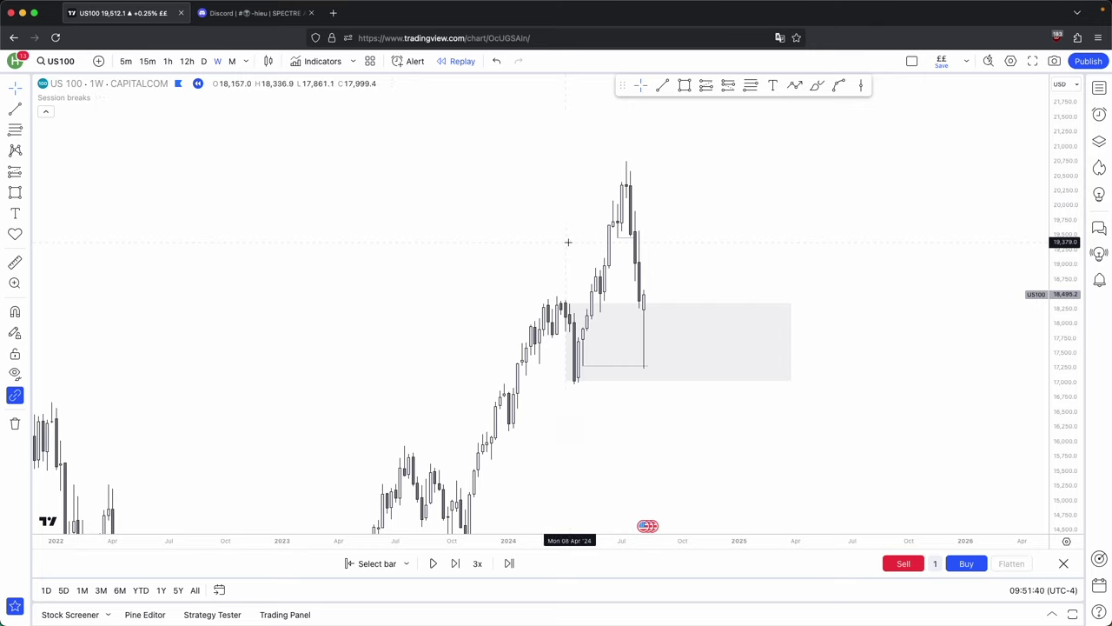
- Return to the daily chart and advance the replay bar by bar to 8 August 2024
left_click(204, 61)
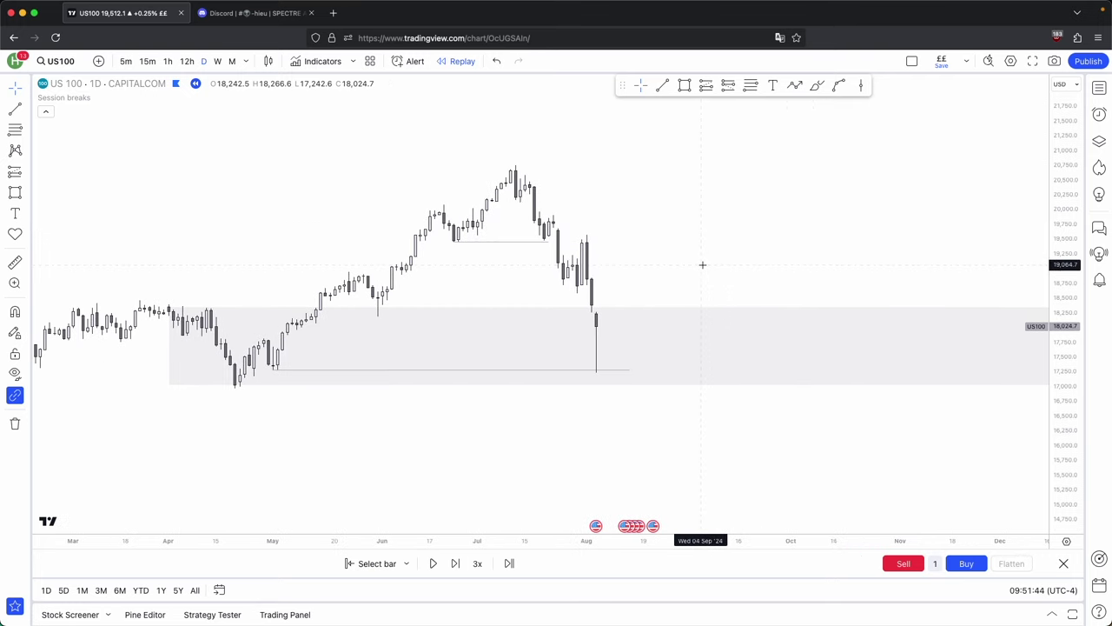
left_click(454, 562)
left_click(455, 562)
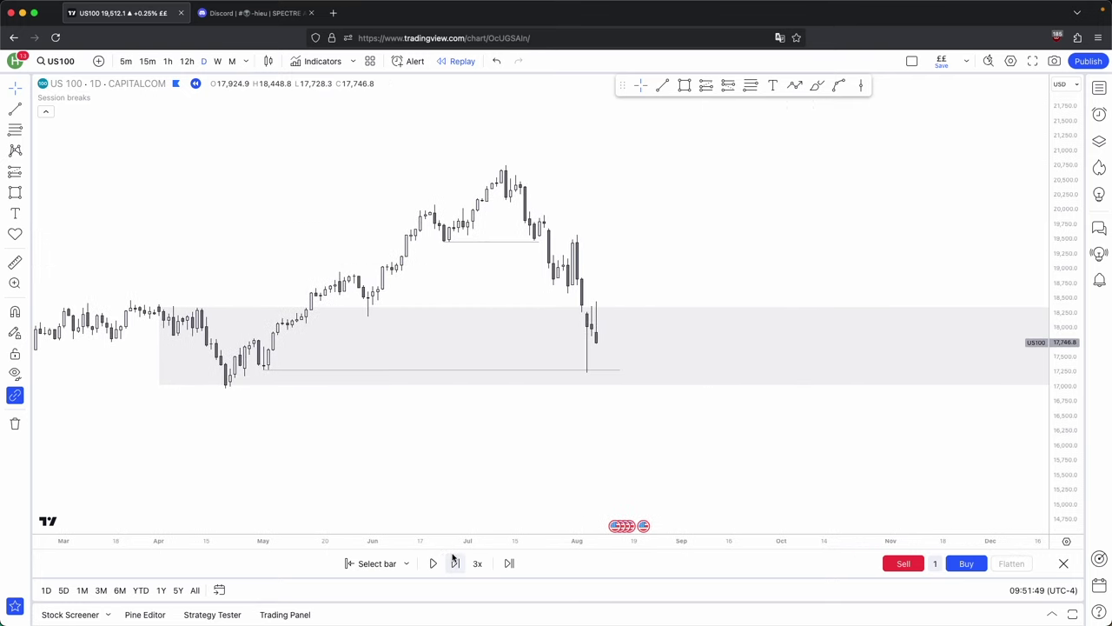
left_click(453, 561)
- Draw a thin rectangle over the price gap between the 2 and 5 August 2024 candles, extending it into September
left_click_drag(1063, 430, 1060, 369)
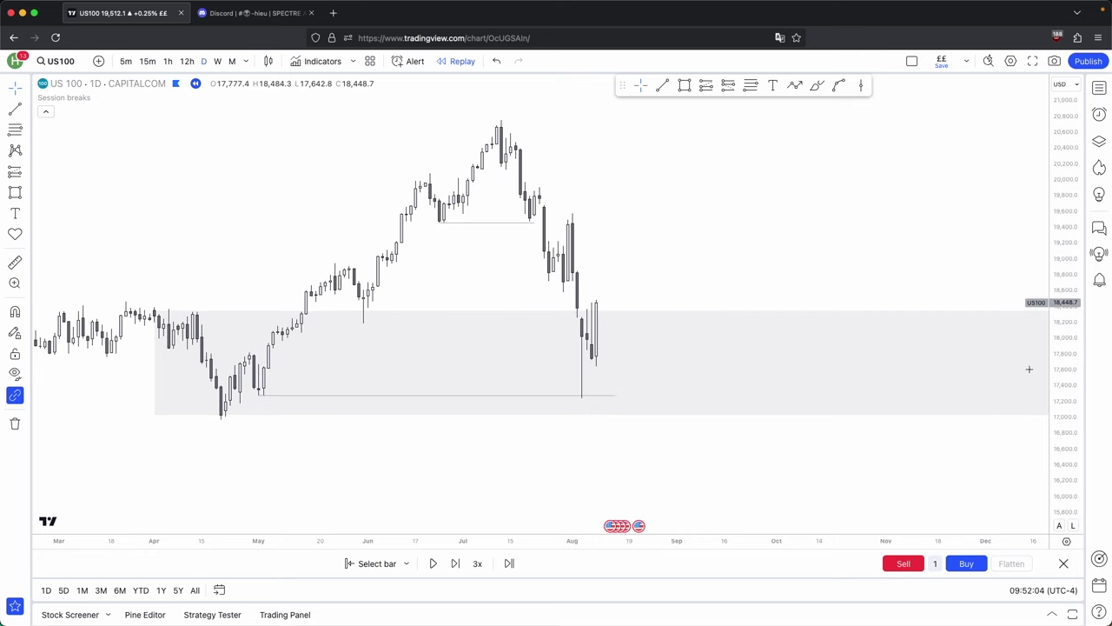
scroll(698, 294, "up", 2)
left_click_drag(628, 278, 676, 268)
left_click(685, 85)
left_click(600, 298)
left_click(610, 324)
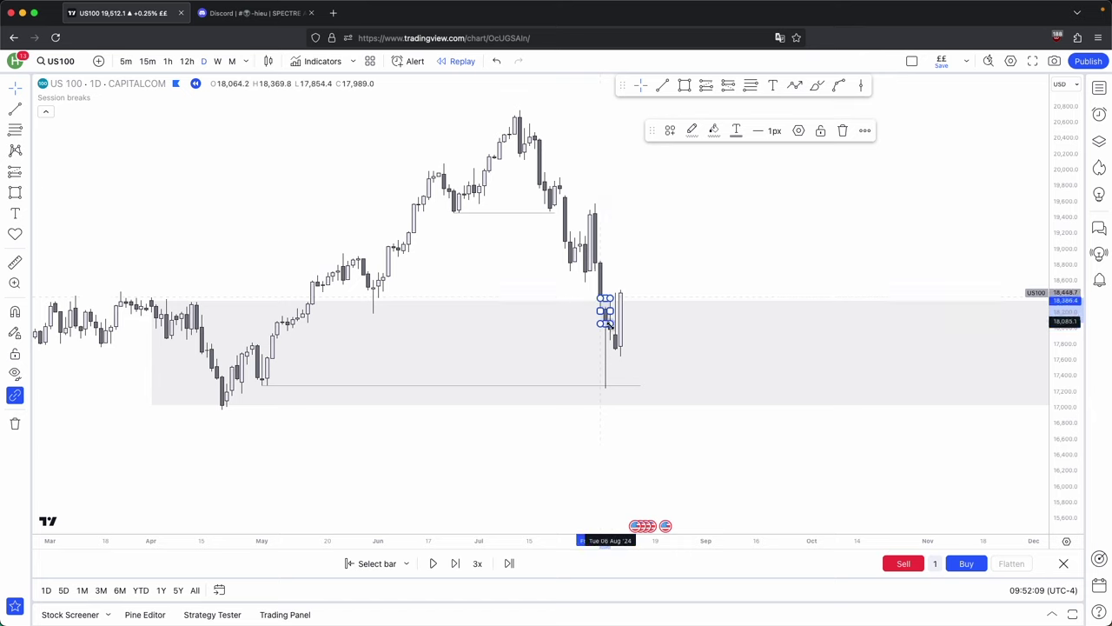
left_click_drag(611, 324, 605, 310)
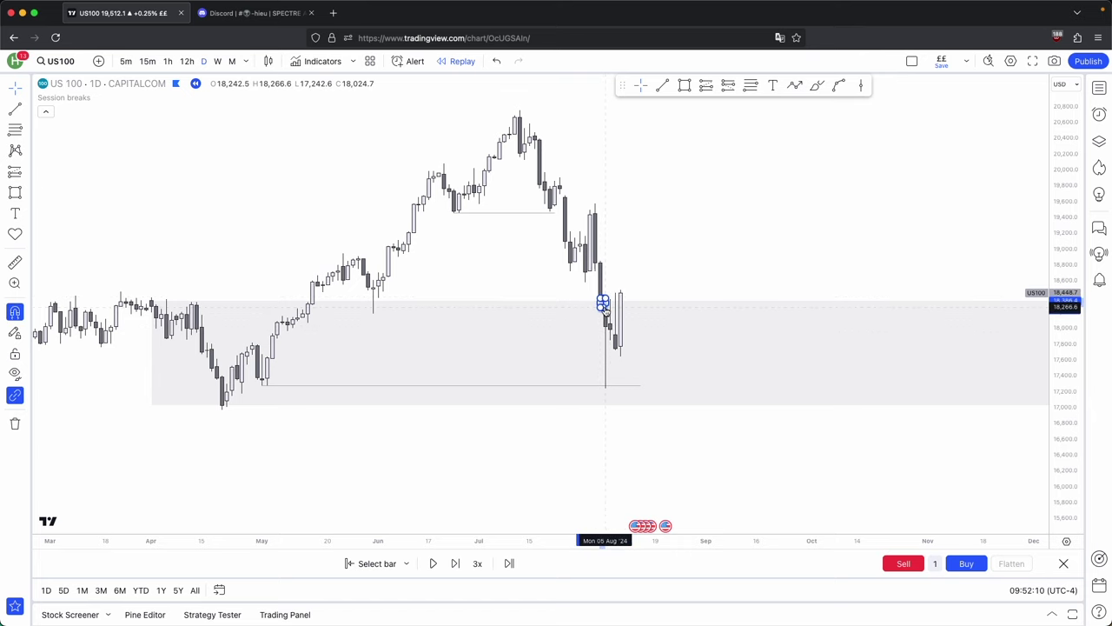
- Draw a rectangle over the lower wick of the 5 August candle from 18,024.7 to 17,242.6, extending it into September
left_click(684, 85)
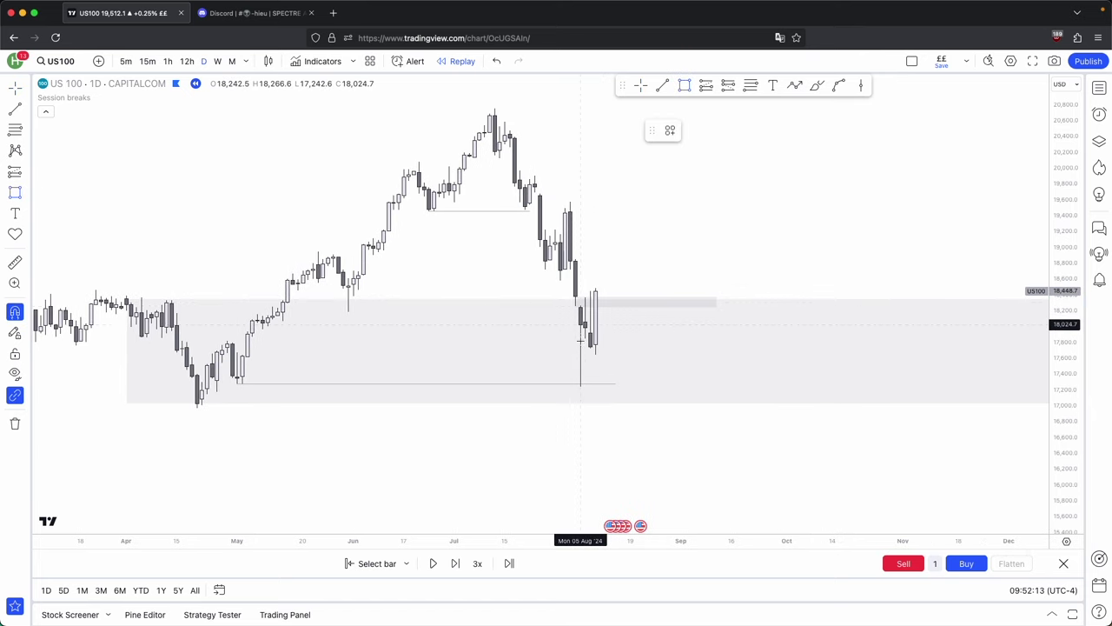
left_click(581, 334)
left_click(580, 382)
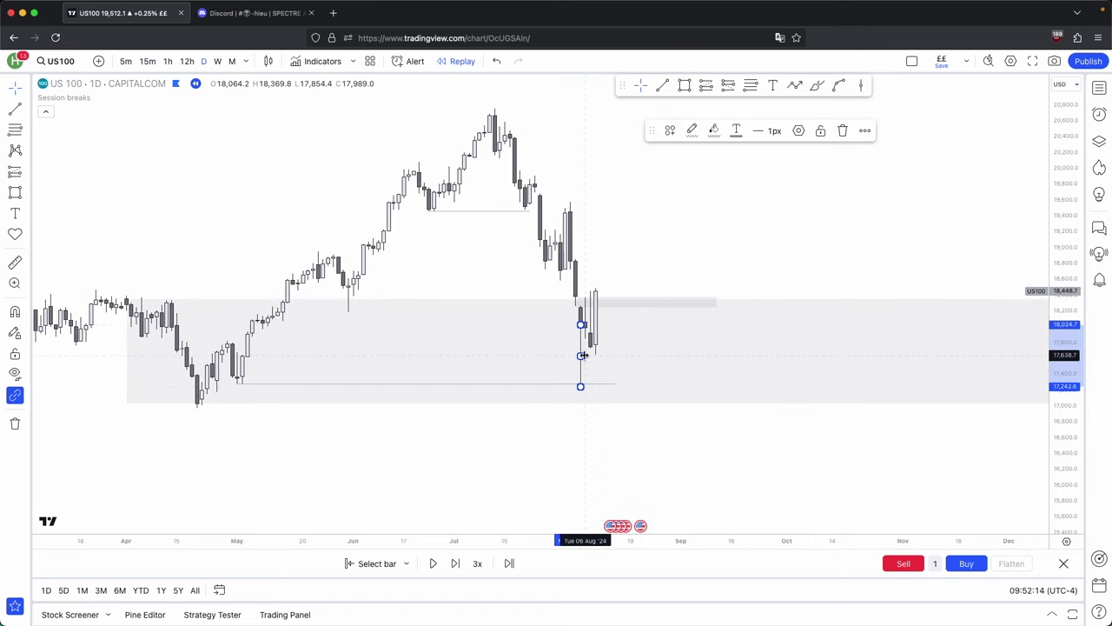
left_click_drag(580, 355, 751, 353)
left_click_drag(723, 286, 694, 344)
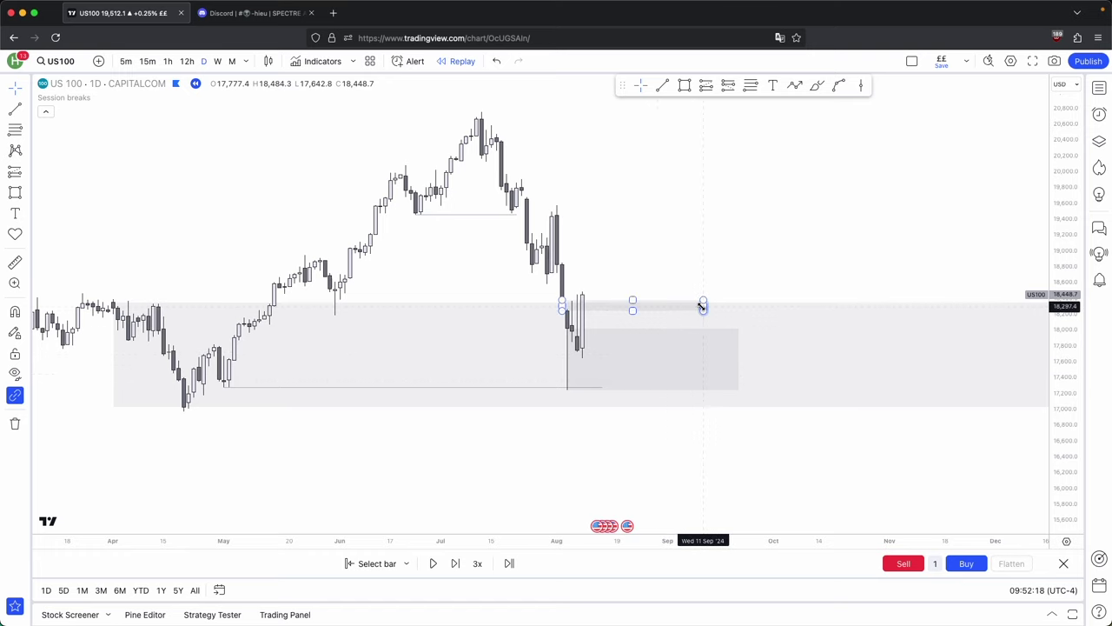
- Advance the daily replay bar by bar to 14 August 2024
scroll(651, 269, "up", 2)
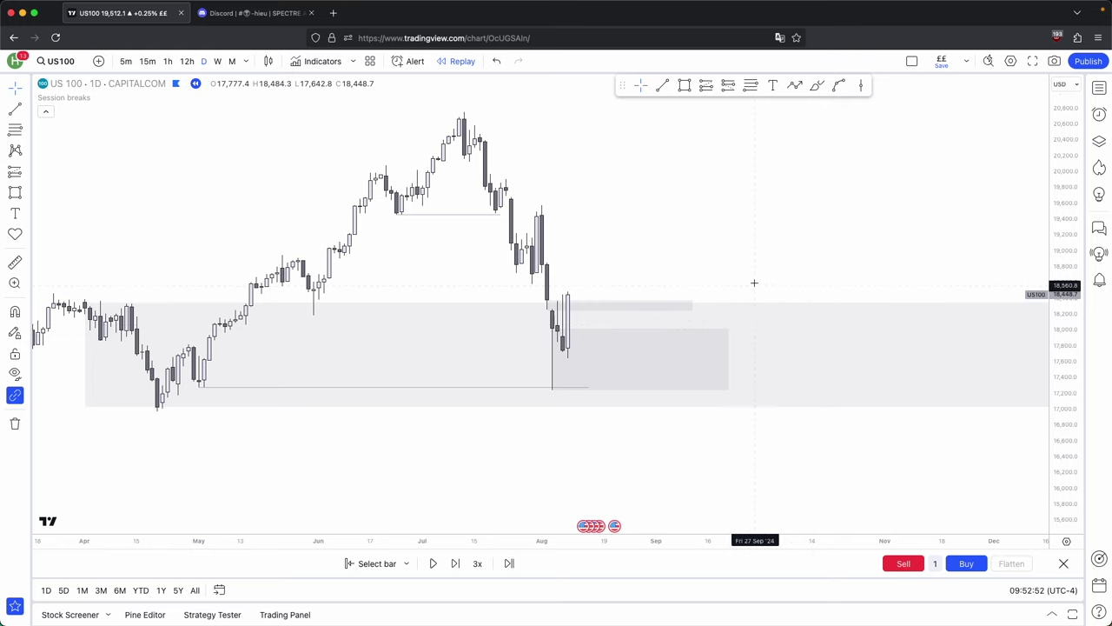
left_click(455, 563)
left_click(454, 563)
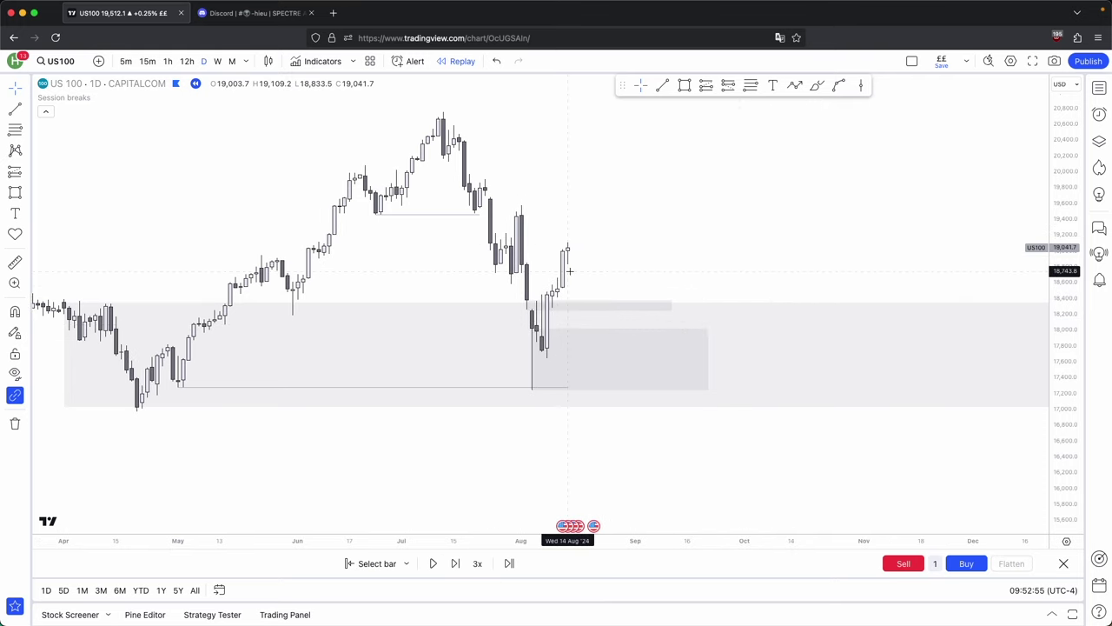
- Extend the thin gap rectangle further into September 2024
left_click_drag(569, 271, 593, 296)
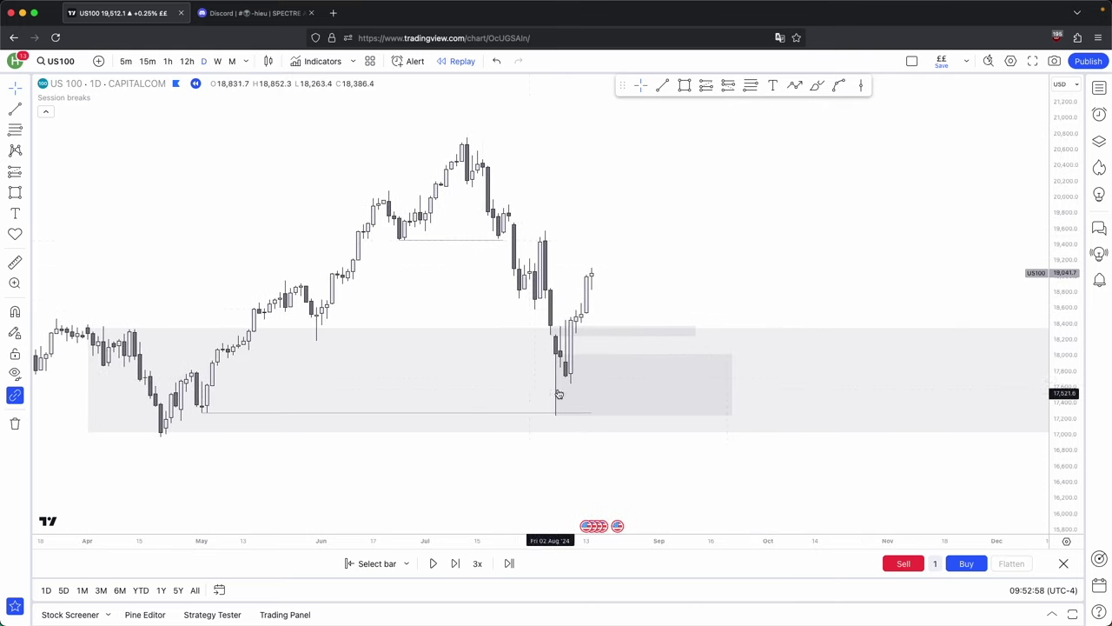
mouse_move(696, 331)
left_click_drag(695, 331, 711, 331)
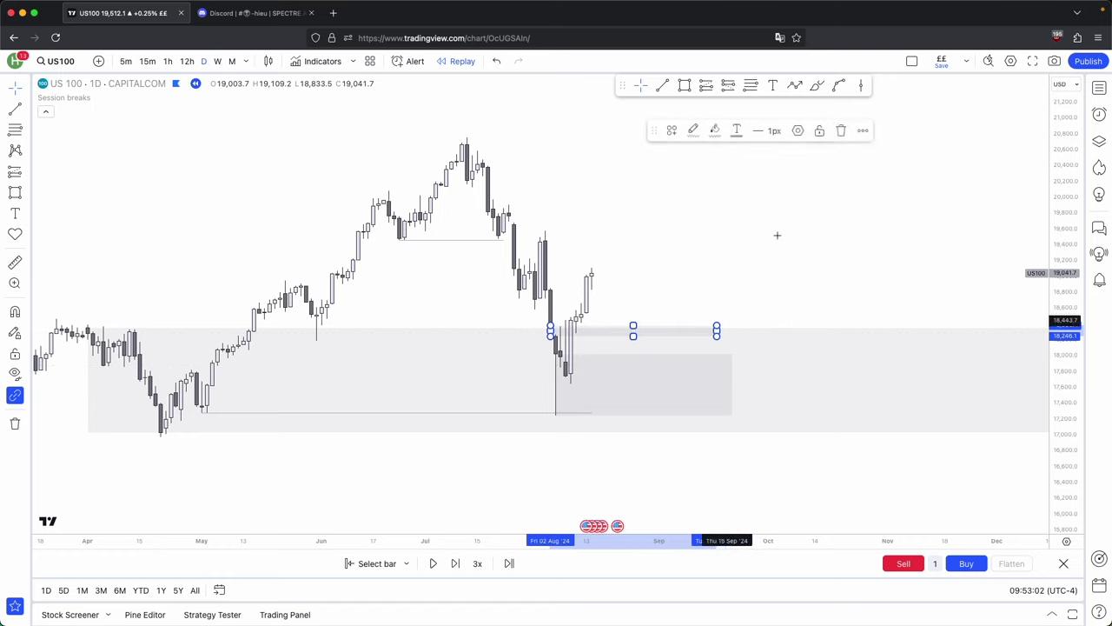
- Sketch a path from the thin gap rectangle down below the large shaded zone, and delete it
left_click(795, 85)
left_click(638, 332)
double_click(659, 448)
left_click(822, 131)
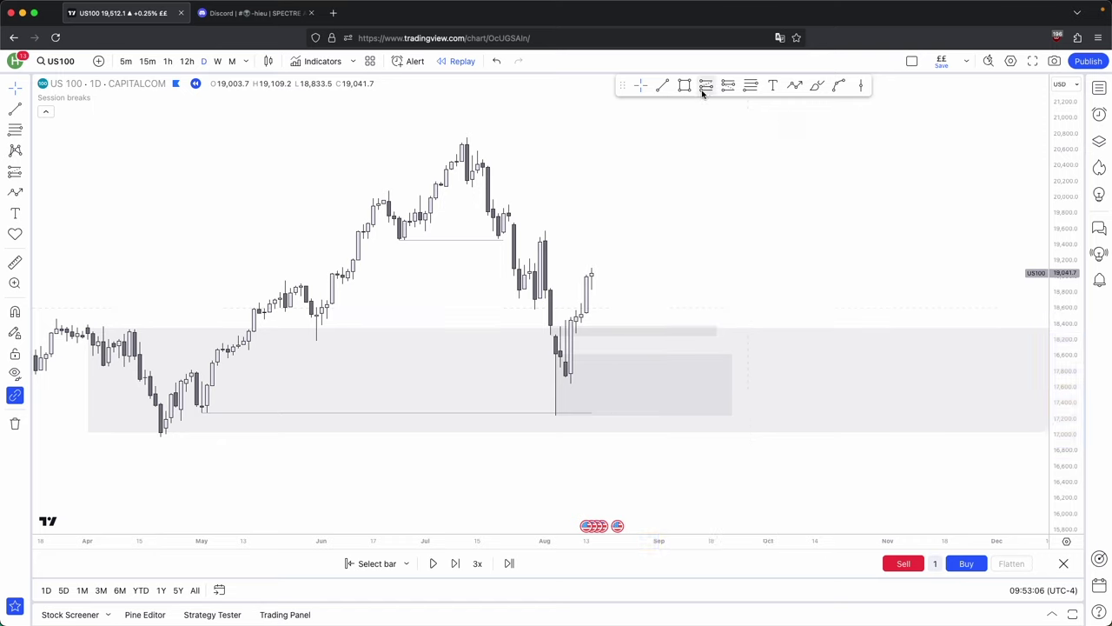
- Draw a rectangle from the 5 August high at 18,266.6 up to the 1 August low, extending it to early October
left_click(684, 84)
left_click(553, 334)
left_click(547, 299)
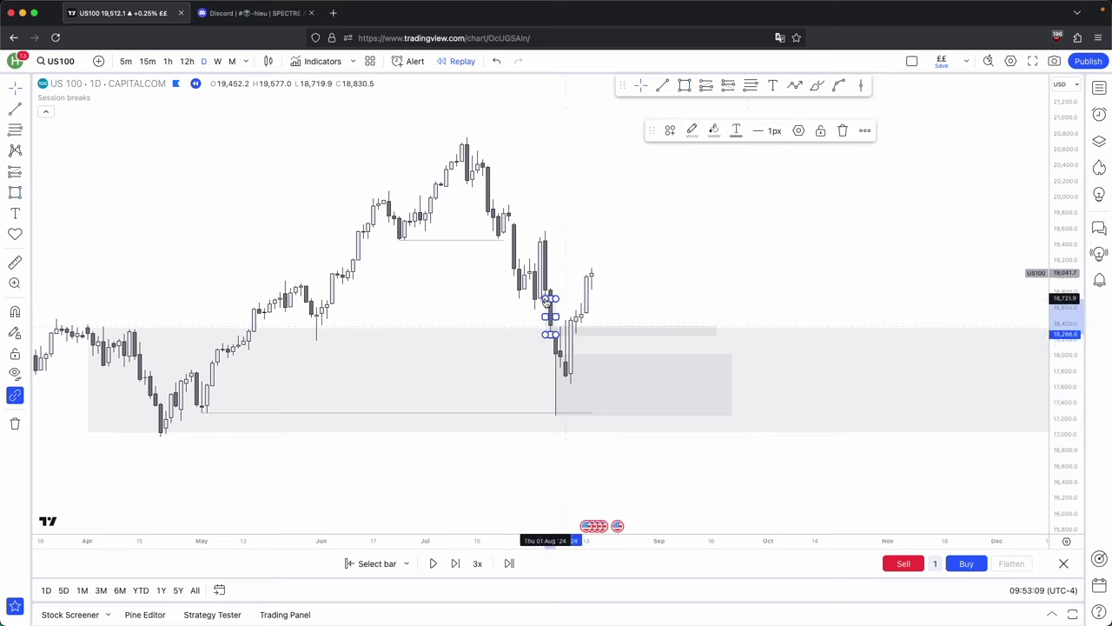
left_click_drag(555, 317, 774, 319)
left_click(810, 313)
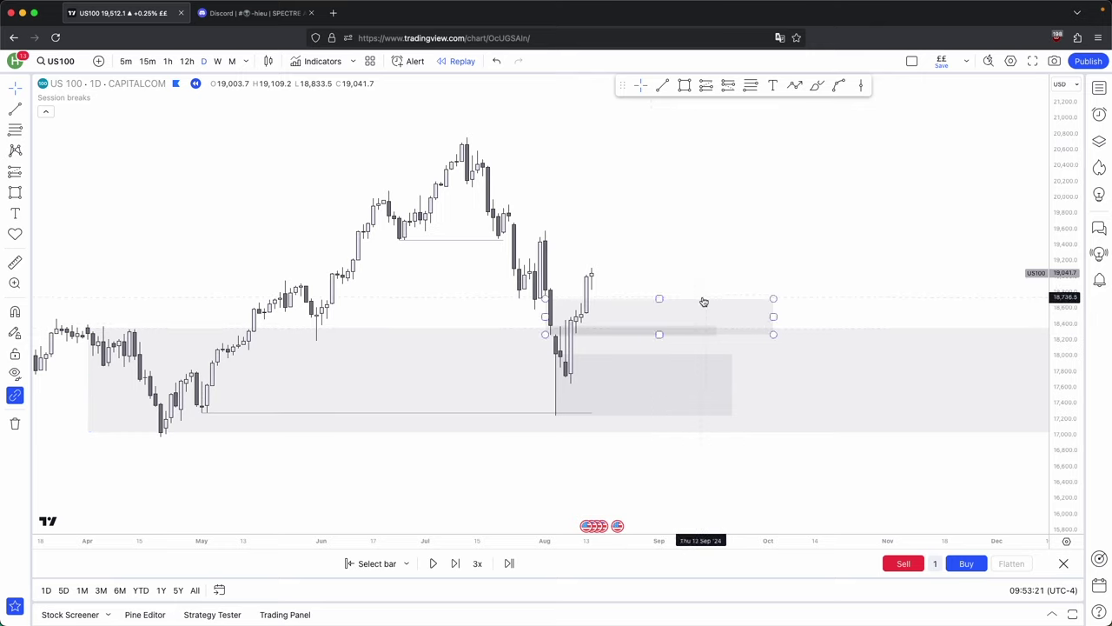
- Delete the two rectangles above the 5 August wick zone, keeping the wick rectangle
left_click(703, 301)
key("Delete")
left_click(701, 330)
key("Delete")
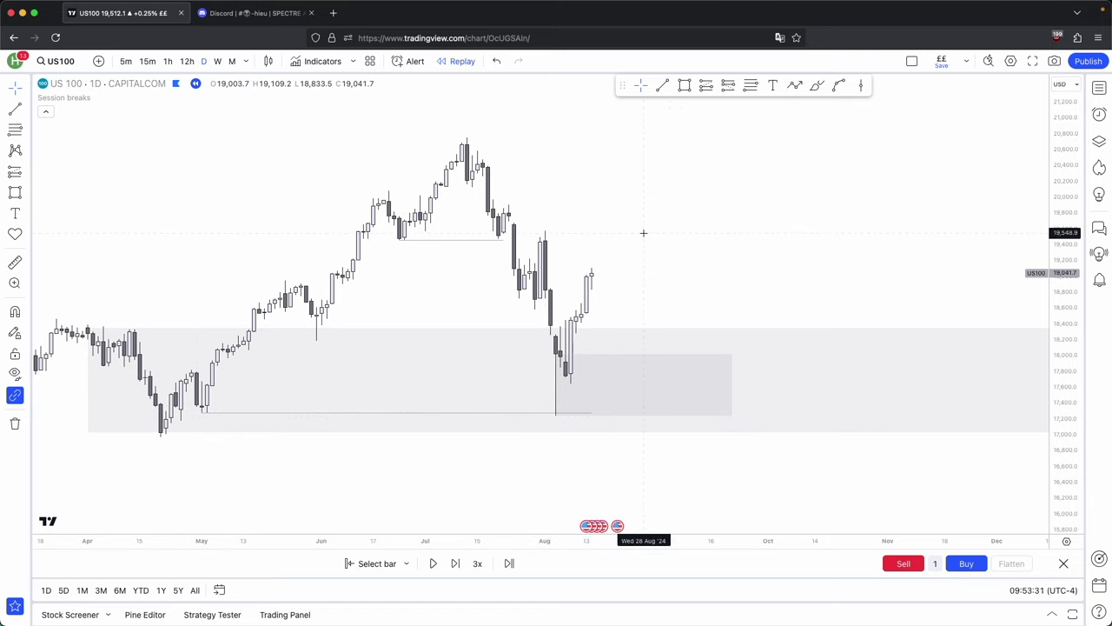
- Draw a horizontal line from the 1 August high at 19,577.0 to 12 September, and apply the Buyside LQ template
scroll(687, 213, "up", 2)
left_click(663, 84)
left_click(545, 223)
left_click(707, 219)
left_click(670, 131)
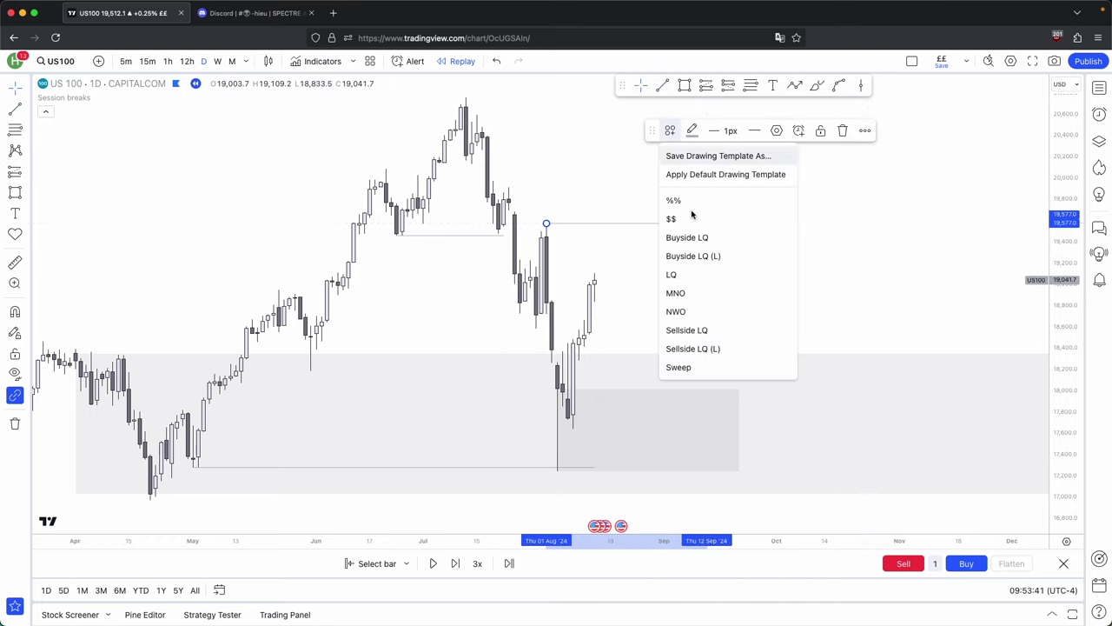
left_click(756, 252)
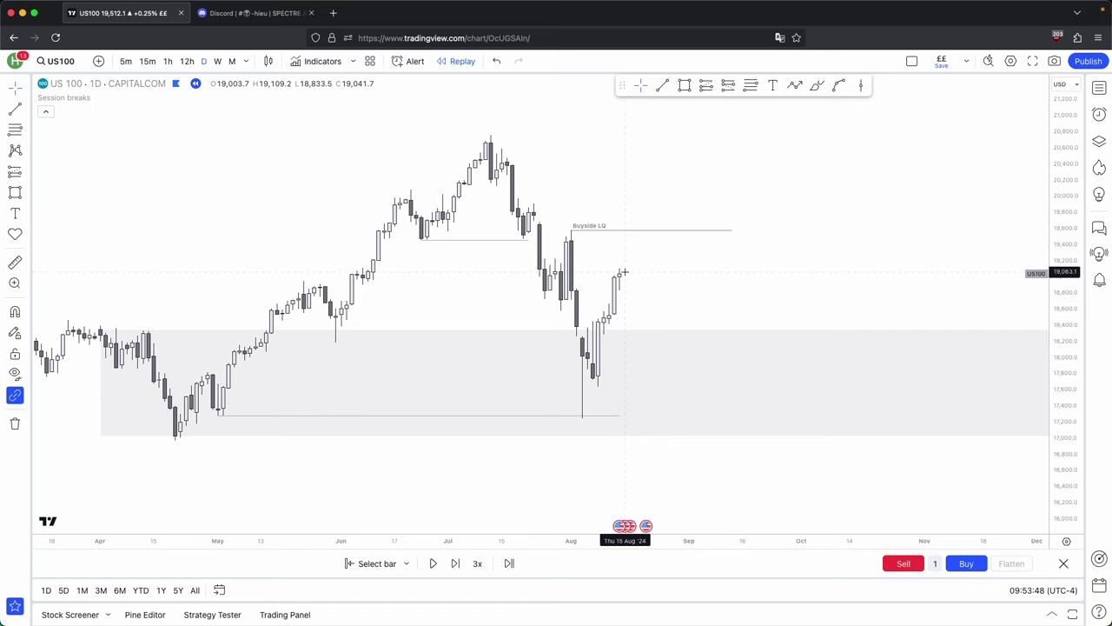
- Review the NASDAQ analysis and 15/08/2024 trade posts in Discord, and return to the TradingView chart
left_click(276, 13)
scroll(483, 231, "up", 2)
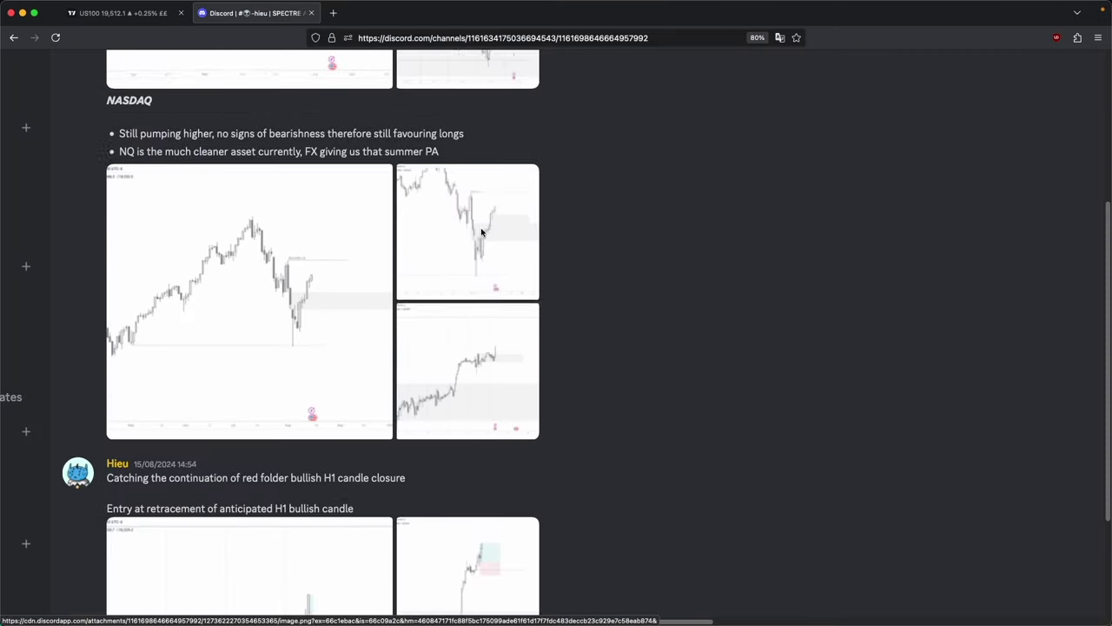
scroll(482, 232, "down", 1)
scroll(330, 236, "down", 5)
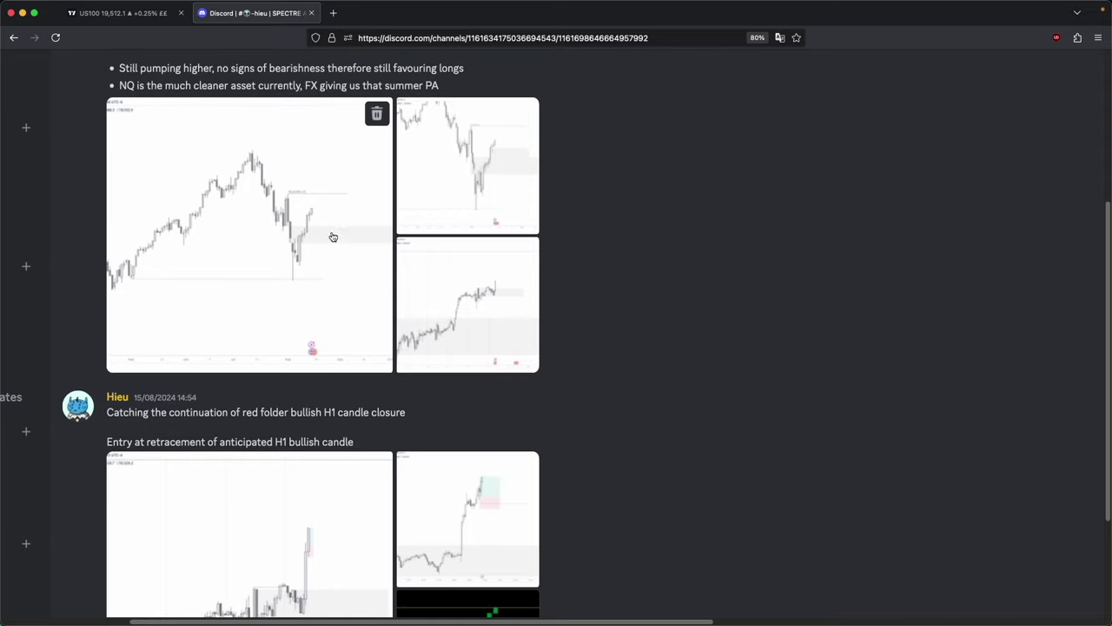
scroll(350, 239, "down", 6)
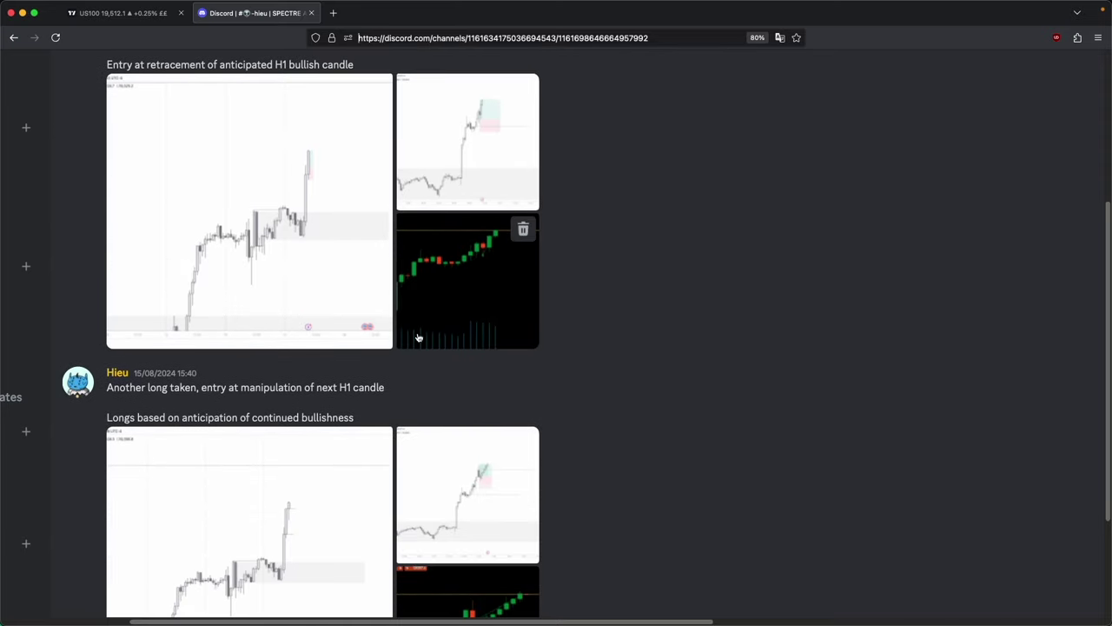
key("ctrl+Tab")
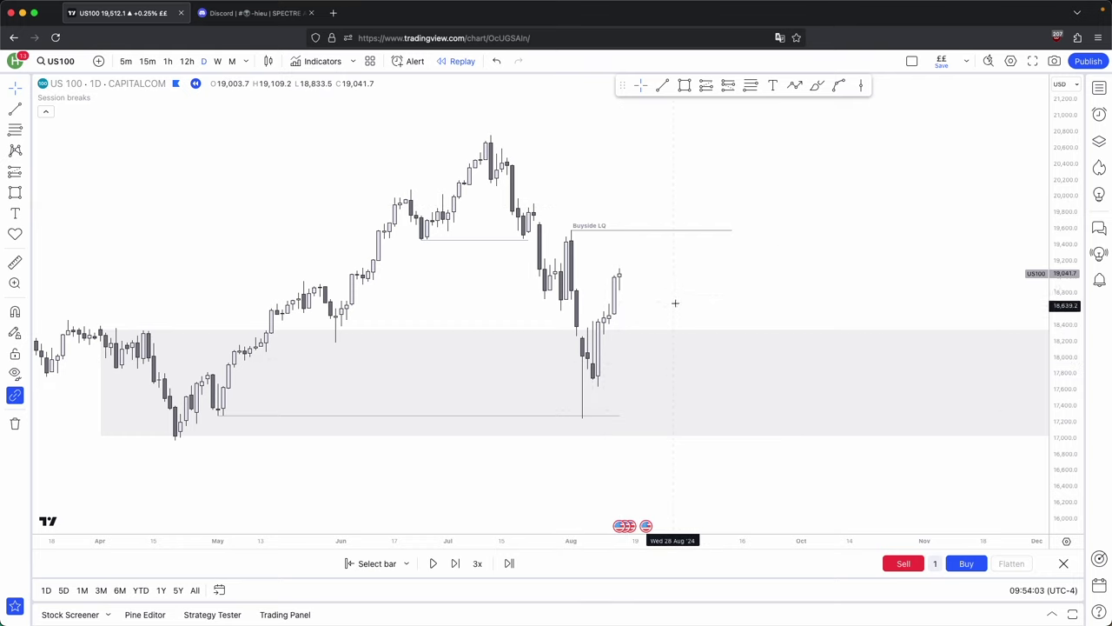
- View US100 on the weekly timeframe, and return the chart to daily
left_click(218, 61)
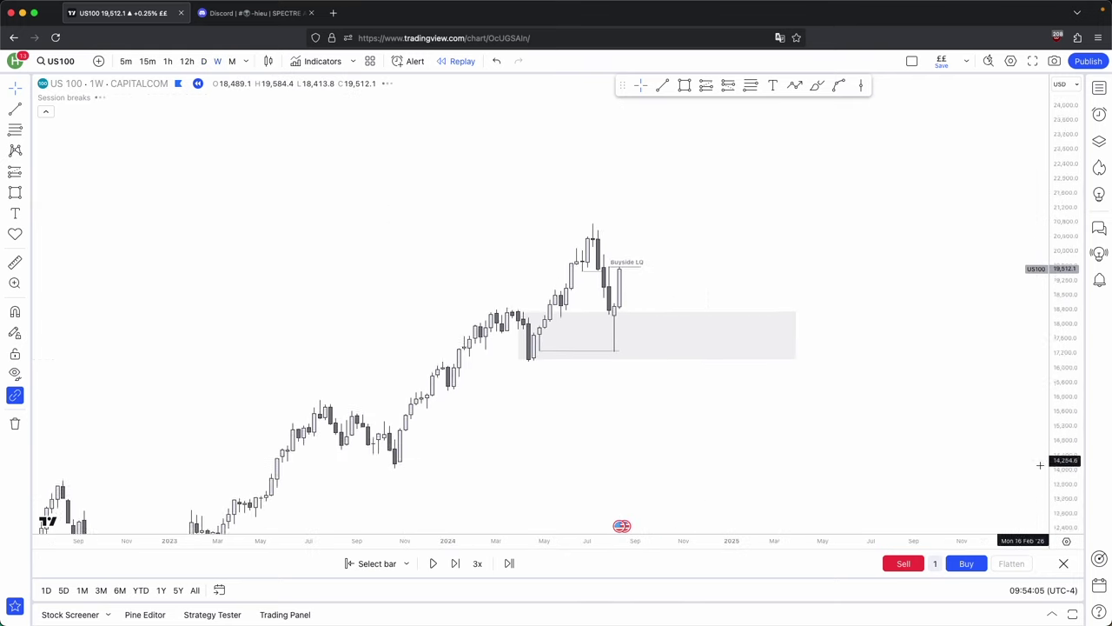
left_click(205, 61)
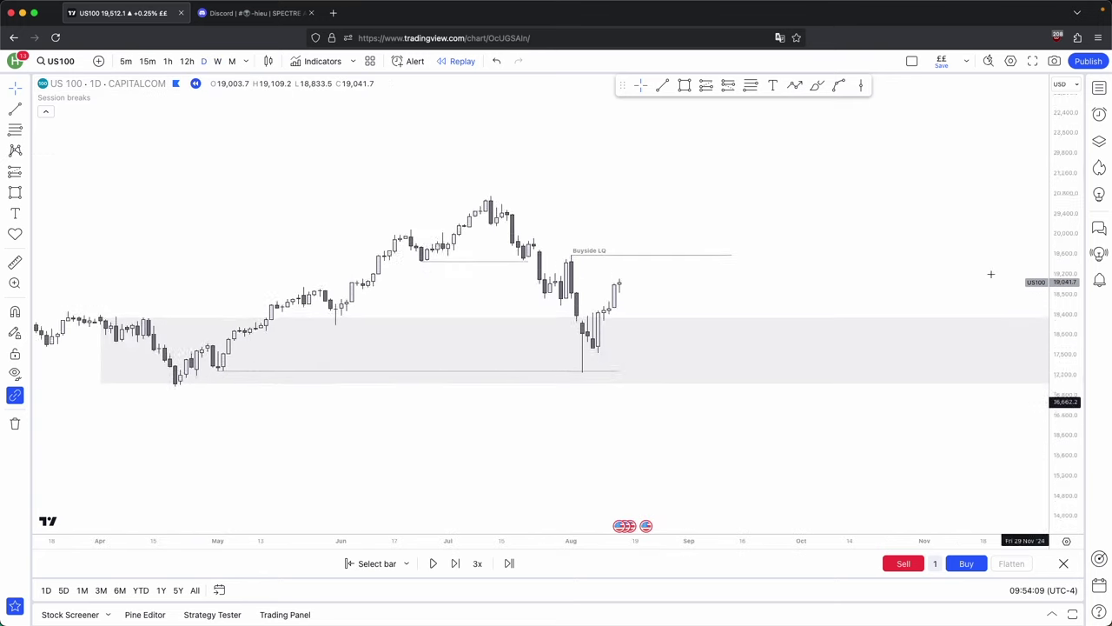
scroll(631, 269, "up", 1)
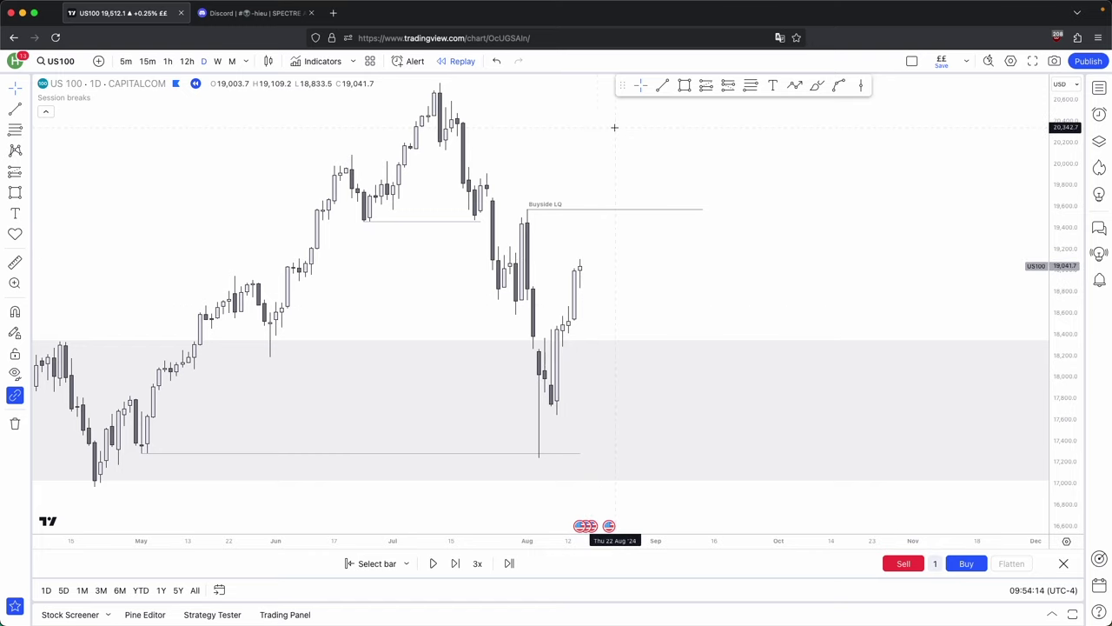
- Switch the chart to the 1-hour timeframe and advance the bar replay into 15 August
left_click(167, 61)
left_click_drag(1066, 523, 1004, 342)
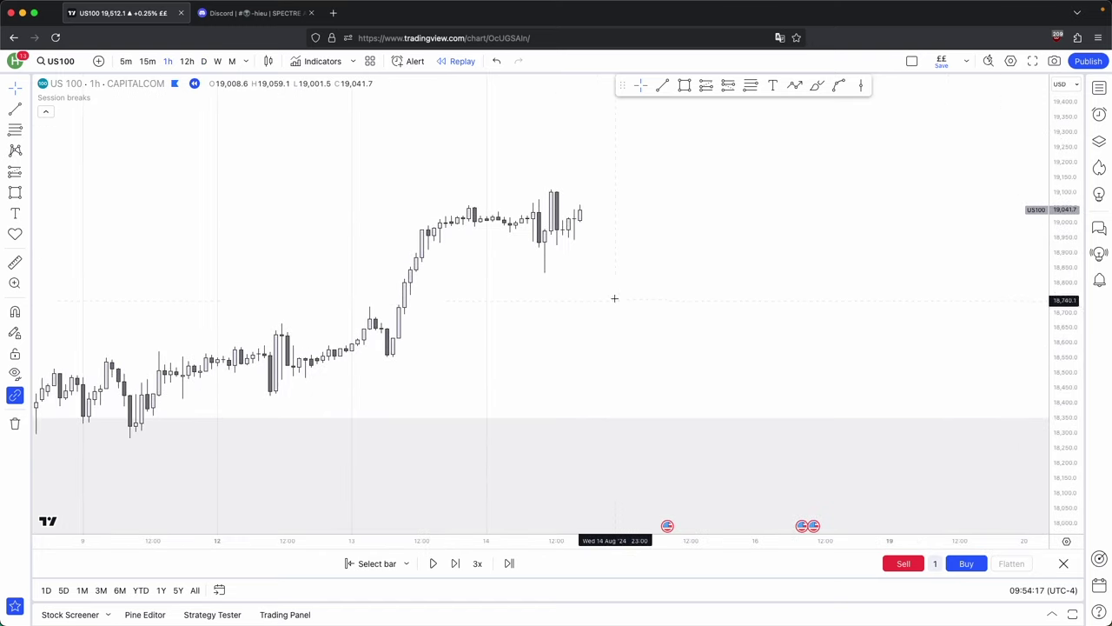
scroll(744, 272, "down", 5)
left_click_drag(744, 272, 681, 306)
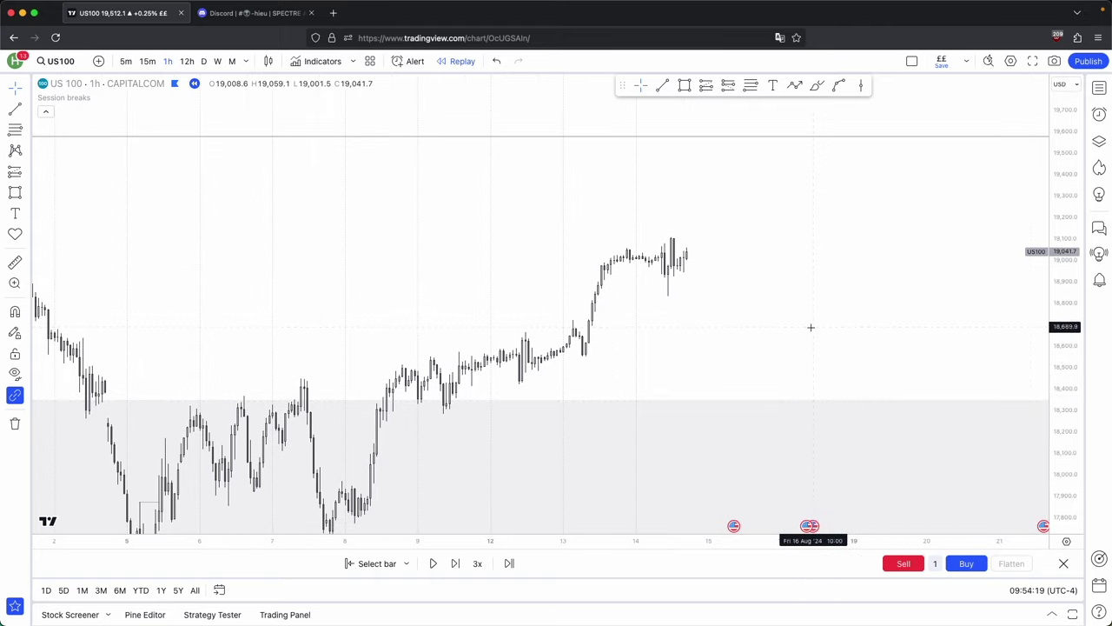
left_click(455, 563)
scroll(705, 352, "up", 2)
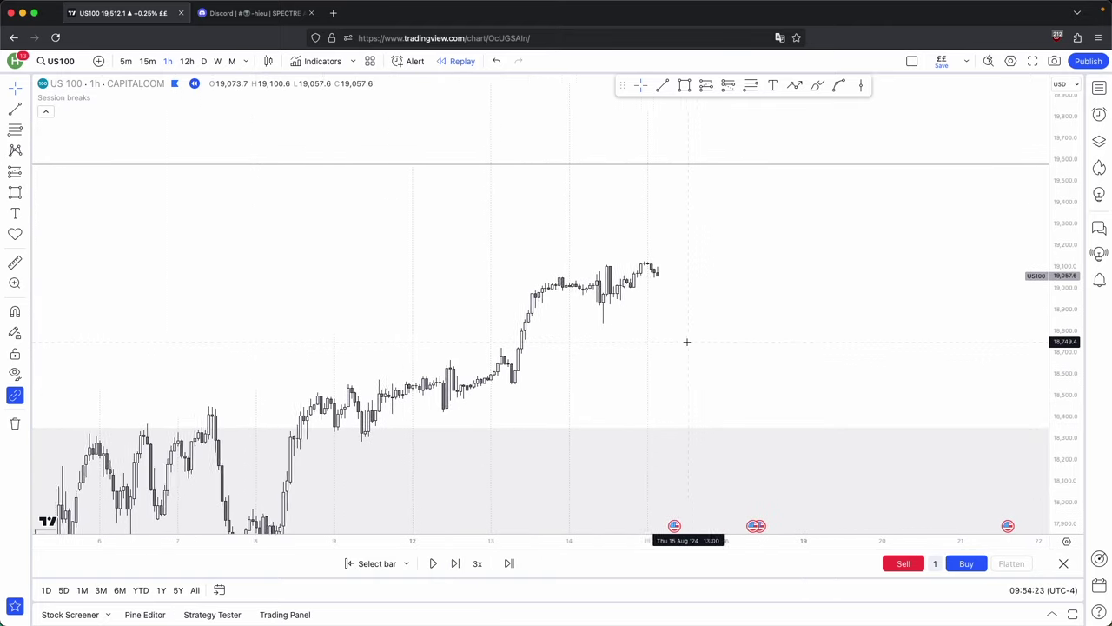
key("shift+Right")
- Draw a horizontal line from the 13 August swing low near 18,930 to the start of 15 August
left_click_drag(1076, 432, 1073, 363)
left_click_drag(774, 304, 770, 325)
scroll(771, 325, "up", 1)
left_click(663, 85)
left_click(498, 326)
left_click(612, 336)
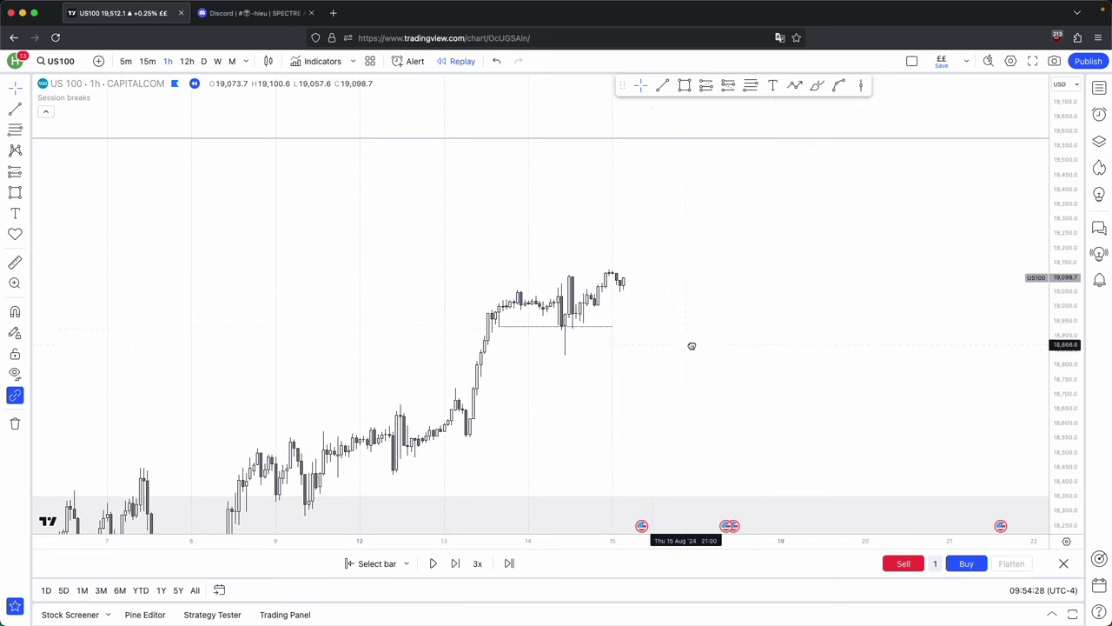
- Mark the 14 August 09:00 candle high with a short horizontal line reaching the 11:00 bullish candle
scroll(685, 345, "up", 3)
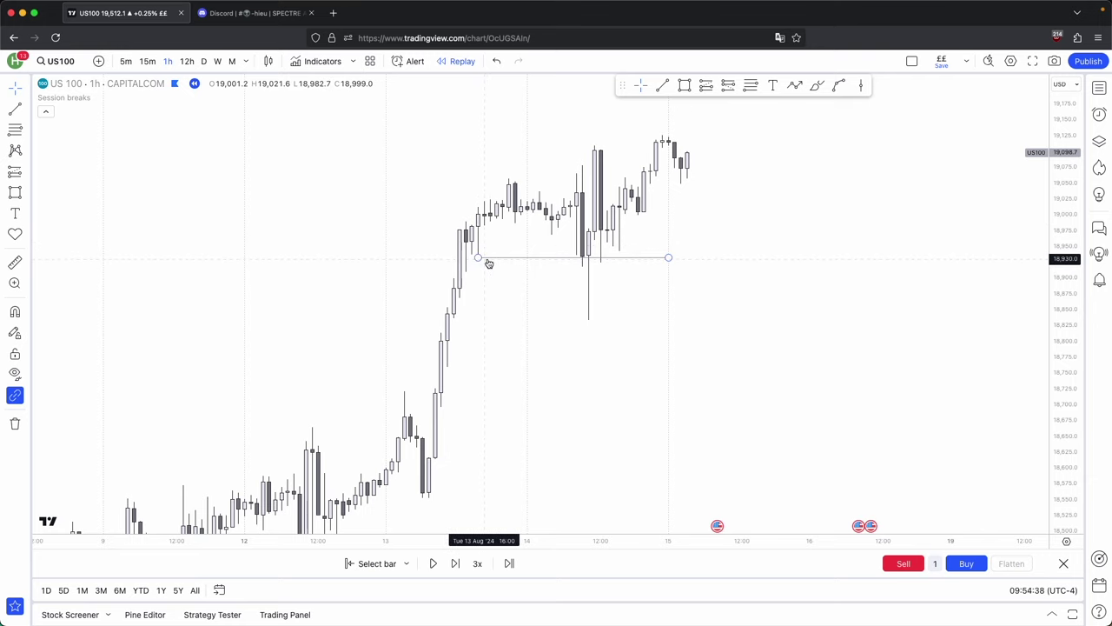
scroll(538, 268, "up", 1)
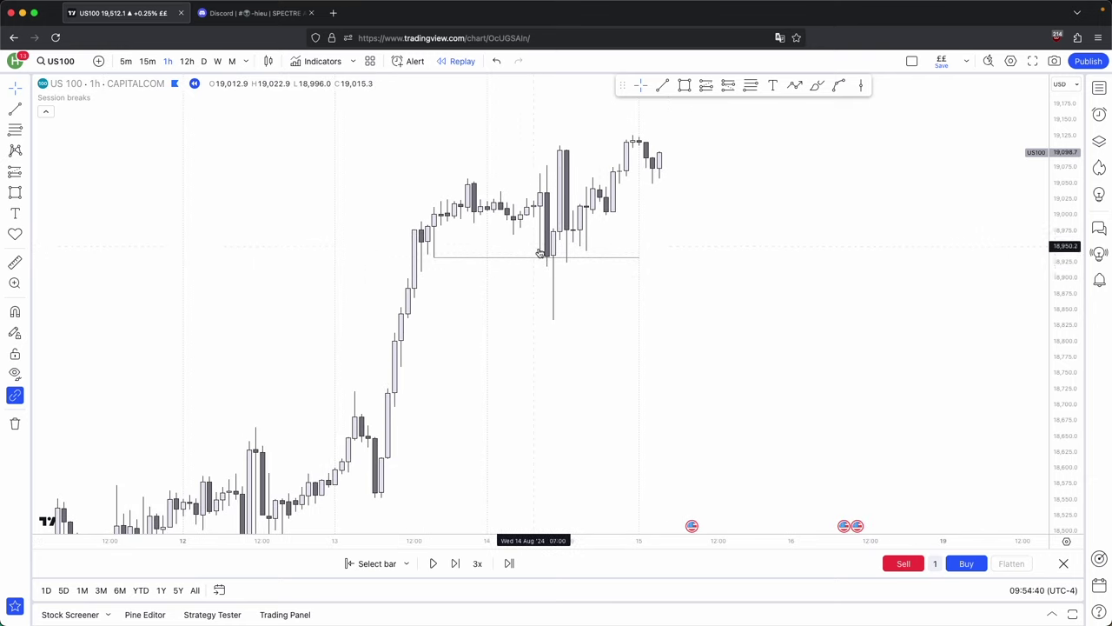
left_click_drag(630, 236, 636, 257)
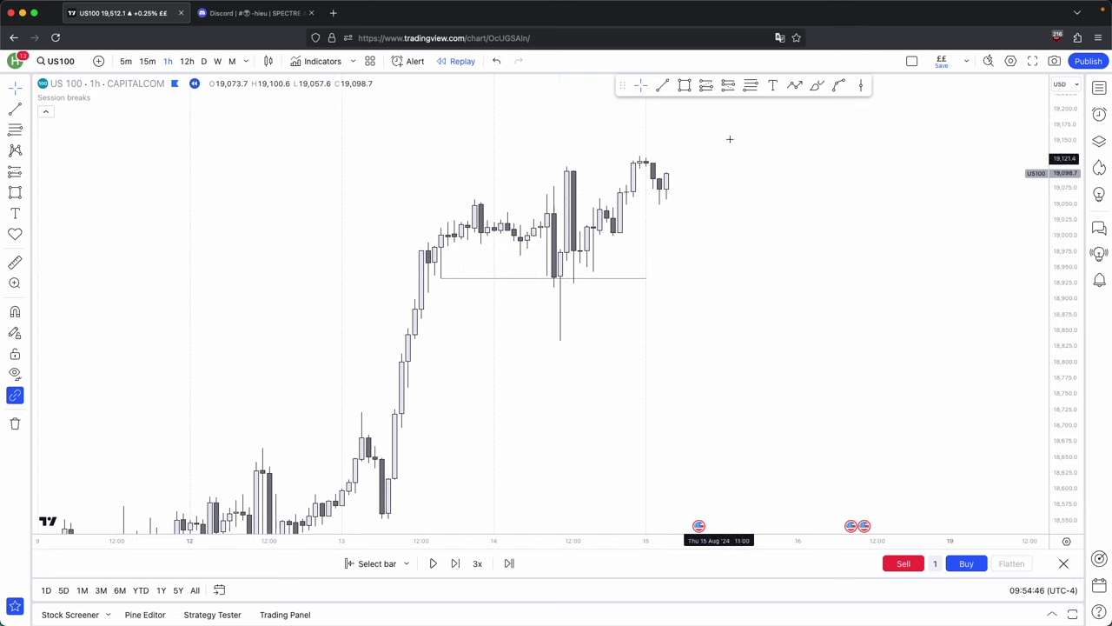
left_click_drag(727, 148, 700, 181)
left_click_drag(1056, 269, 1056, 324)
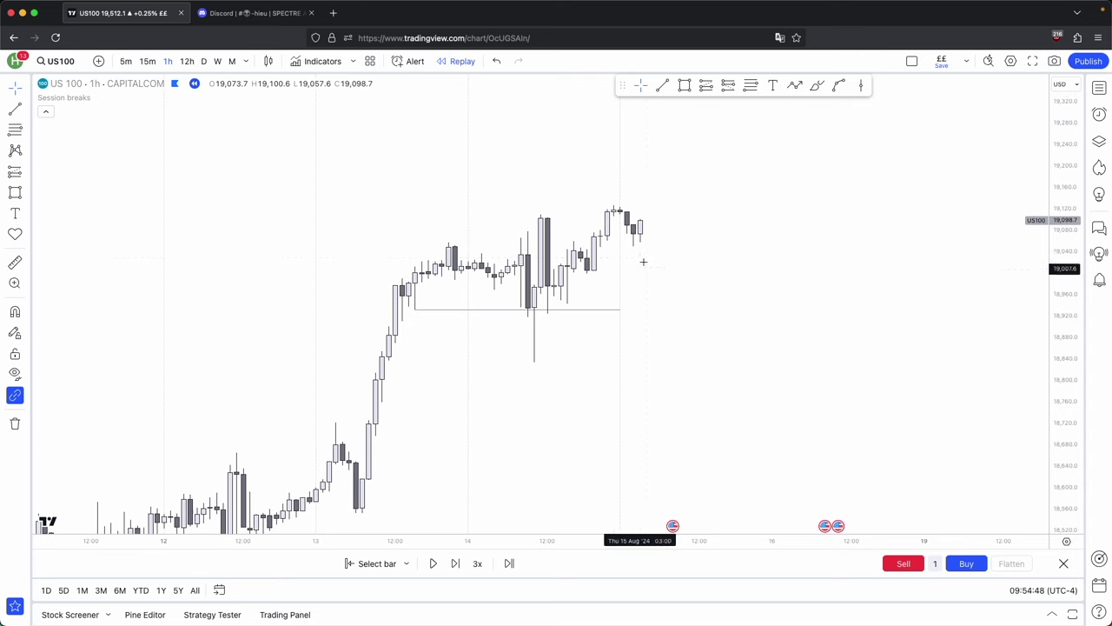
left_click_drag(782, 187, 785, 234)
key("alt+t")
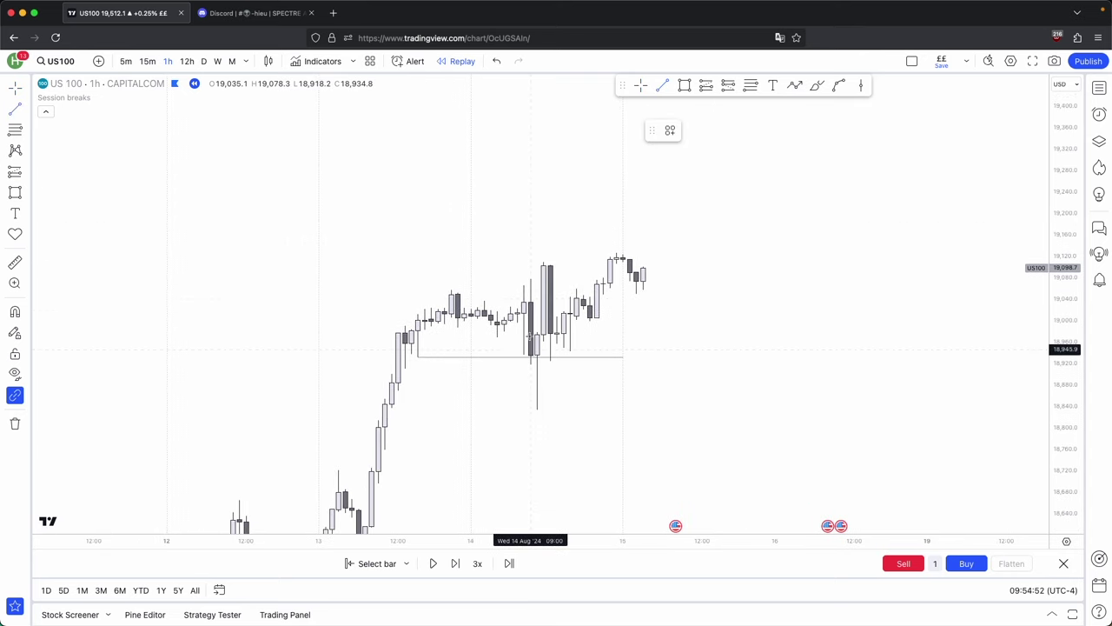
left_click(531, 279, "super")
left_click(545, 279)
left_click(541, 247)
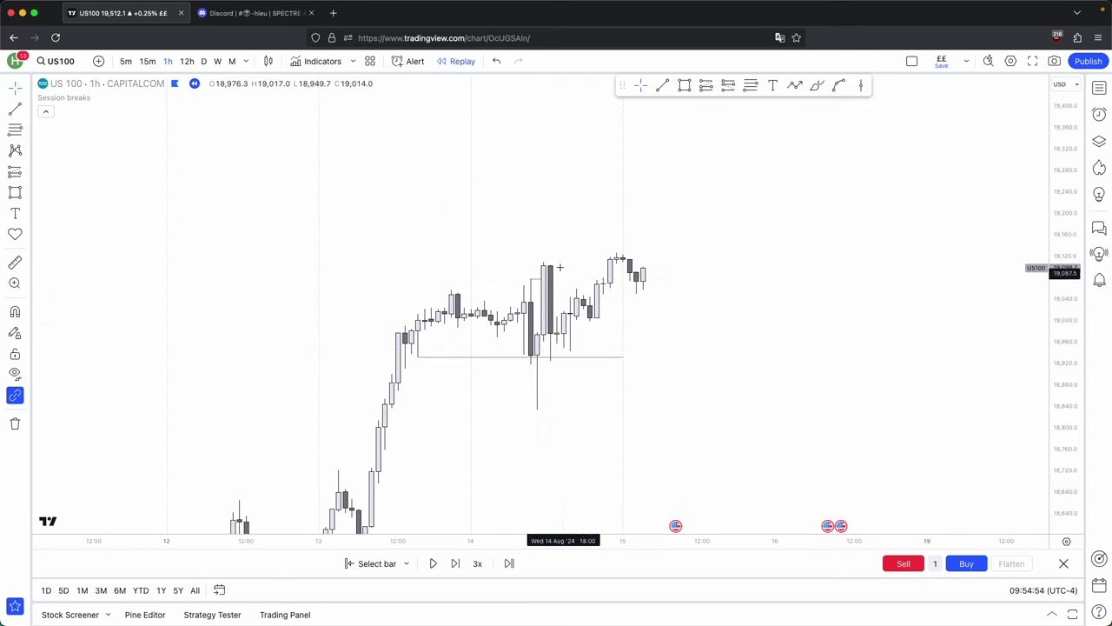
- Draw a rectangle over the 14 August 09:00 candle body, extending it into 16 August
left_click(684, 84)
left_click(532, 303, "super")
left_click(531, 356, "super")
left_click_drag(531, 329, 781, 355)
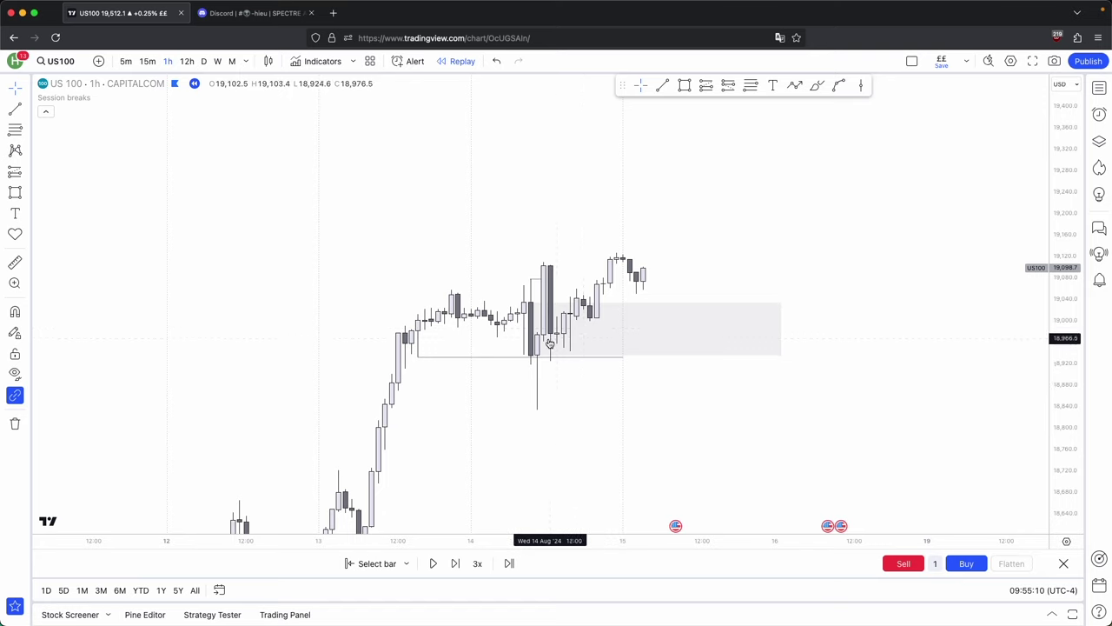
- Draw a line from the 14 August 11:00 high, and place the rectangle over the 12:00 candle body, ending at 16 August 05:00
left_click(665, 88)
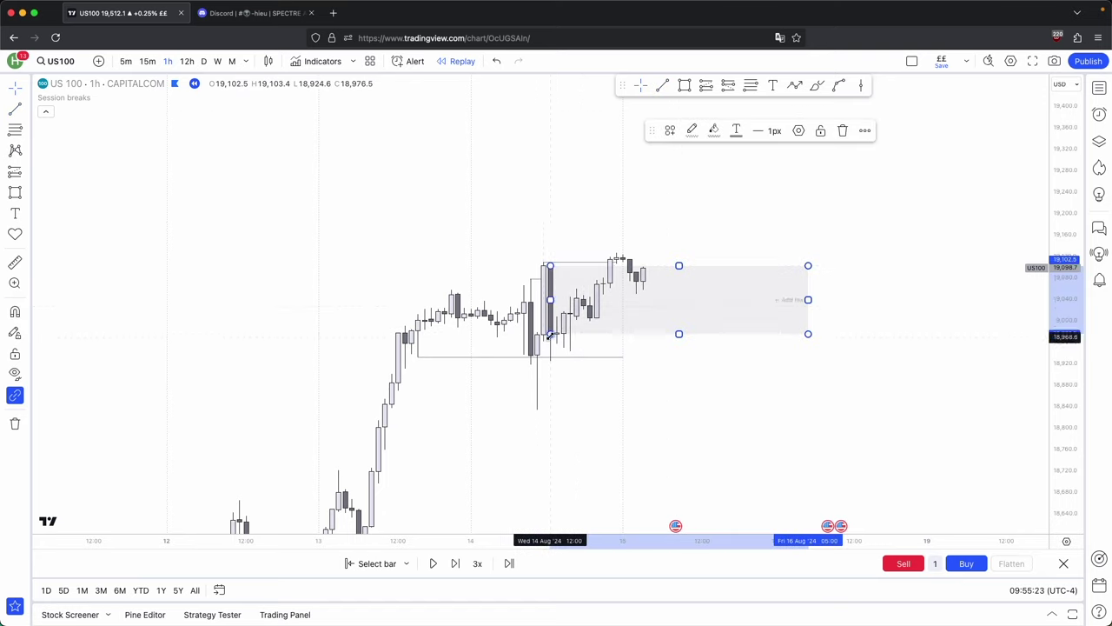
left_click(740, 224)
scroll(740, 225, "up", 1)
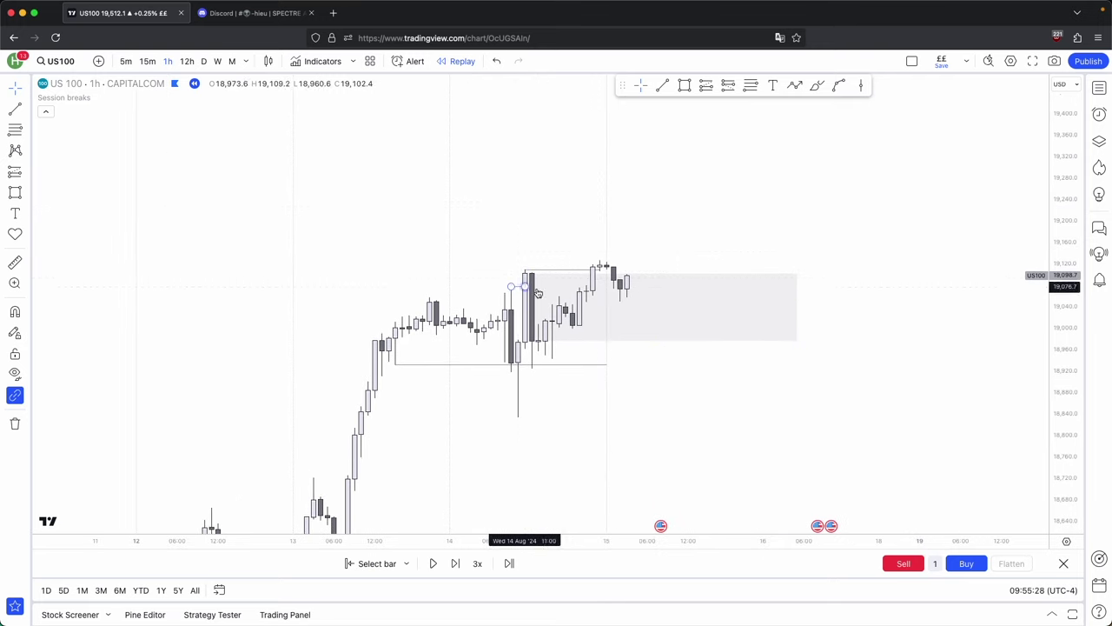
left_click_drag(709, 253, 687, 279)
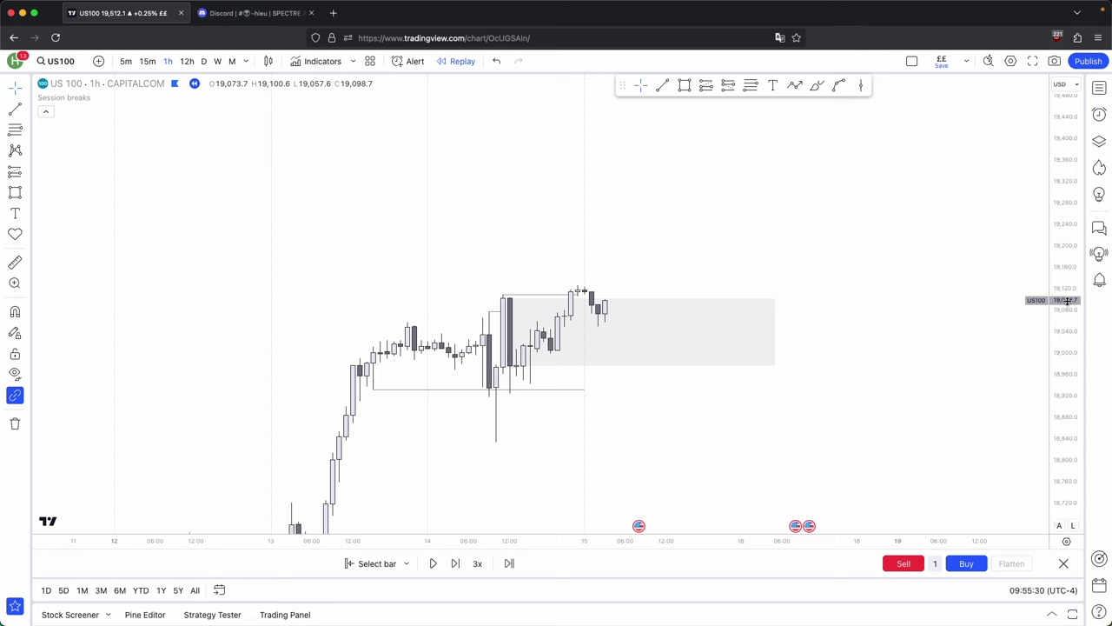
- Advance the bar replay to the close of the 15 August 08:00 candle
scroll(899, 403, "down", 3)
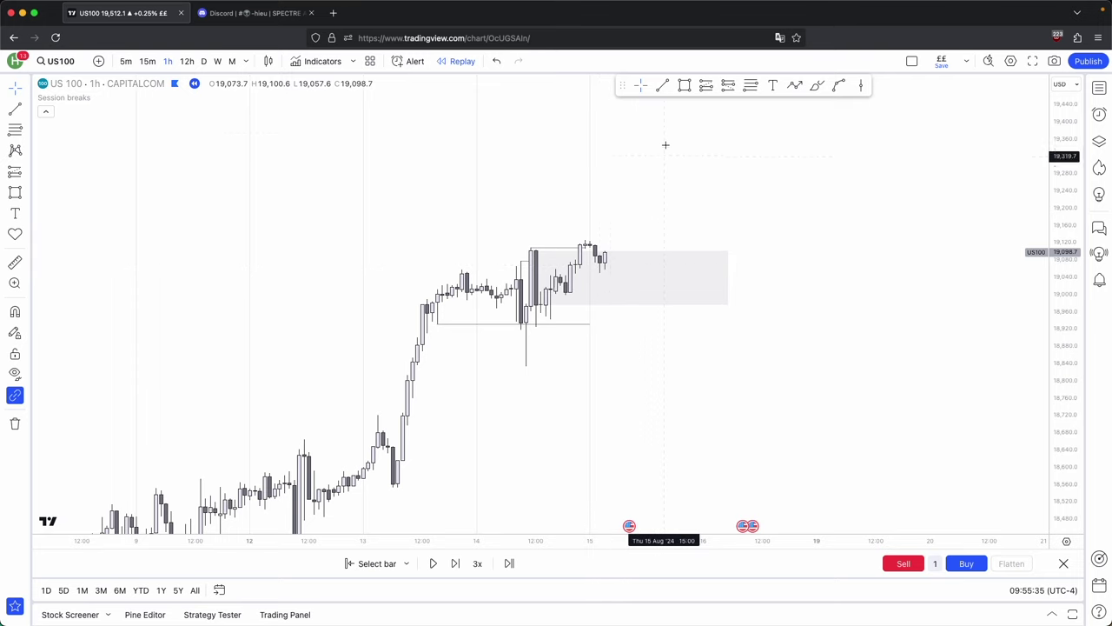
left_click_drag(673, 169, 639, 211)
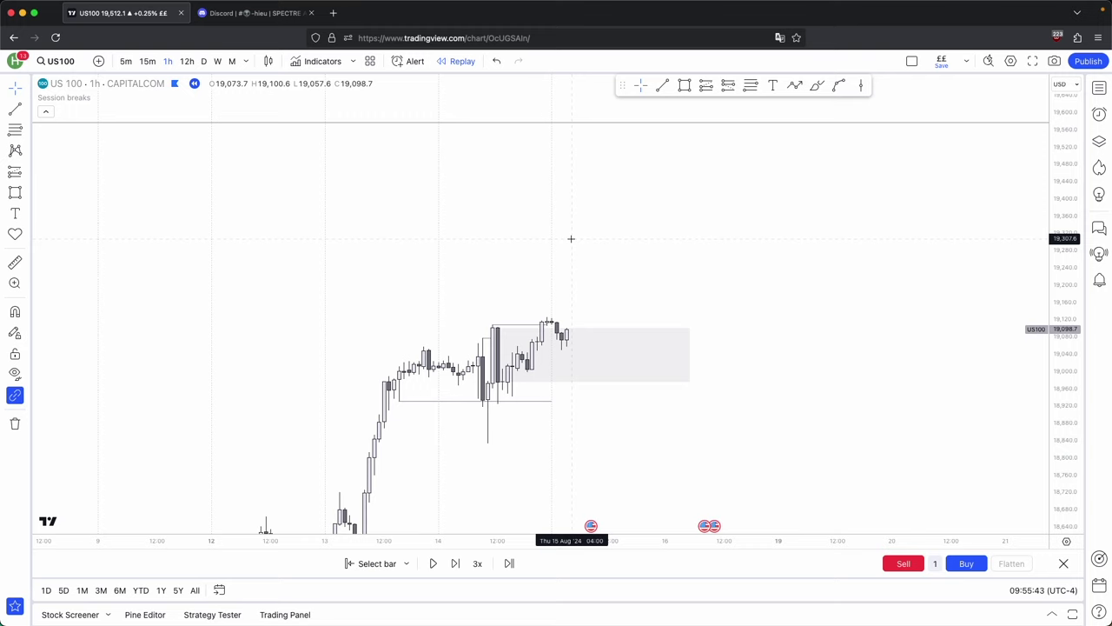
key("shift+Right")
key("shift+Right")
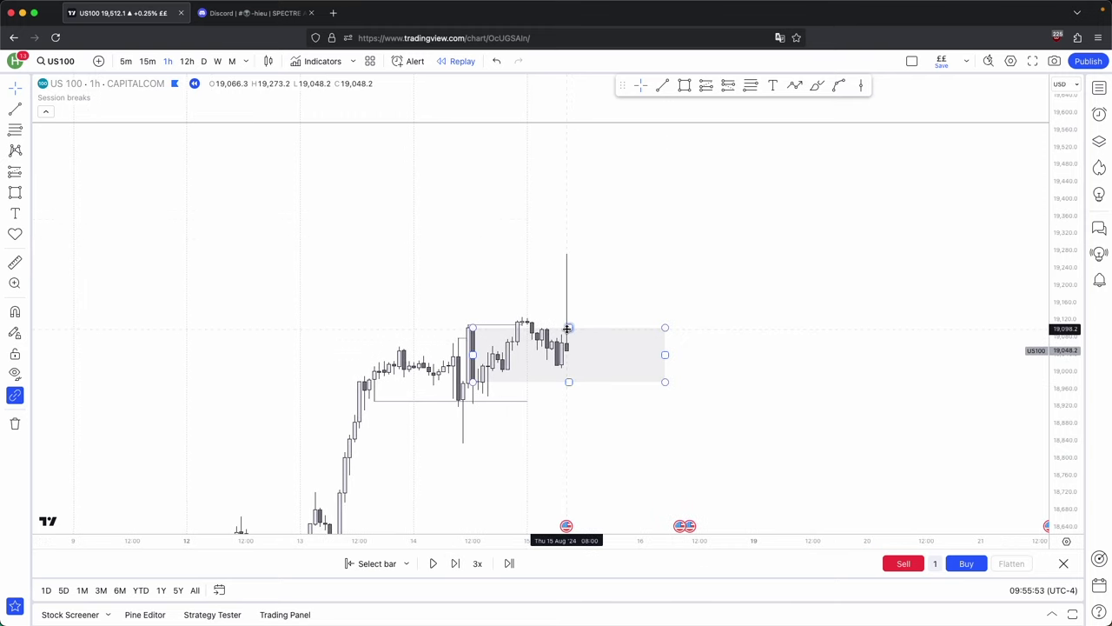
key("shift+Right")
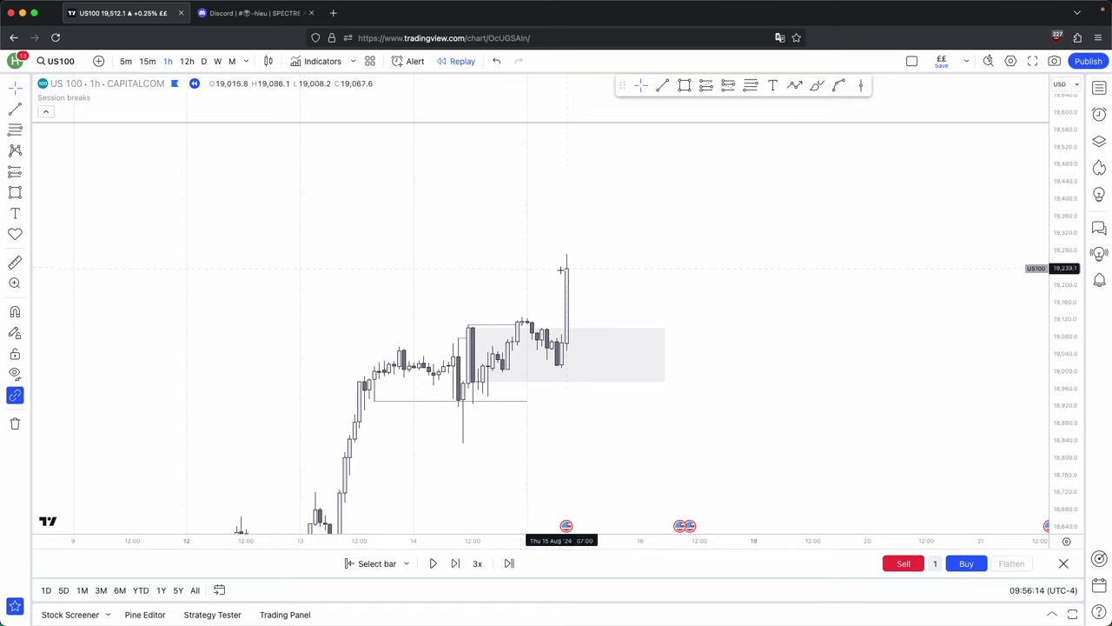
- Draw a horizontal line from the swing high at the 15 August session break to the 08:00 breakout candle
left_click(663, 84)
left_click(522, 318)
left_click(569, 328, "shift")
left_click(597, 308)
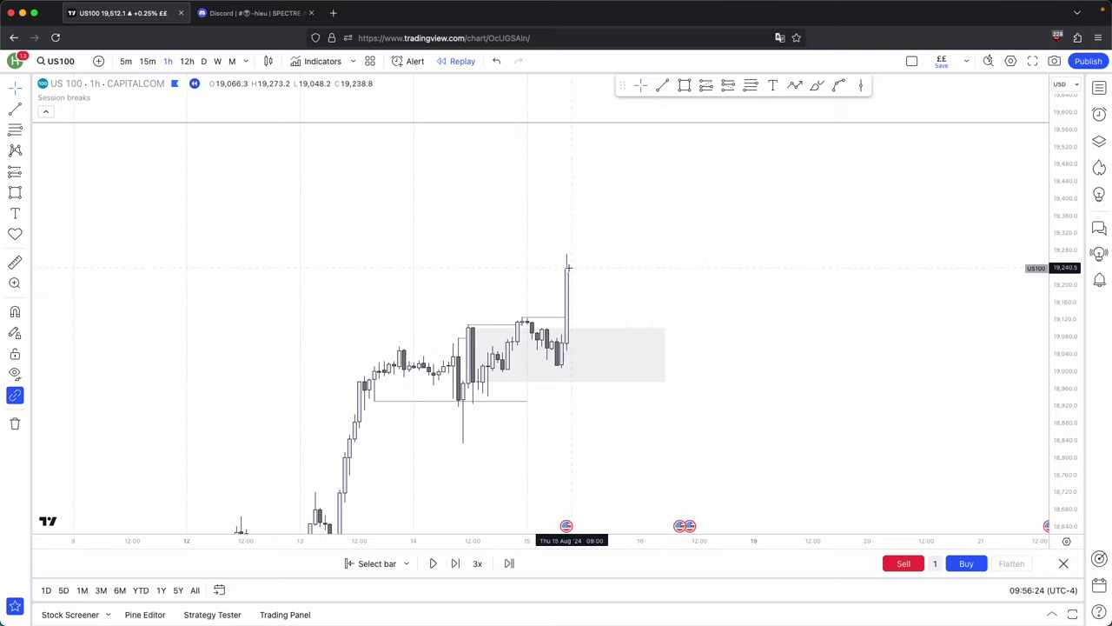
- Measure the 15 August pullback range, and measure from its low up to about 19,479
left_click_drag(577, 273, 573, 281)
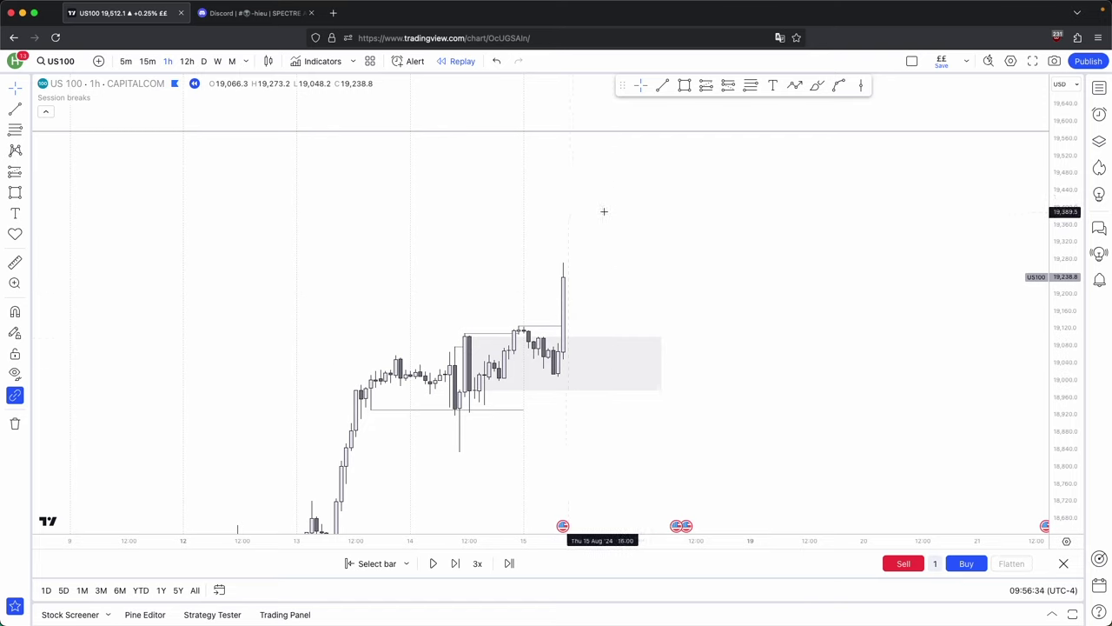
left_click(568, 376, "shift")
left_click(528, 329)
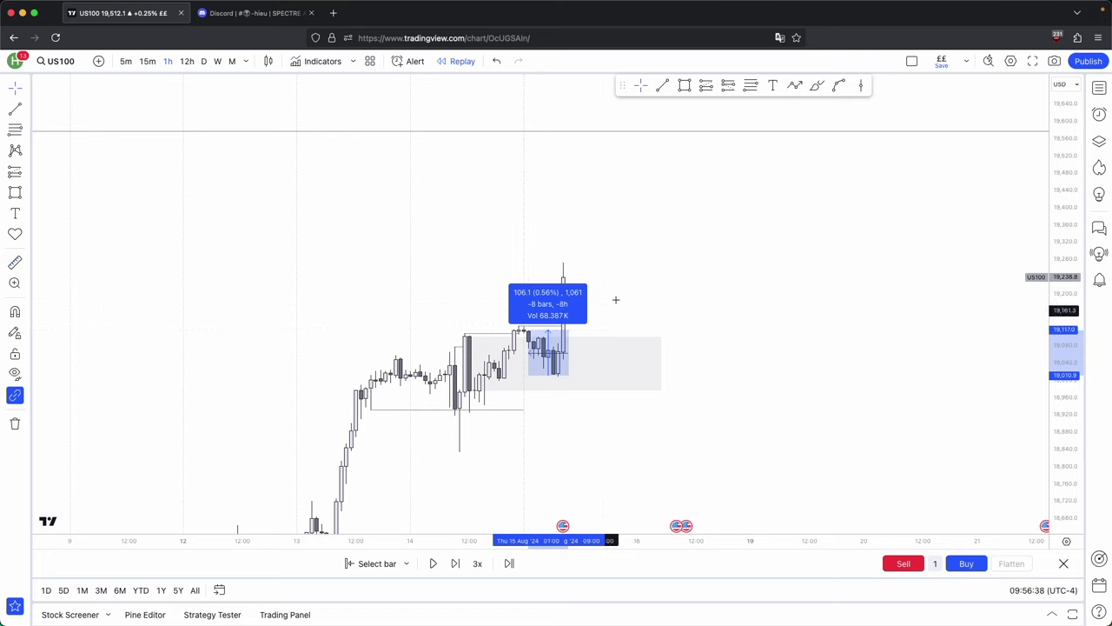
left_click(568, 365)
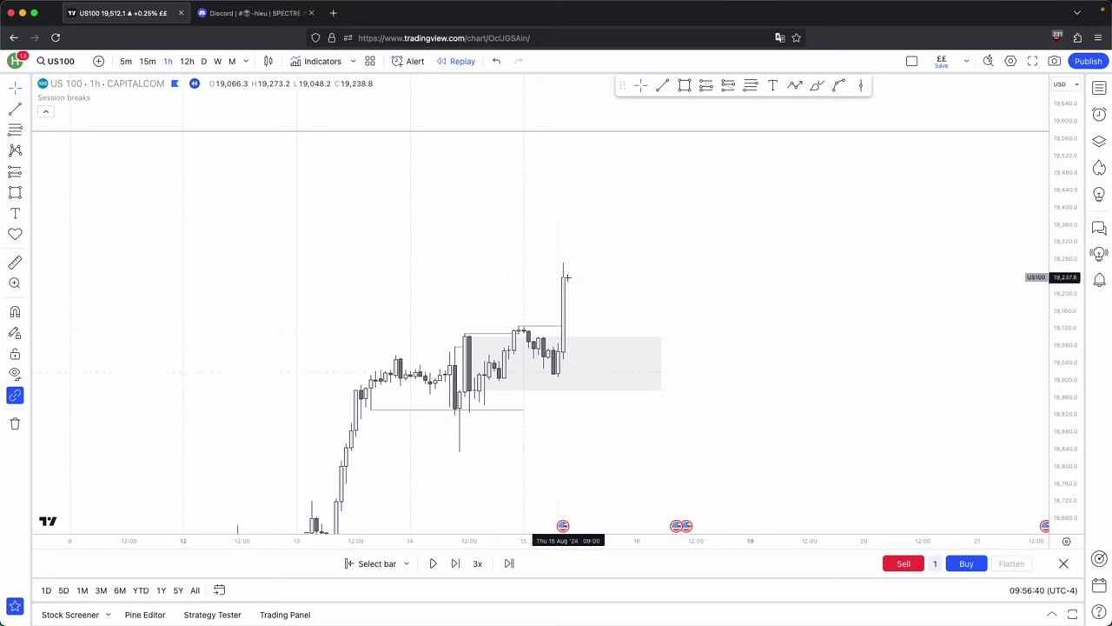
left_click(566, 375, "shift")
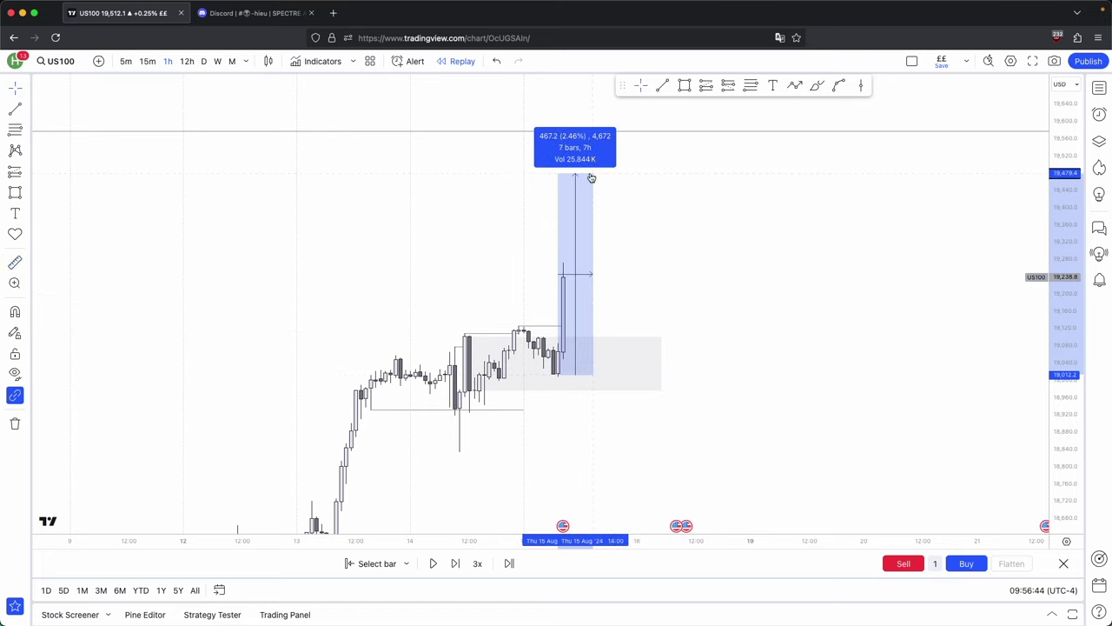
left_click(591, 178)
left_click(661, 204)
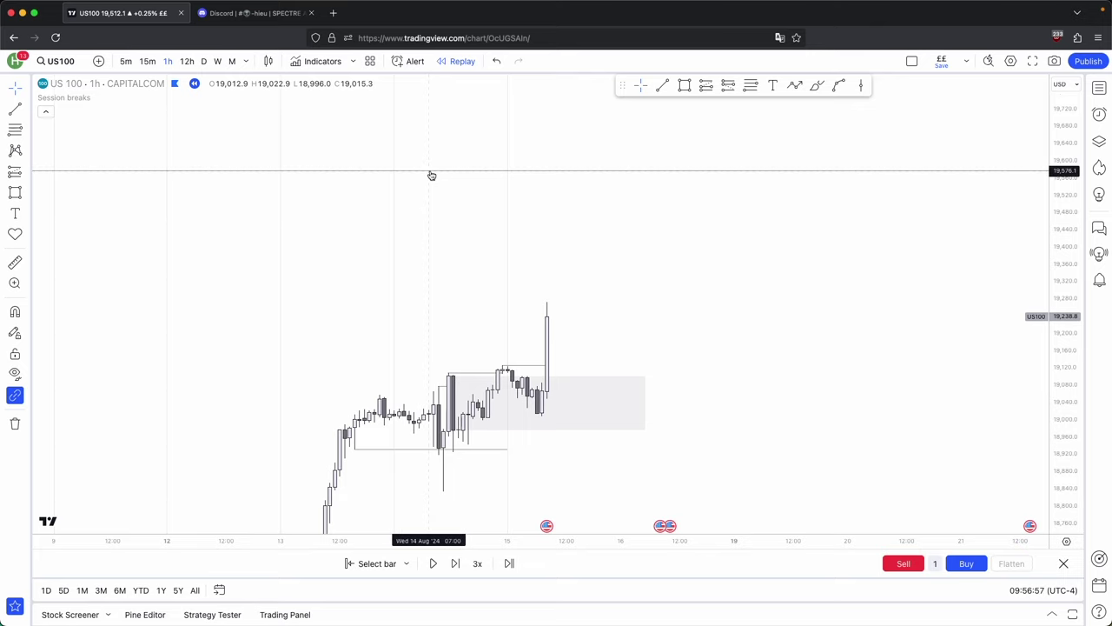
- Trace the Buyside LQ line back to its origin at the 1 August high
scroll(445, 165, "down", 2)
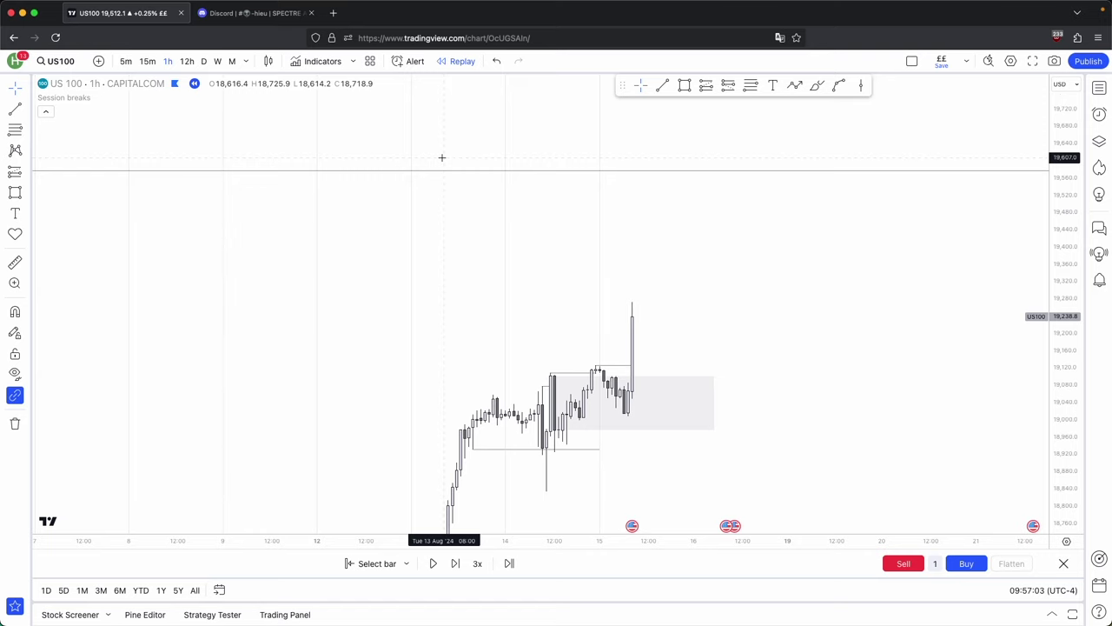
scroll(441, 157, "down", 3)
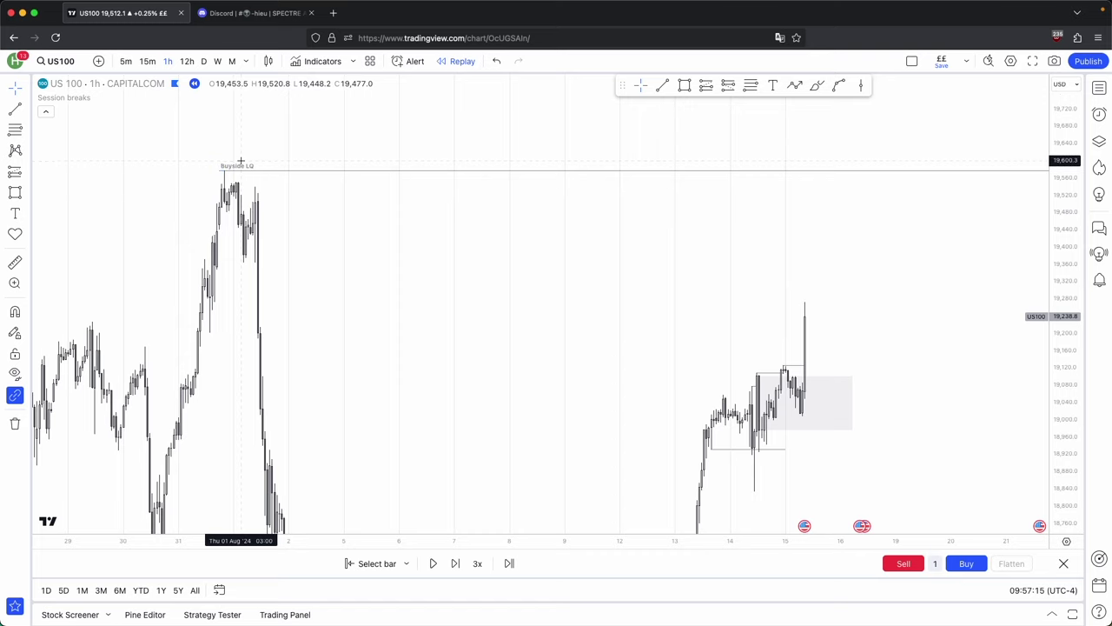
- Advance the bar replay by three hourly candles, to the close of the 15 August 11:00 candle
left_click(307, 173)
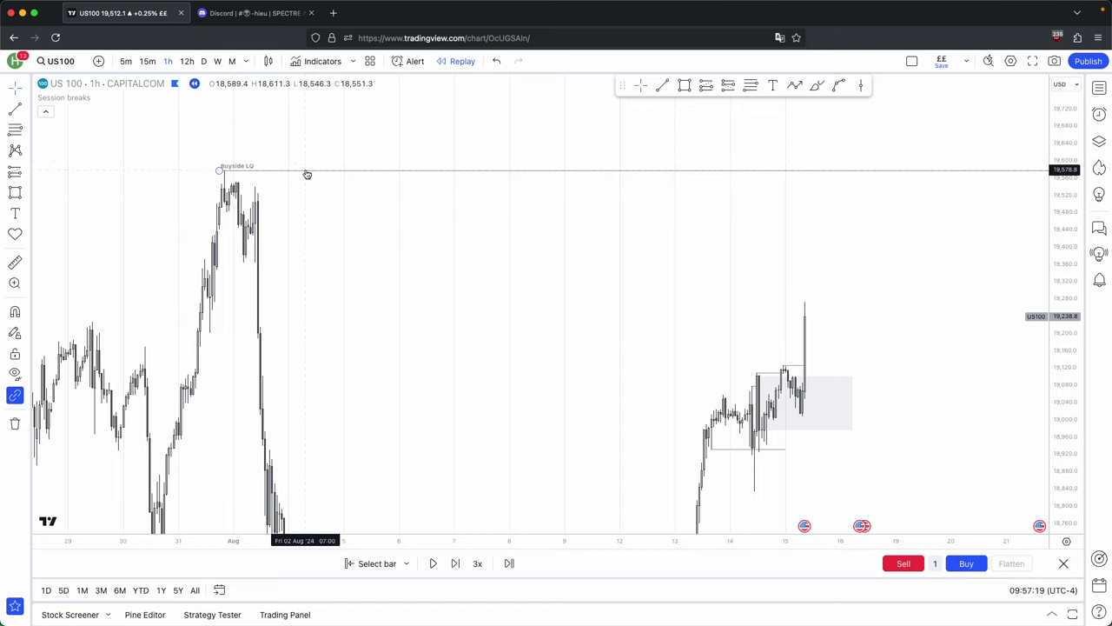
scroll(735, 330, "up", 5)
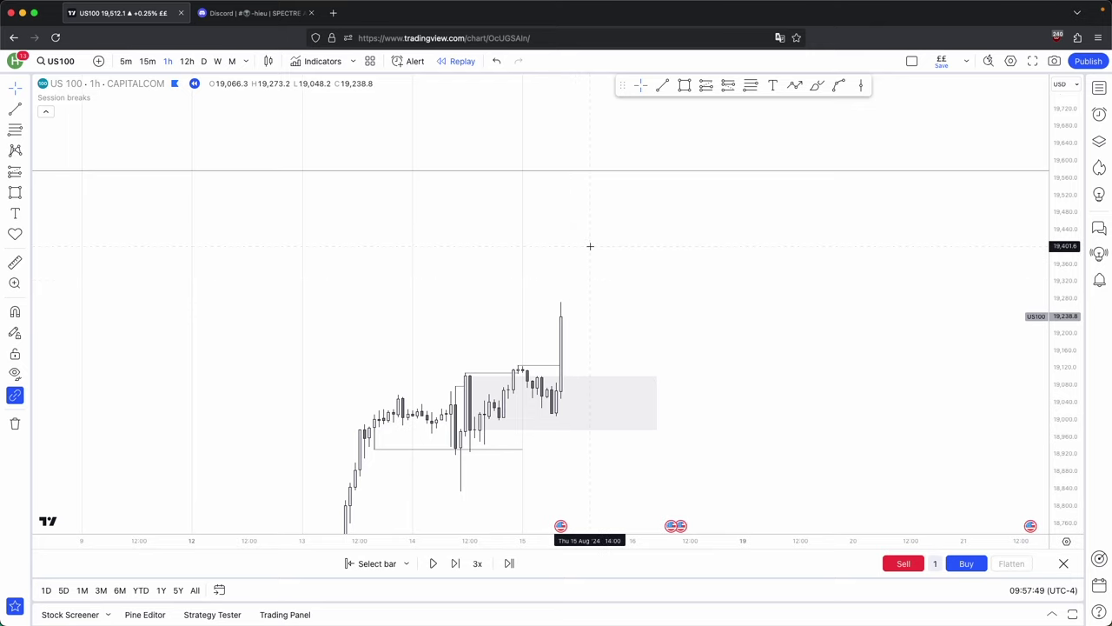
scroll(580, 245, "up", 2)
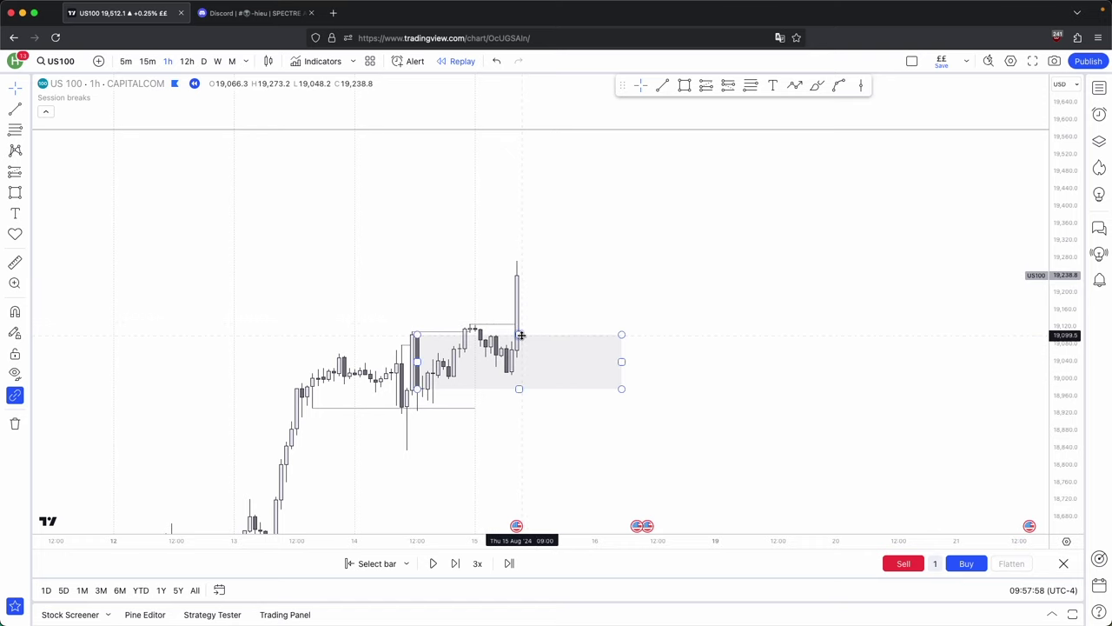
left_click_drag(530, 307, 543, 305)
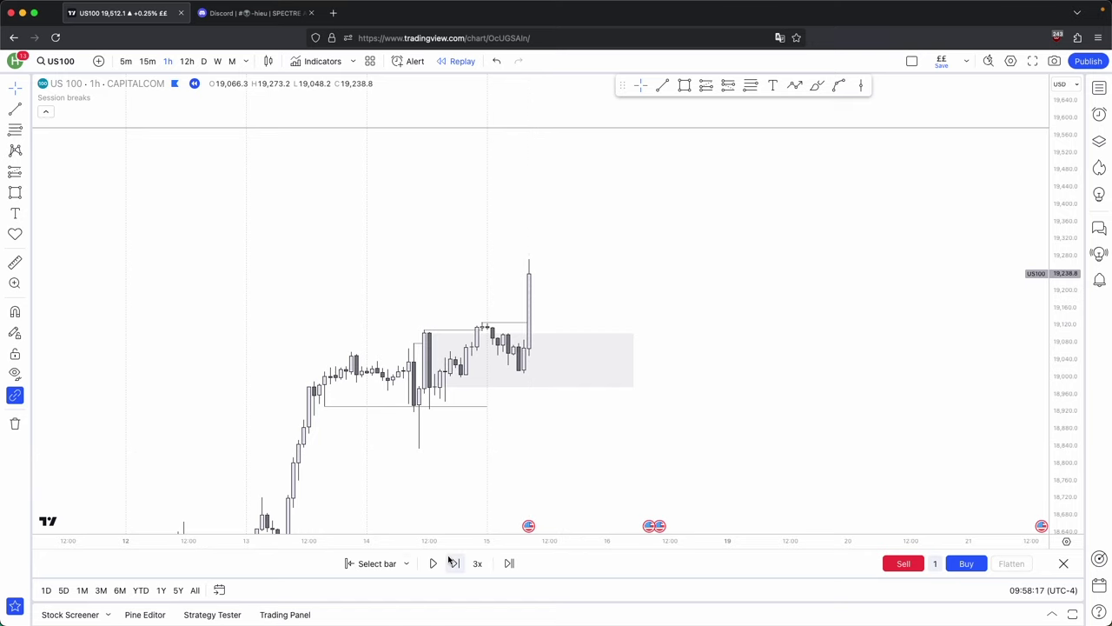
left_click(455, 563)
left_click(456, 563)
left_click(456, 563)
left_click_drag(586, 236, 675, 291)
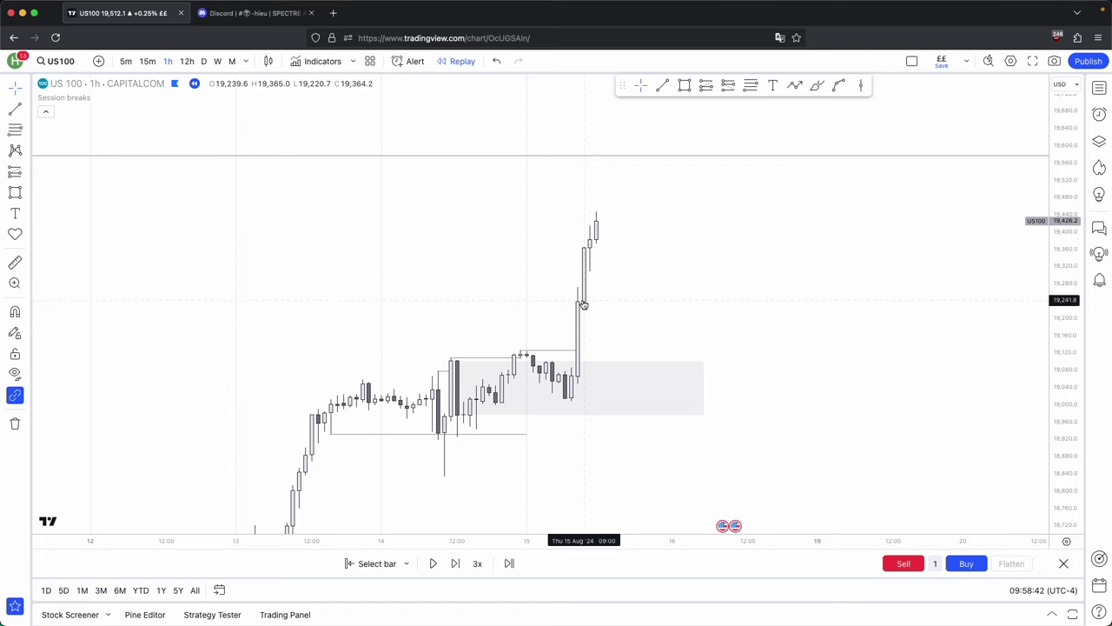
- Draw a long position at the 15 August 09:00 candle with entry 19,239.1, stop 19,176.0 and target 19,364.0
left_click(706, 89)
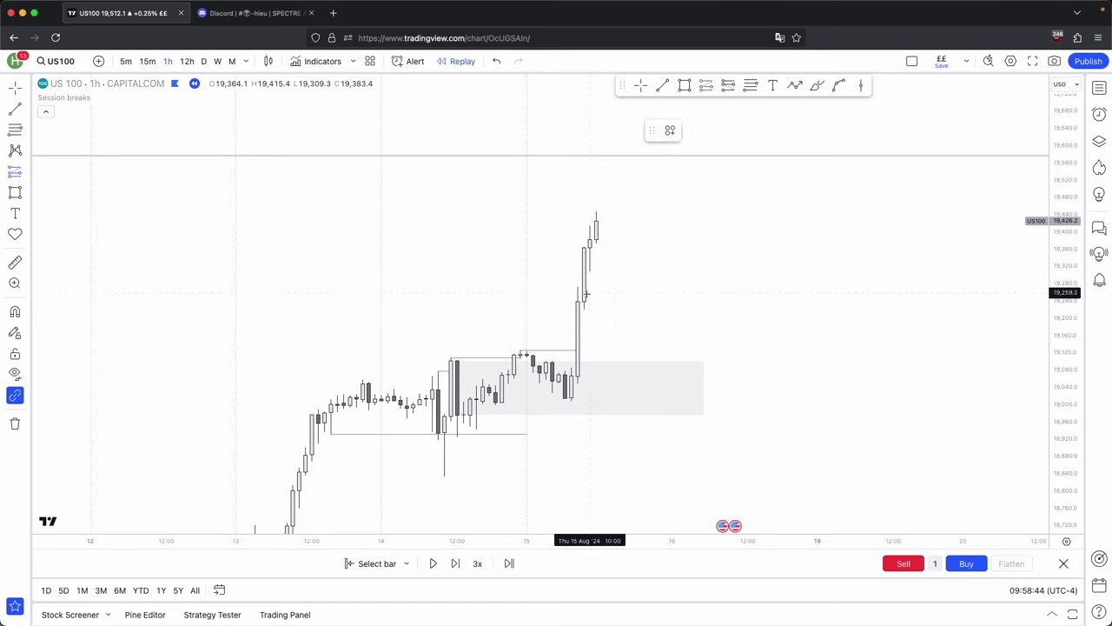
left_click(584, 298)
left_click_drag(584, 385, 579, 324)
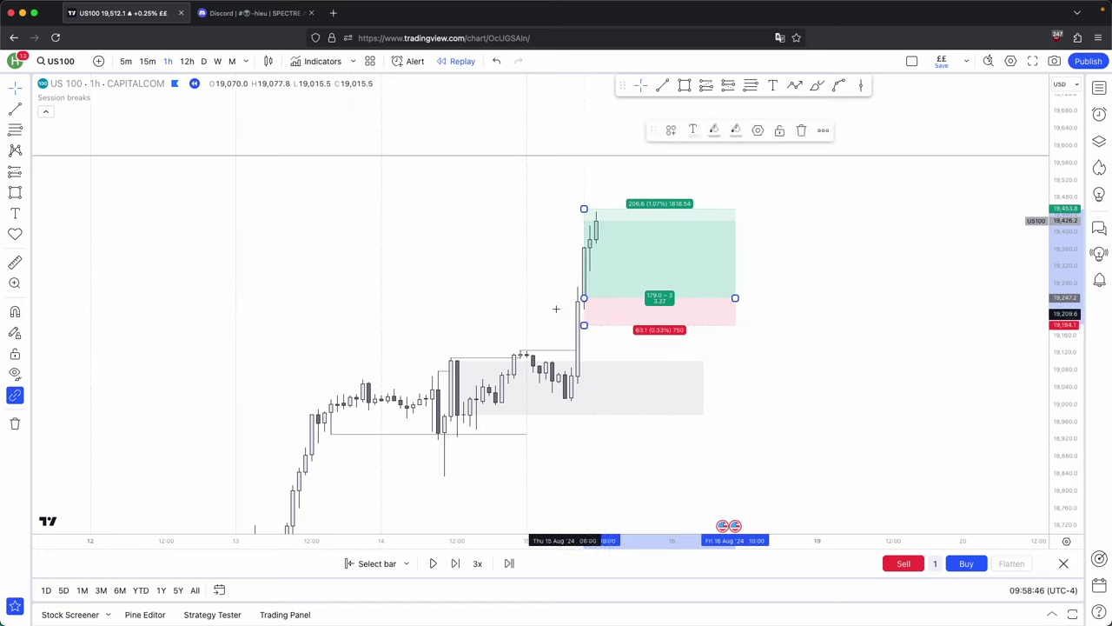
left_click(547, 278)
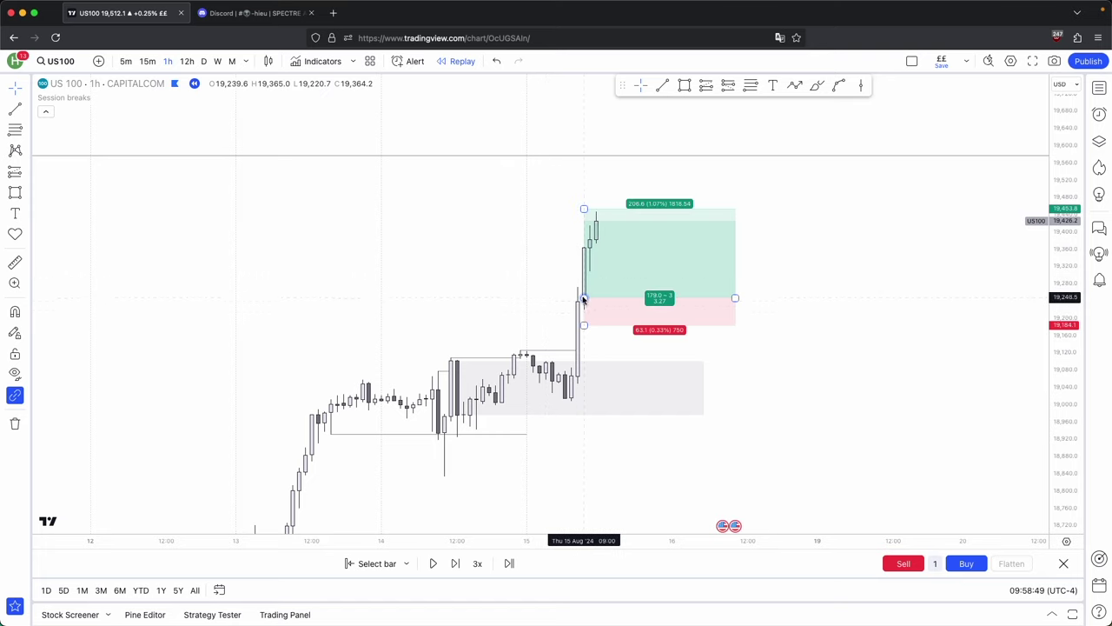
left_click_drag(593, 300, 587, 304)
left_click_drag(578, 212, 582, 247)
left_click(638, 204)
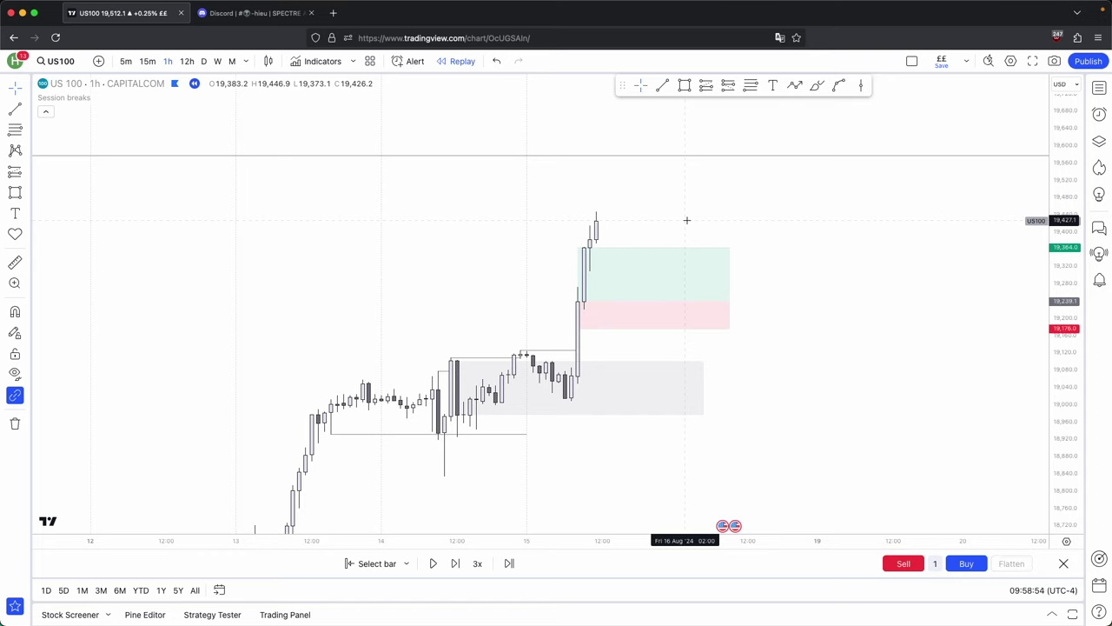
- Move the hourly long position down to the base of the 08:00 breakout candle and back to the 09:00 candle with entry 19,243.1
left_click(580, 297)
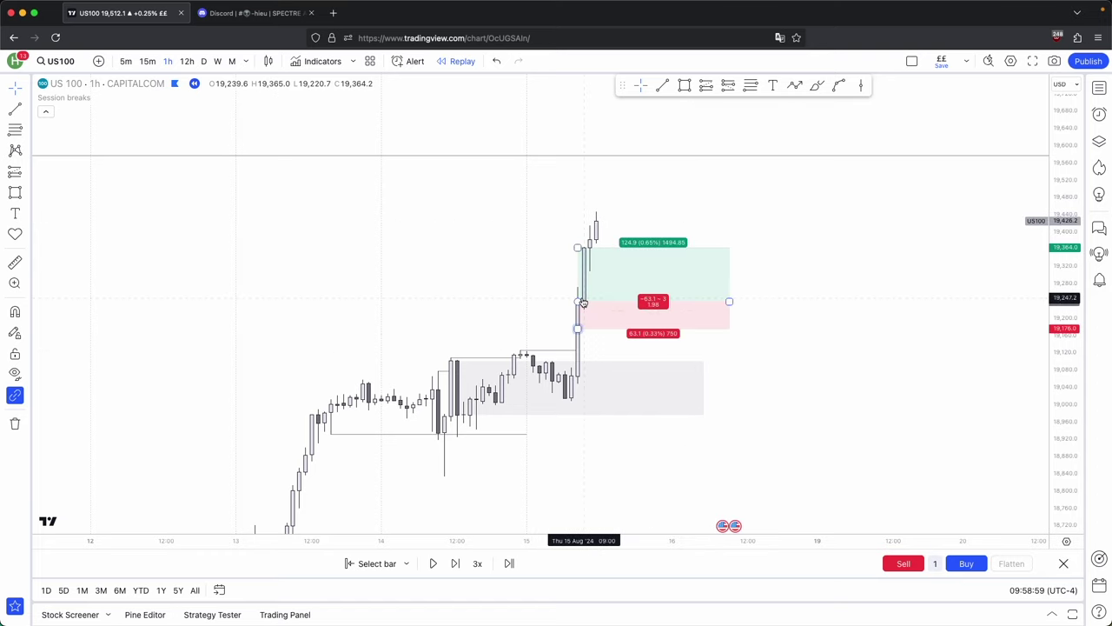
left_click(601, 370)
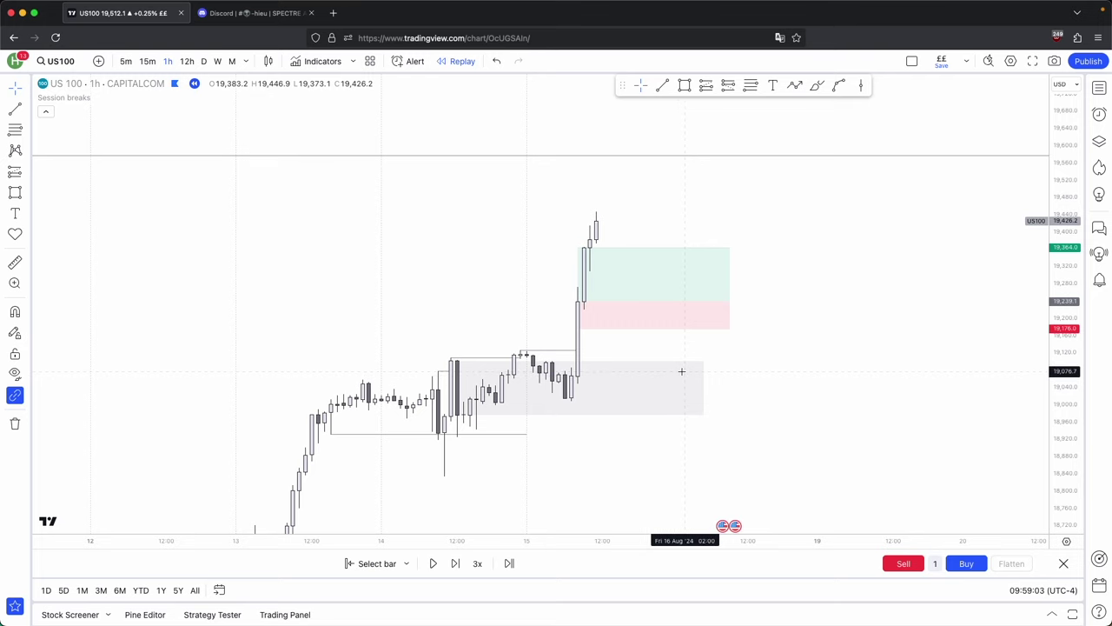
left_click_drag(682, 359, 677, 375)
scroll(452, 257, "down", 3)
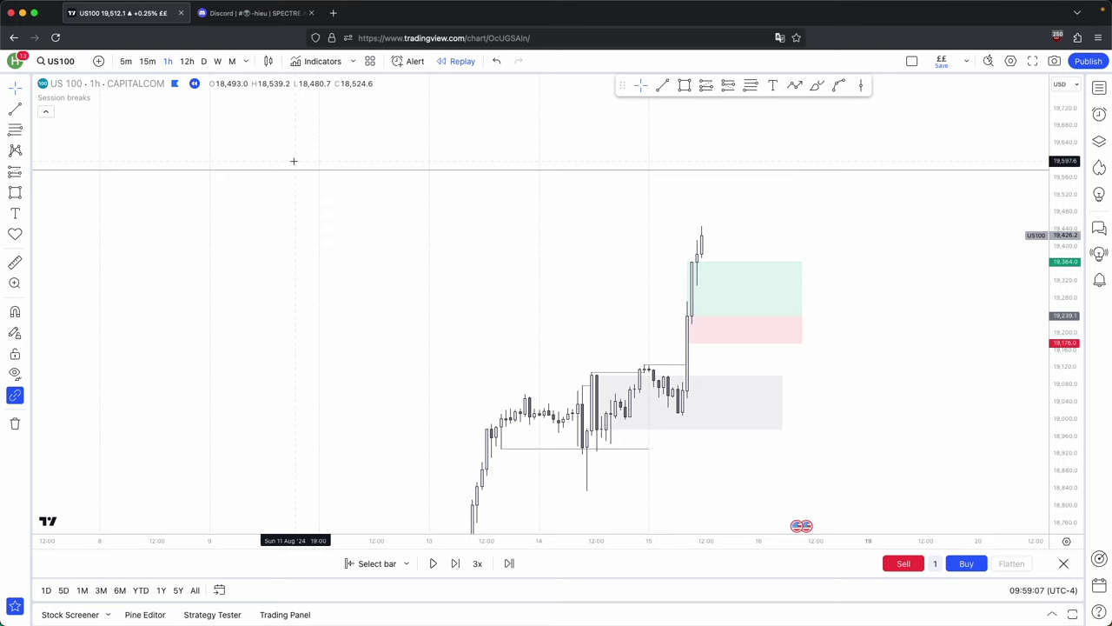
scroll(599, 325, "right", 3)
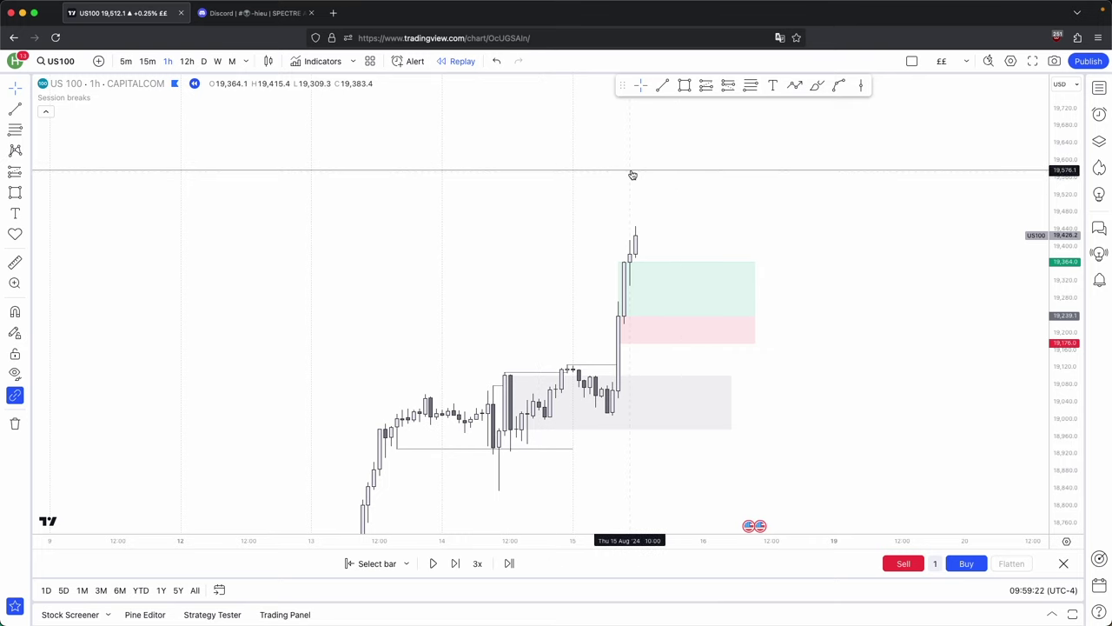
left_click_drag(643, 322, 645, 398)
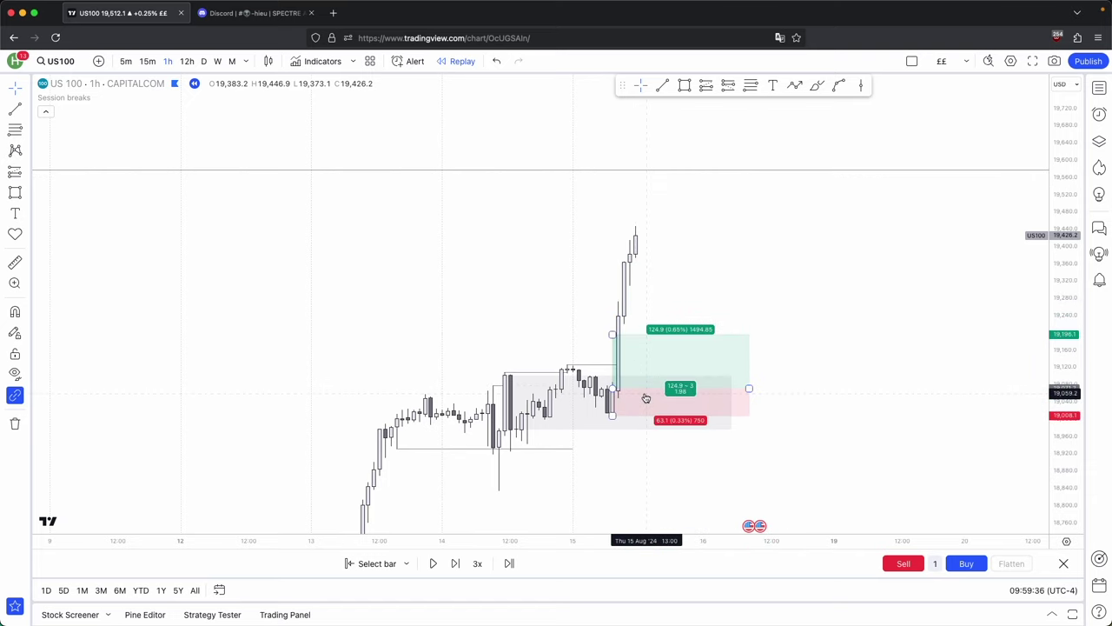
left_click(637, 308)
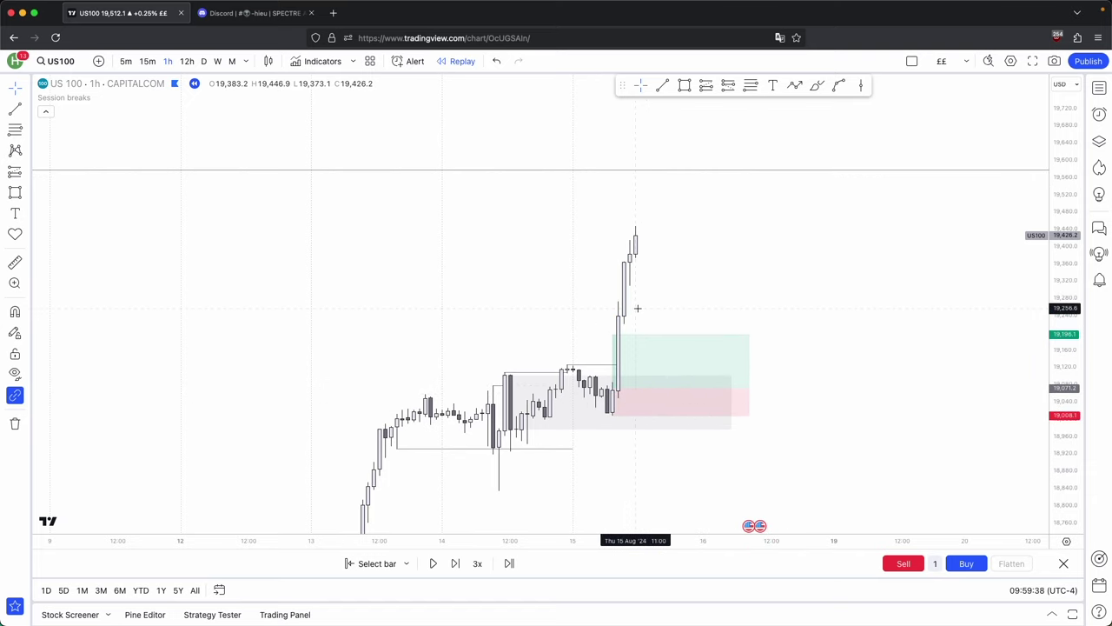
left_click(633, 372)
left_click_drag(634, 387, 678, 312)
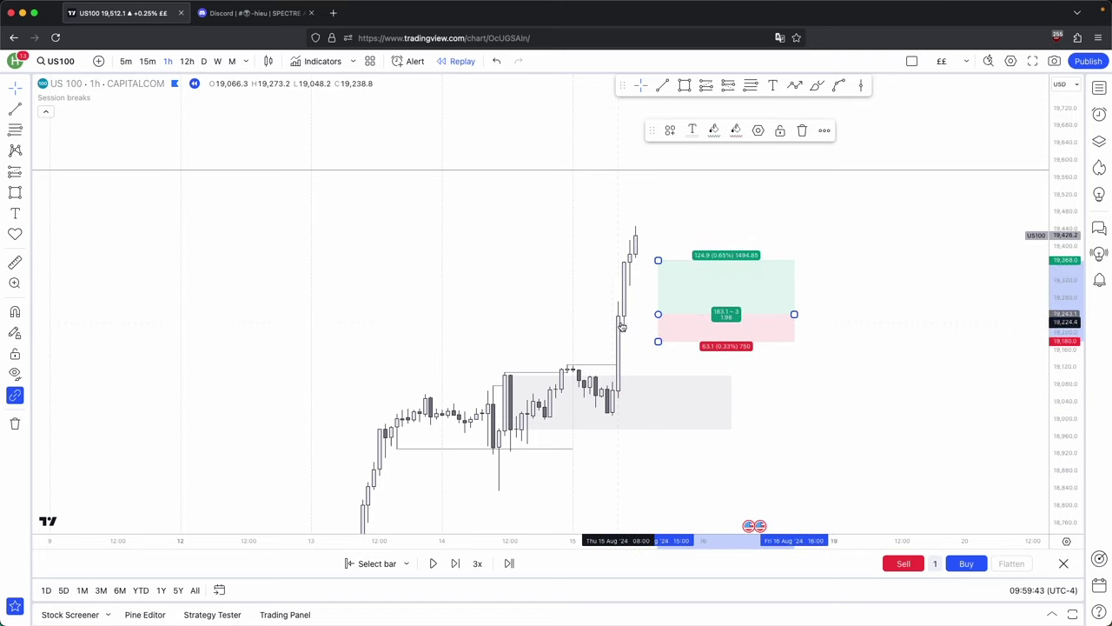
left_click_drag(693, 305, 656, 307)
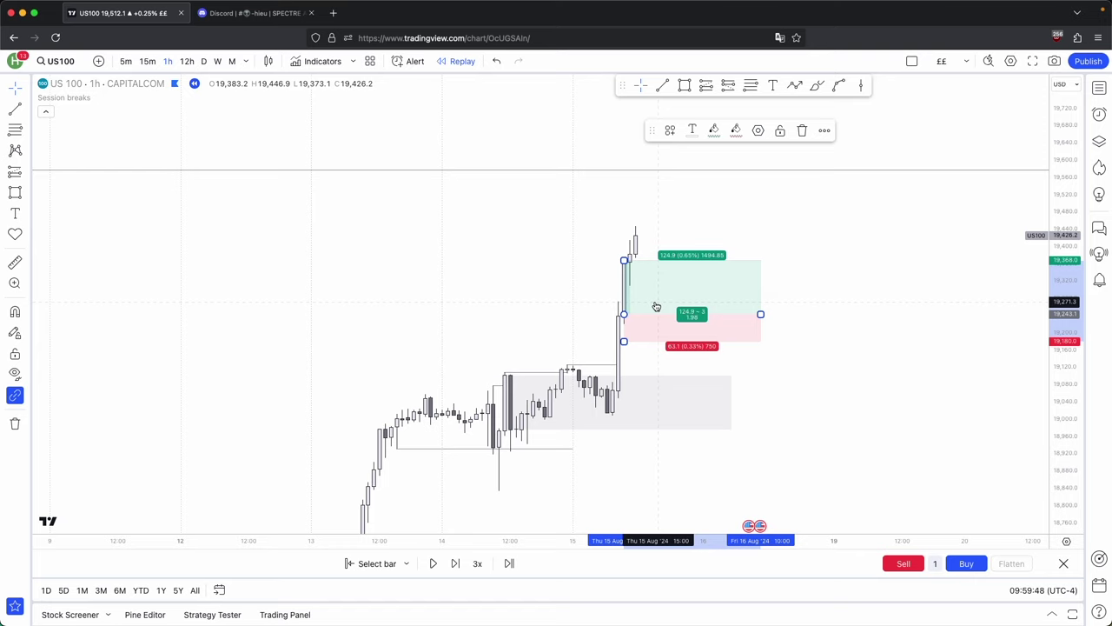
left_click(589, 444)
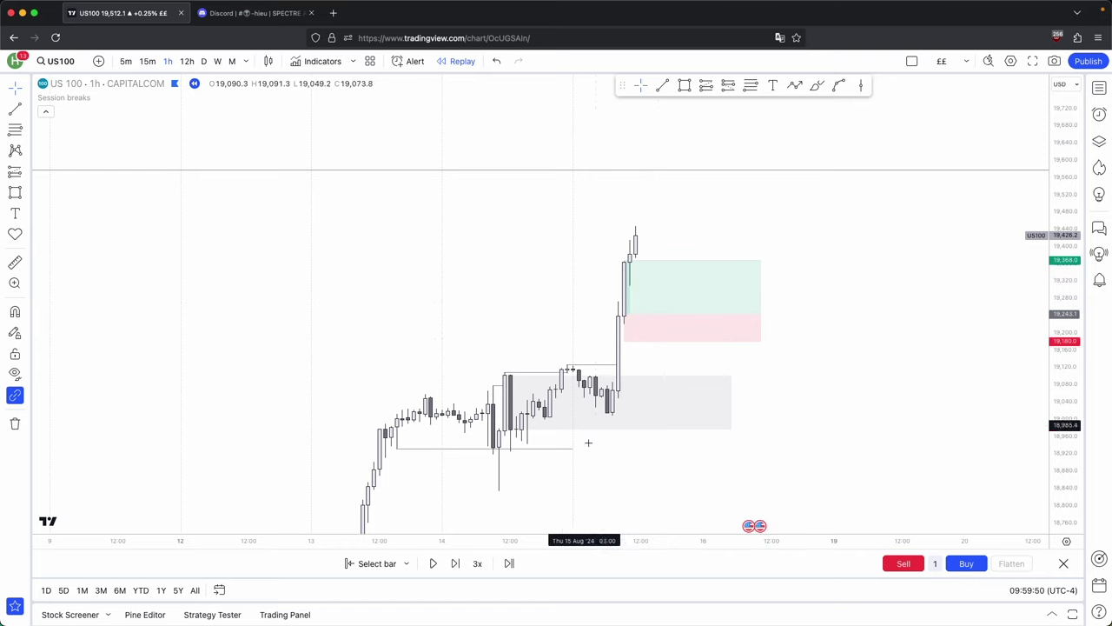
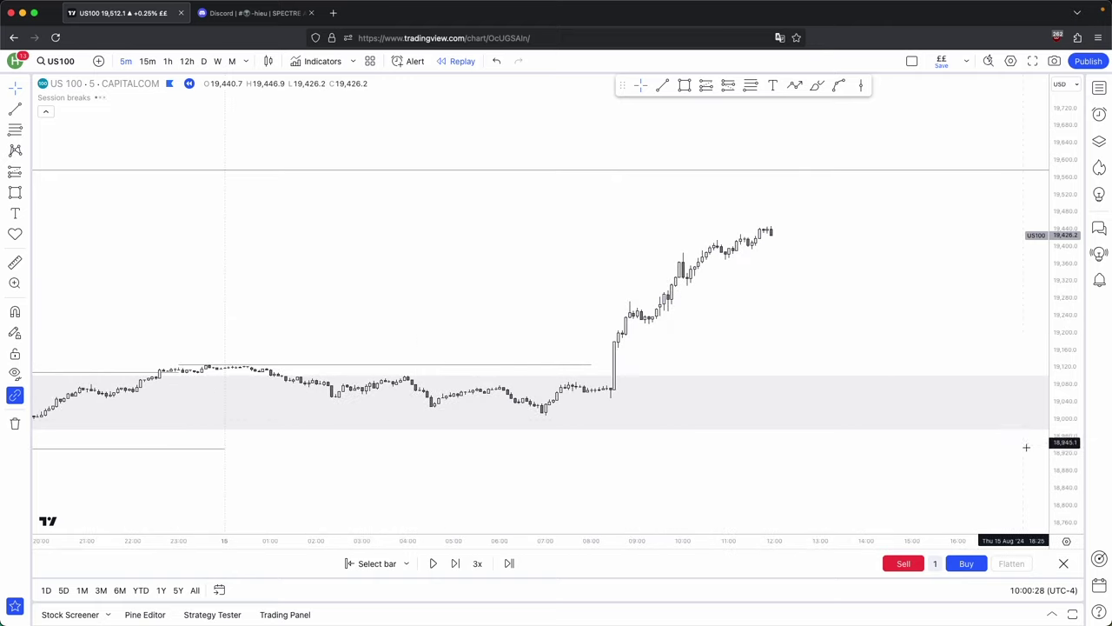
- Unhide the two hidden Long Position drawings on the 5-minute US100 chart
scroll(1000, 371, "up", 1)
left_click_drag(769, 365, 745, 334)
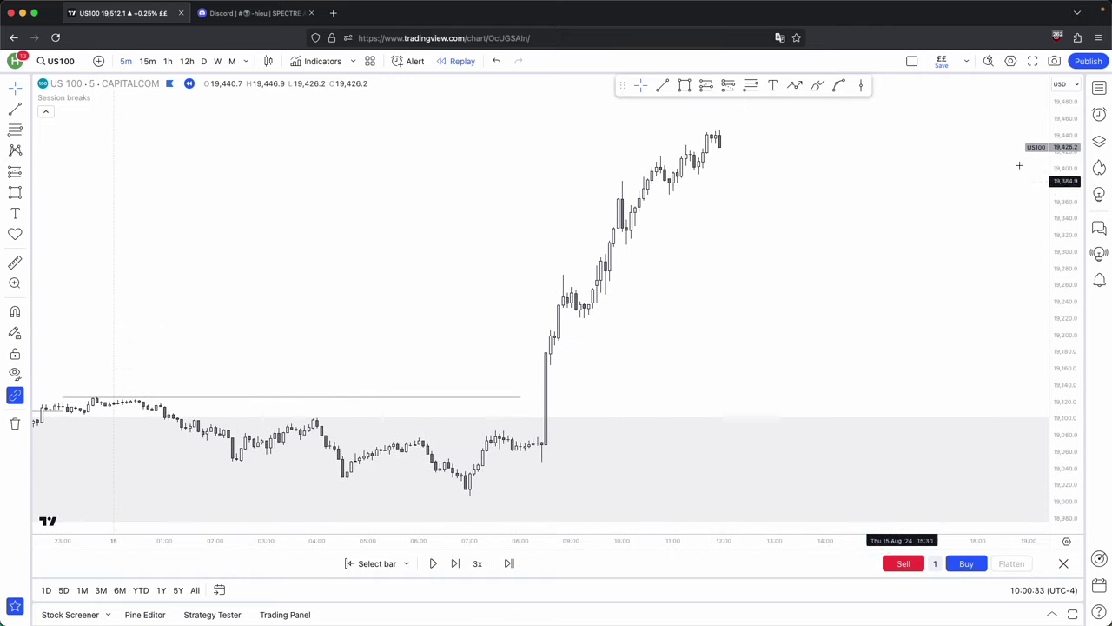
left_click(1100, 144)
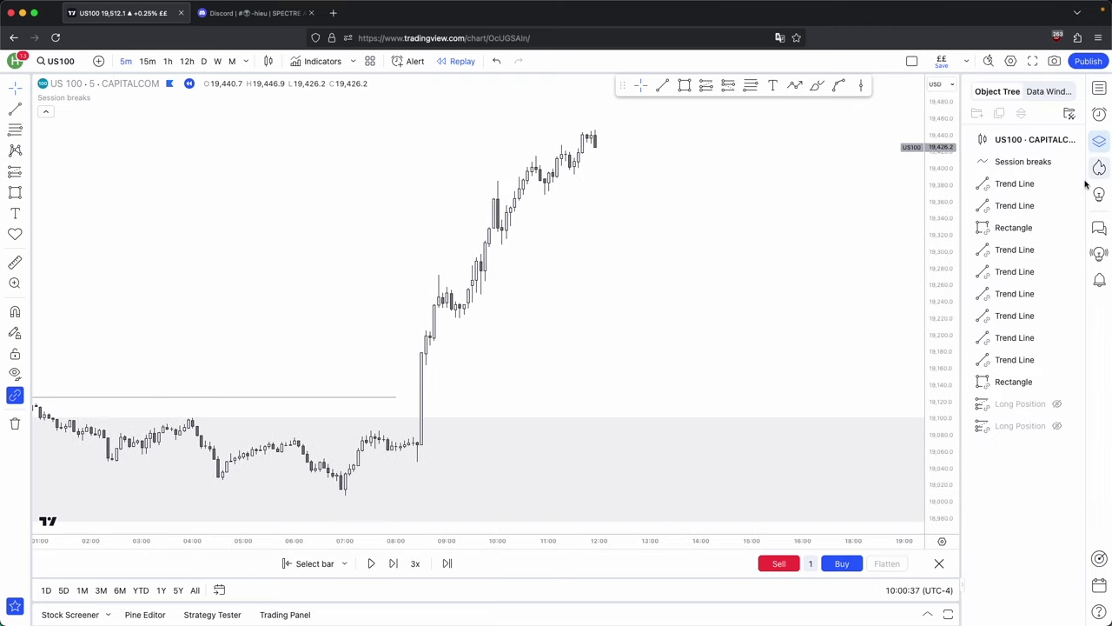
left_click(1056, 404)
left_click(1056, 425)
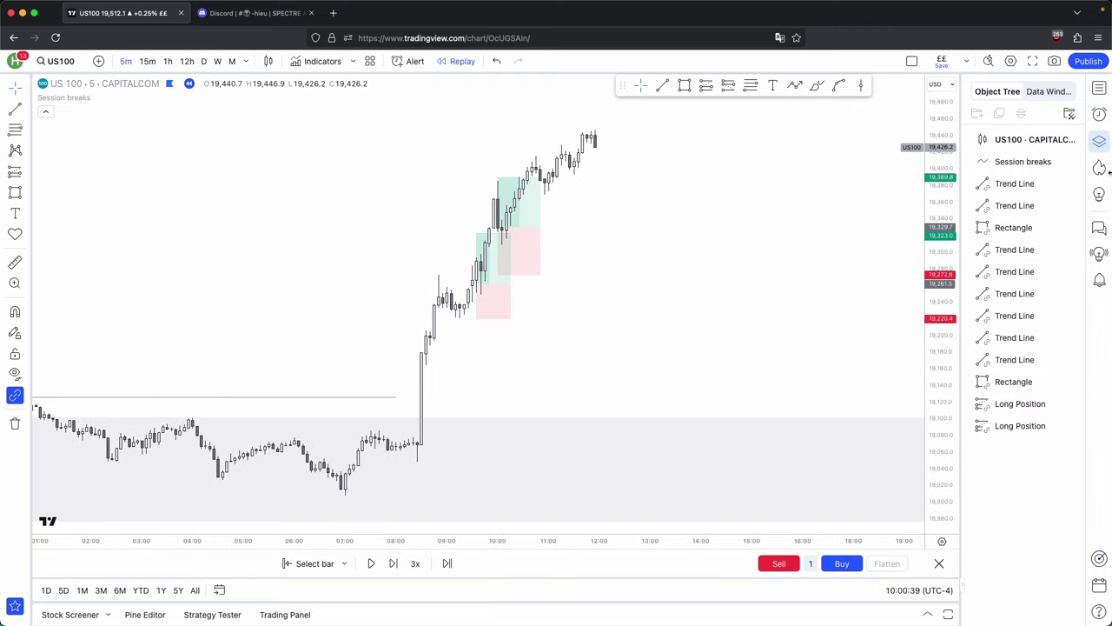
left_click(1101, 141)
left_click(598, 284)
left_click_drag(598, 285, 631, 235)
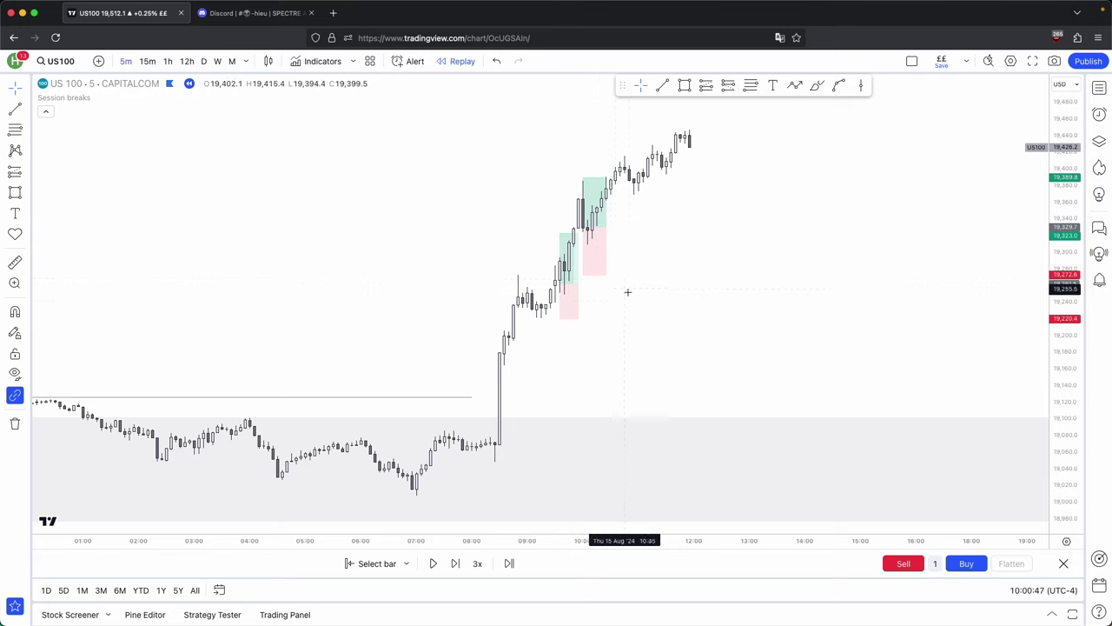
scroll(648, 299, "up", 3)
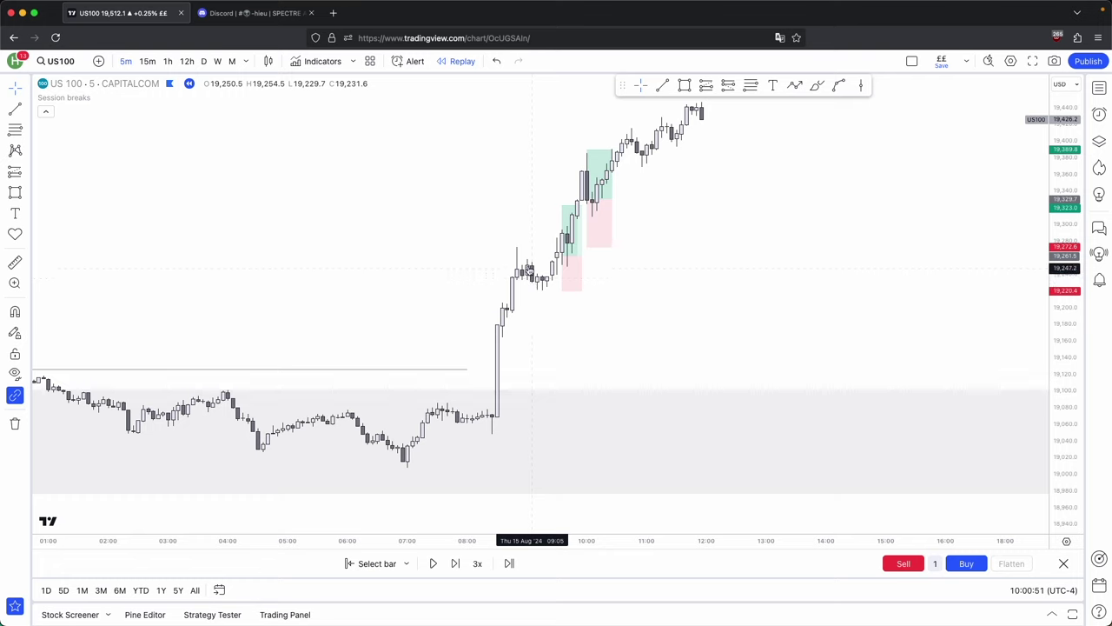
- Check the 08:00 breakout on the 1-hour chart, and shift the lower long position on the 5-minute chart to an entry of 19,260.7
left_click(168, 61)
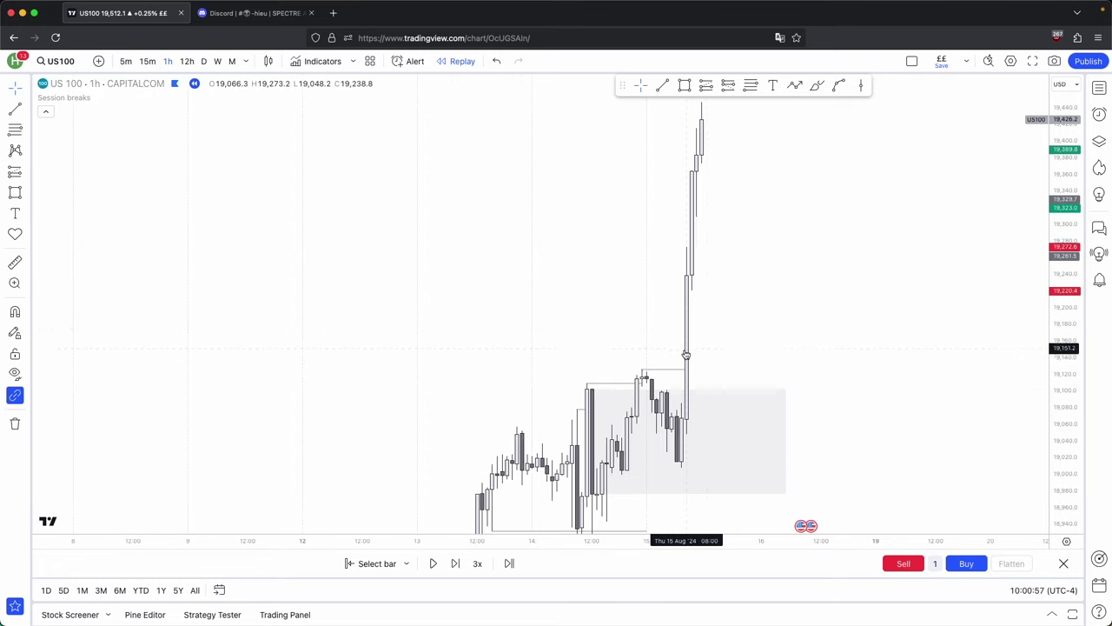
left_click(127, 60)
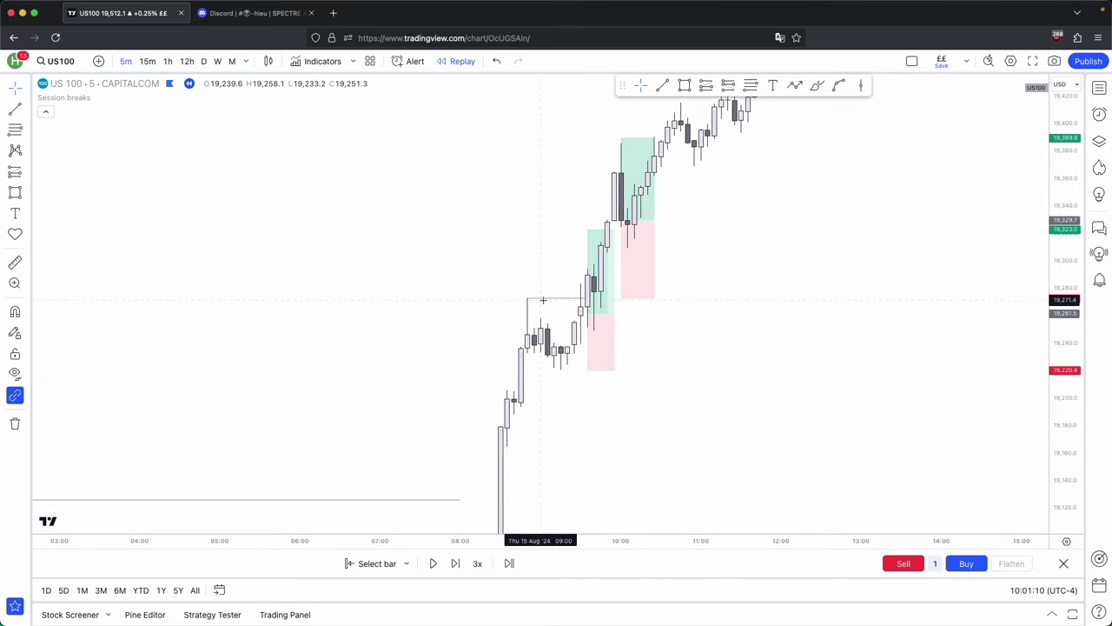
left_click(603, 332)
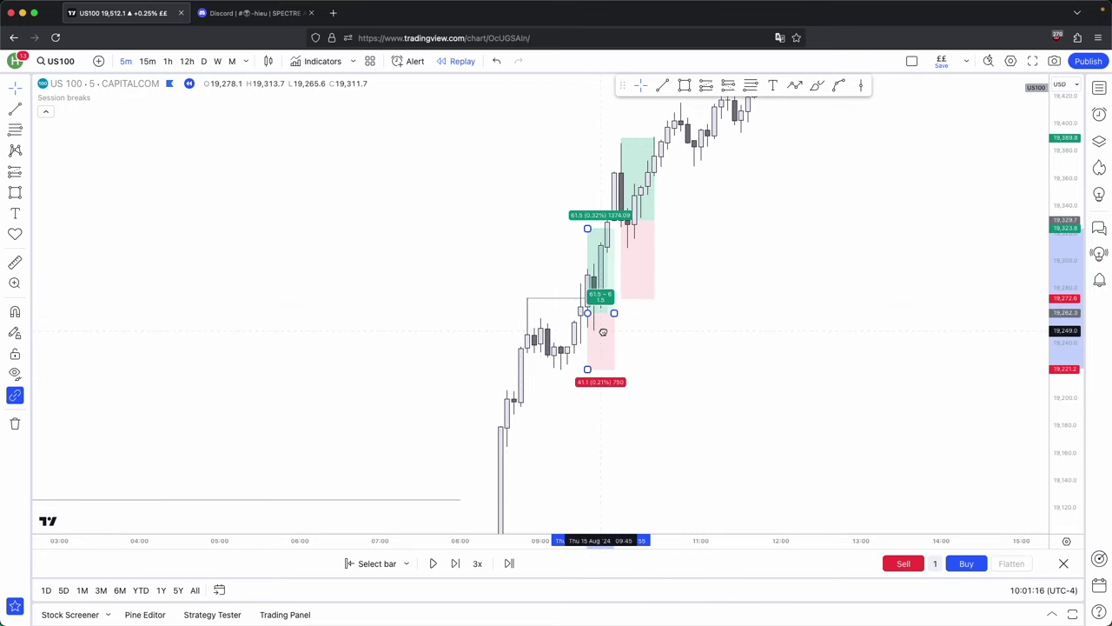
left_click_drag(604, 332, 610, 333)
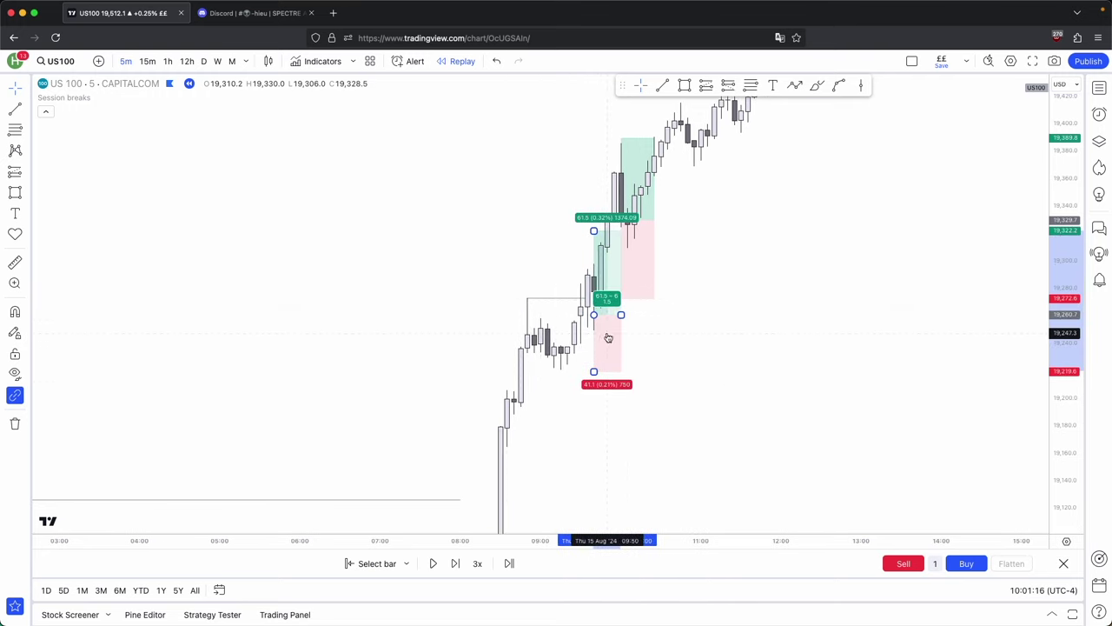
left_click(685, 85)
left_click(547, 328, "super")
left_click(547, 354, "super")
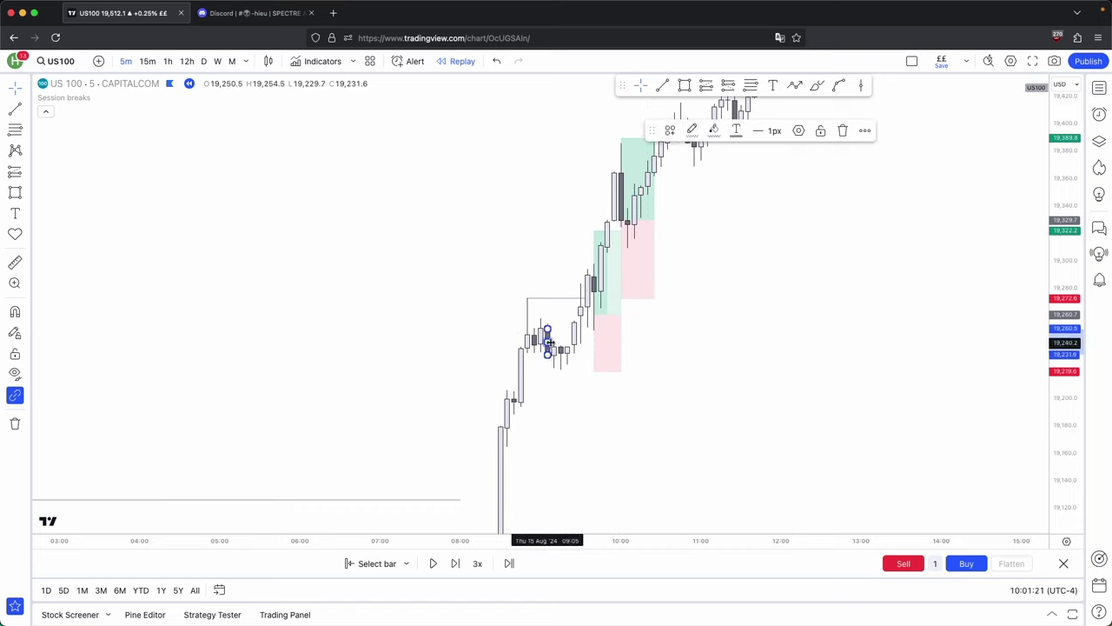
left_click_drag(548, 341, 653, 342)
left_click(720, 328)
left_click(647, 343)
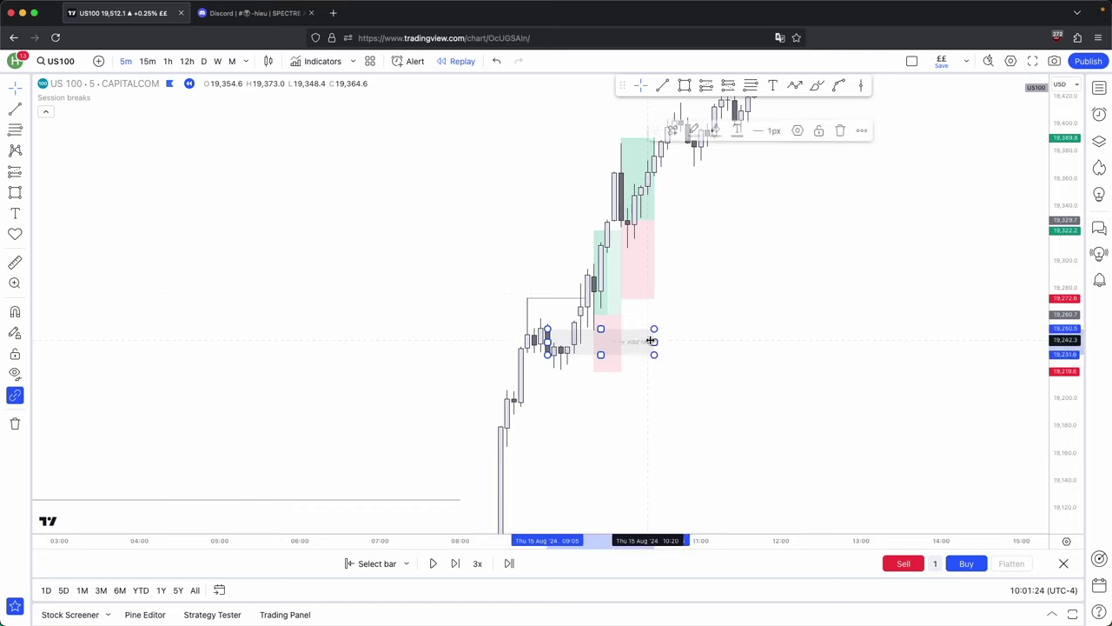
left_click(843, 131)
- Draw a thin rectangle just below the lower long position's entry, starting near 09:25 and extending to about 10:20
left_click(684, 85)
left_click(574, 322, "super")
left_click(581, 317, "super")
left_click_drag(585, 318, 648, 318)
left_click(703, 363)
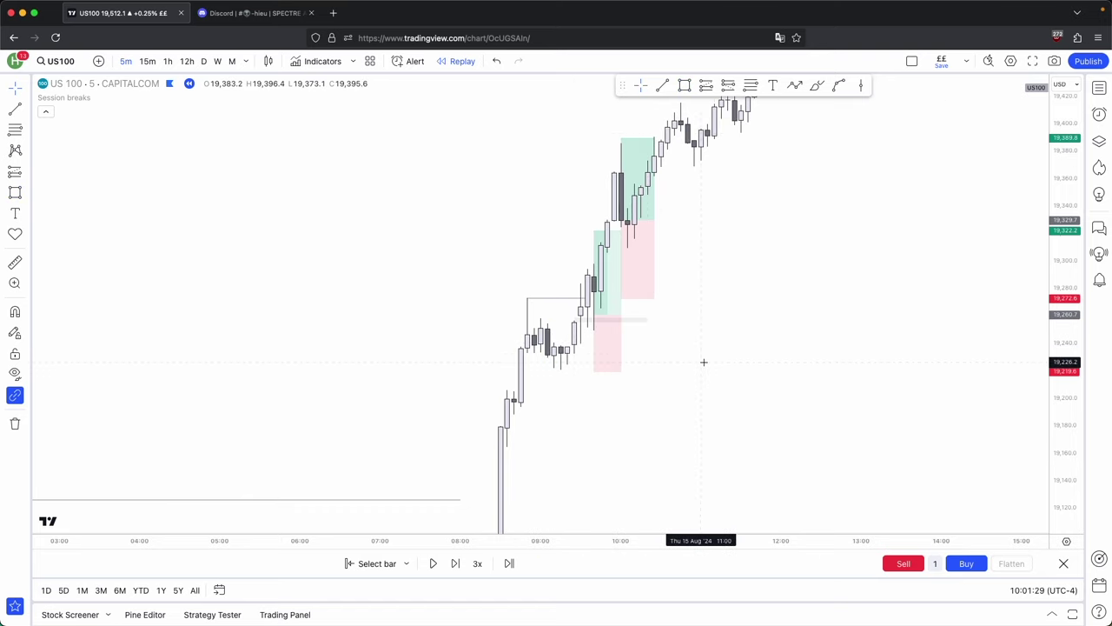
scroll(695, 358, "up", 1)
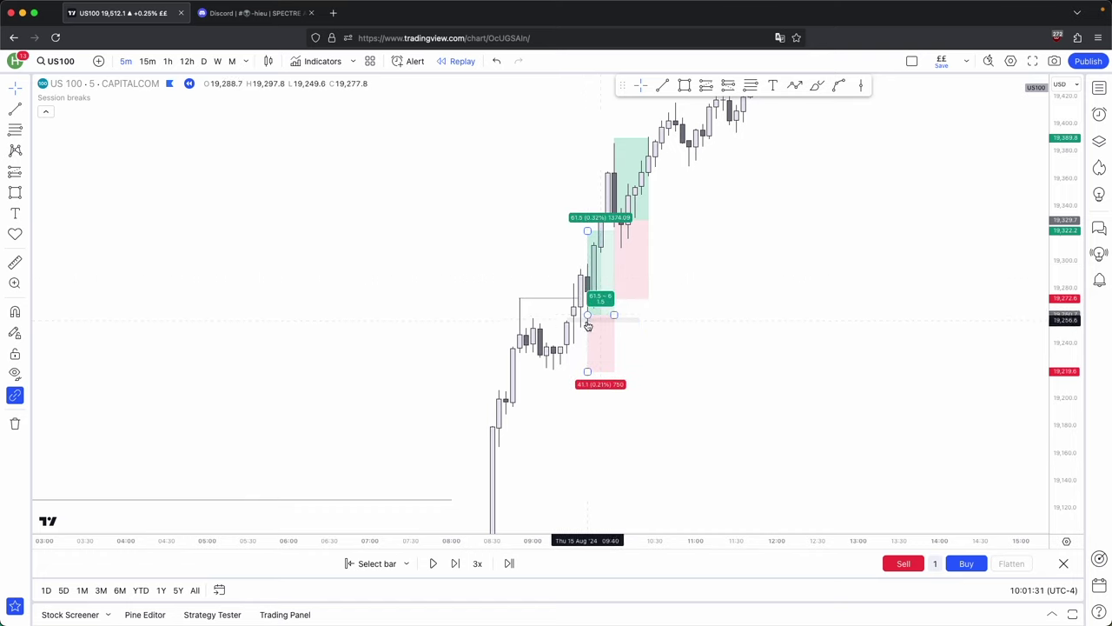
left_click(640, 345)
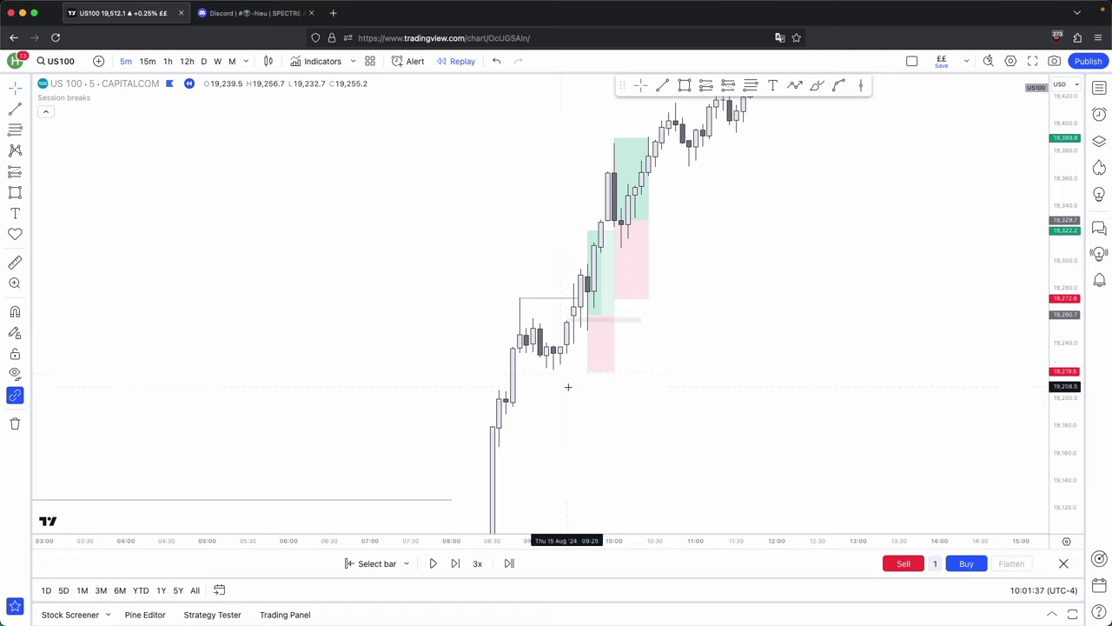
left_click_drag(568, 387, 616, 300)
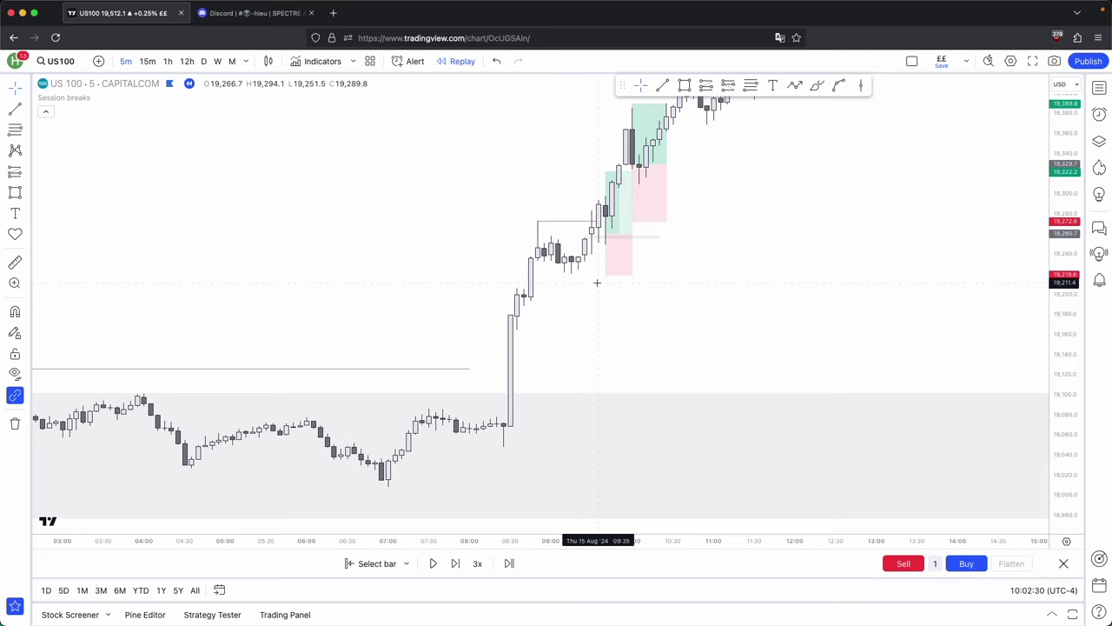
left_click_drag(597, 288, 596, 293)
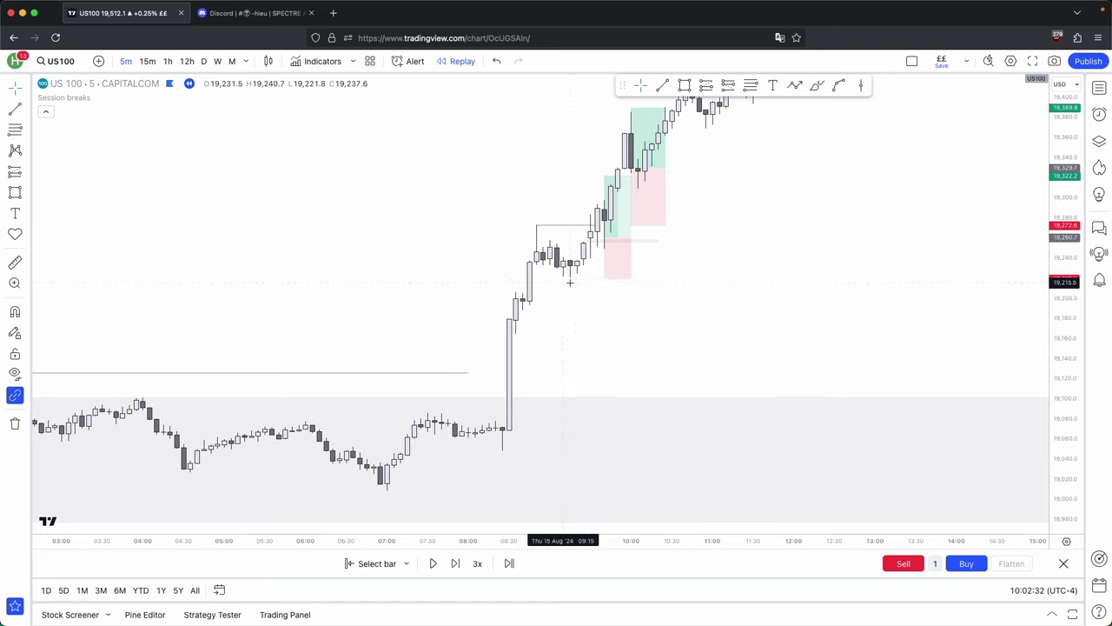
- Try extending the lower long position's stop on the 5-minute chart down to 19,048.2
left_click(604, 237)
mouse_move(604, 278)
left_mouse_down()
mouse_move(600, 515)
mouse_move(584, 444)
left_mouse_up()
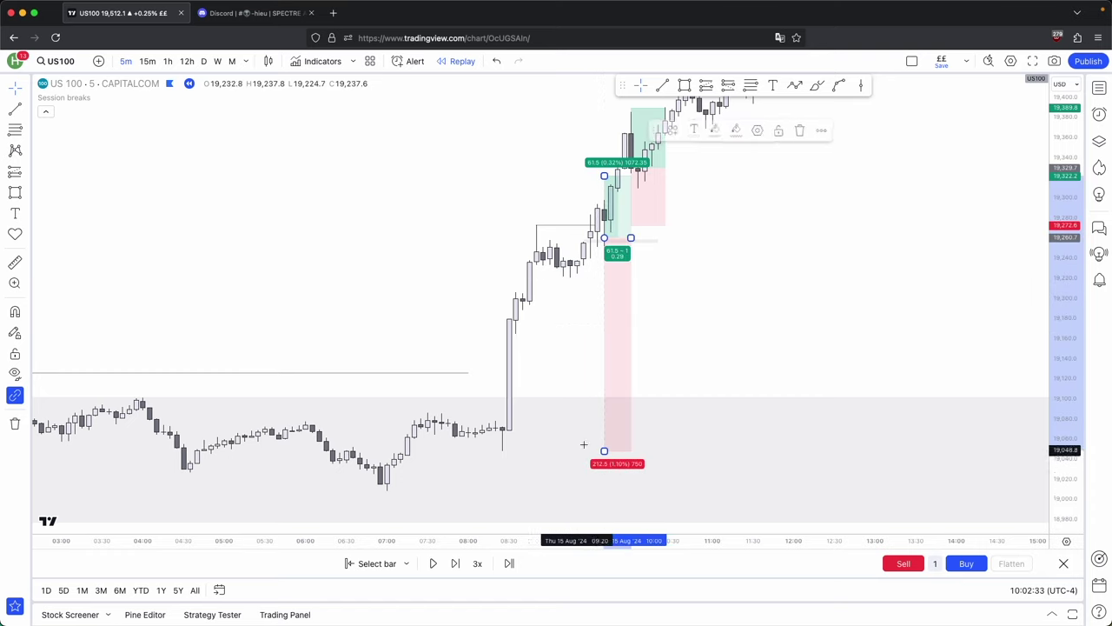
left_click(584, 444)
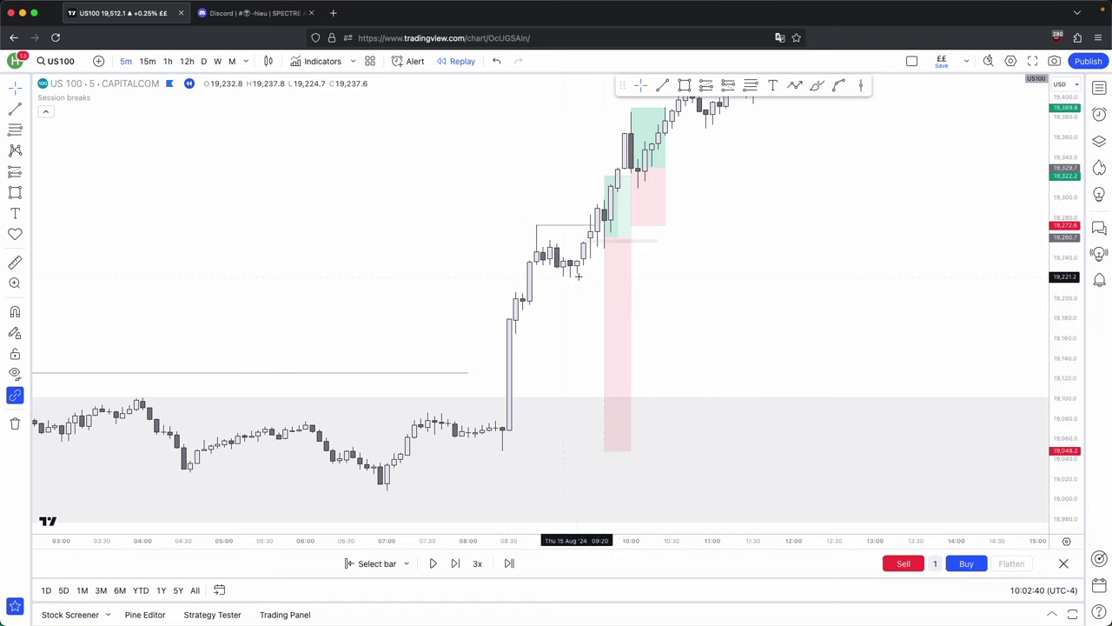
left_click(624, 390)
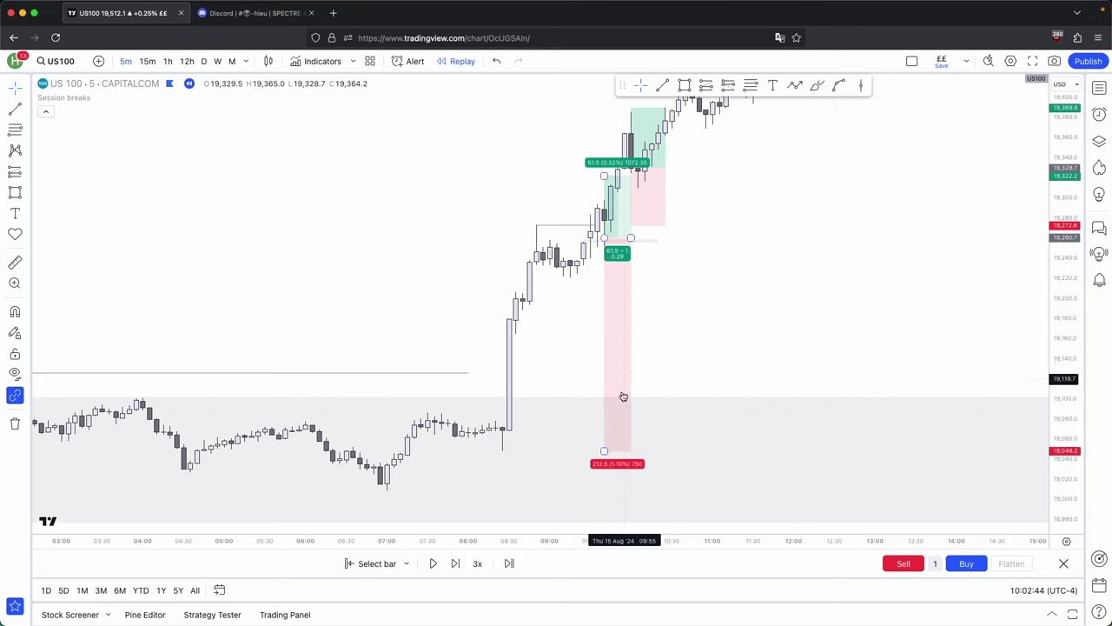
- Set the lower long position's stop to 19,223.0 and shorten the position to end at about 09:55
left_click_drag(605, 450, 572, 276)
left_click_drag(596, 310, 595, 334)
left_click(603, 302)
left_click(668, 298)
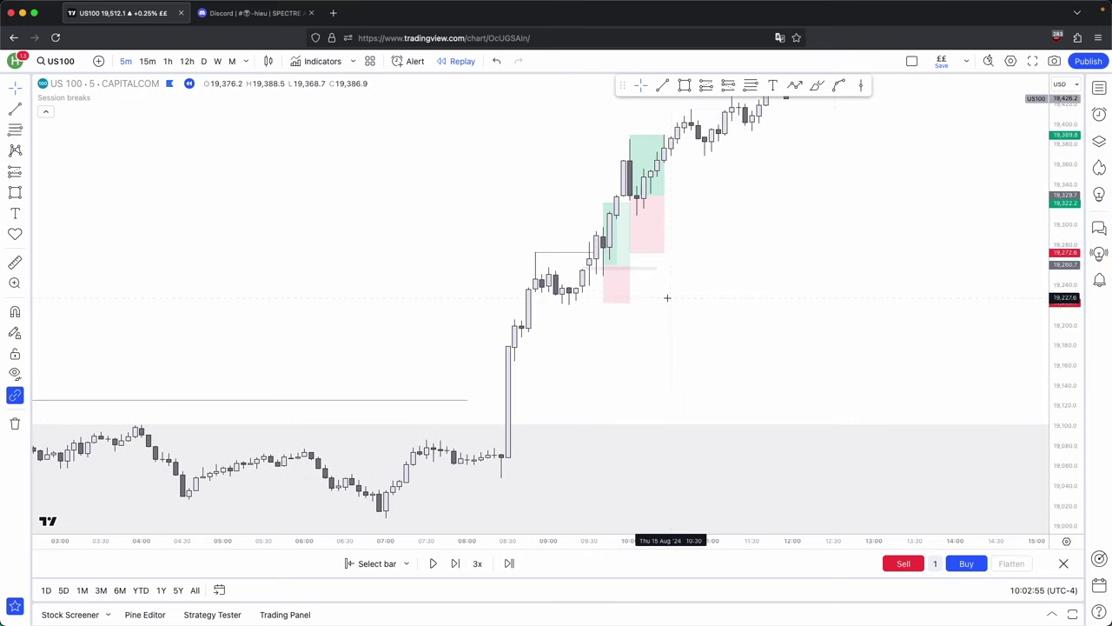
left_click_drag(668, 298, 657, 307)
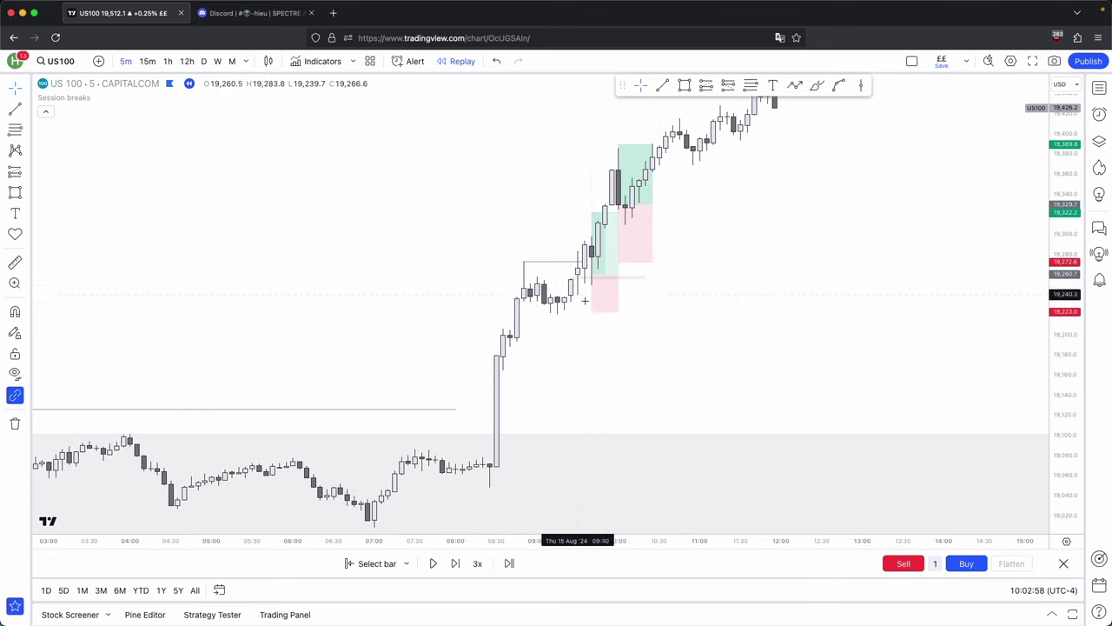
left_click(612, 246)
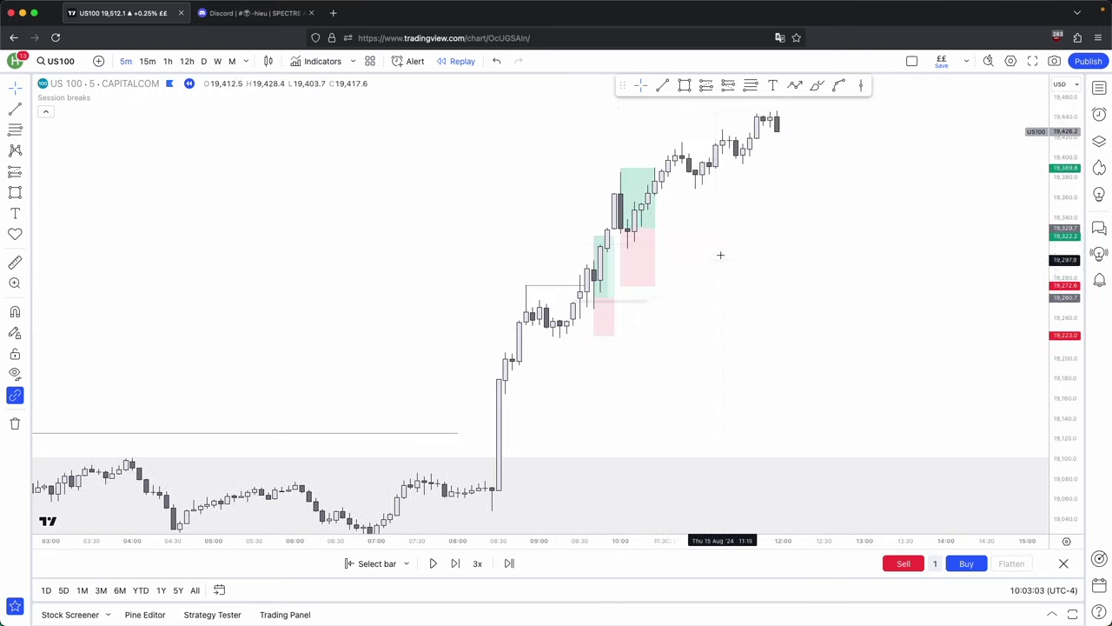
- Check the latest rally candles on the 1-hour chart, and delete the lower long position from the 5-minute chart
left_click_drag(692, 247, 659, 256)
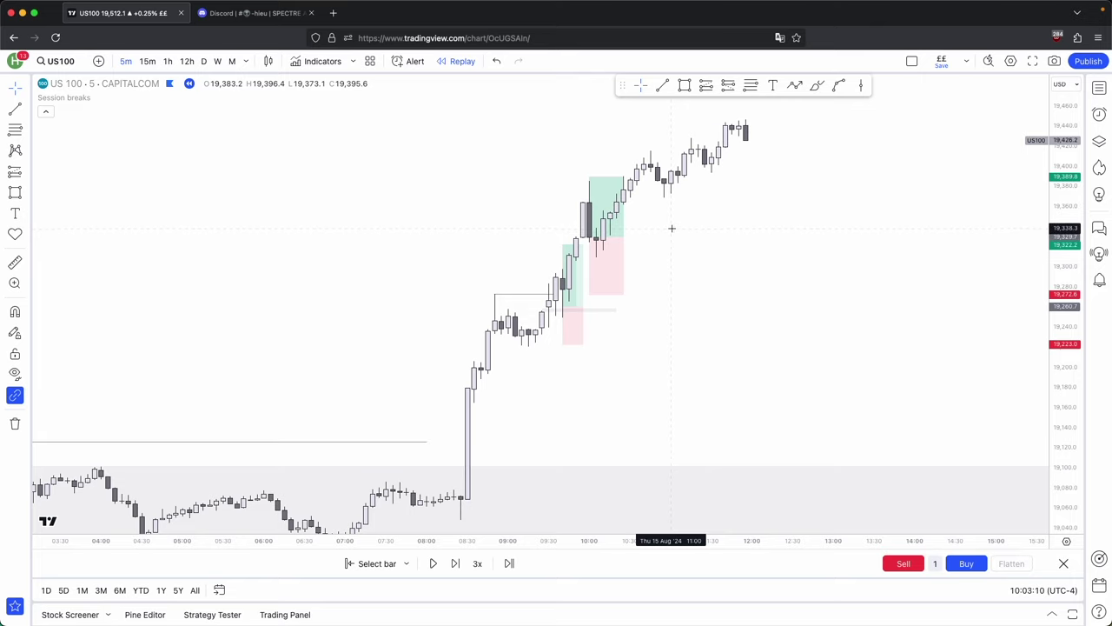
left_click(168, 61)
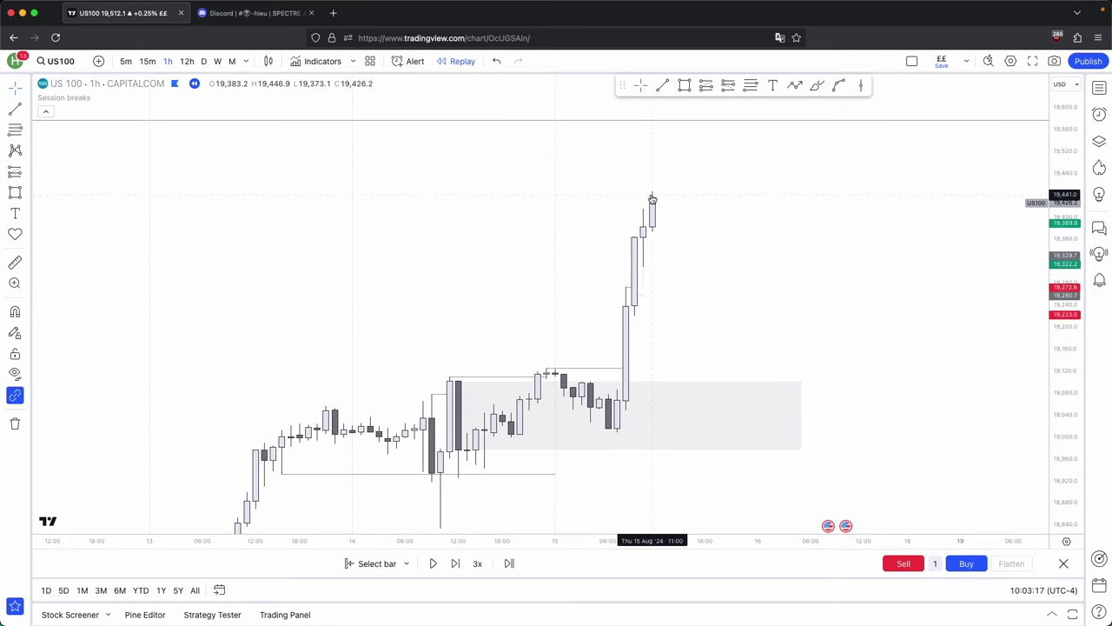
left_click(126, 61)
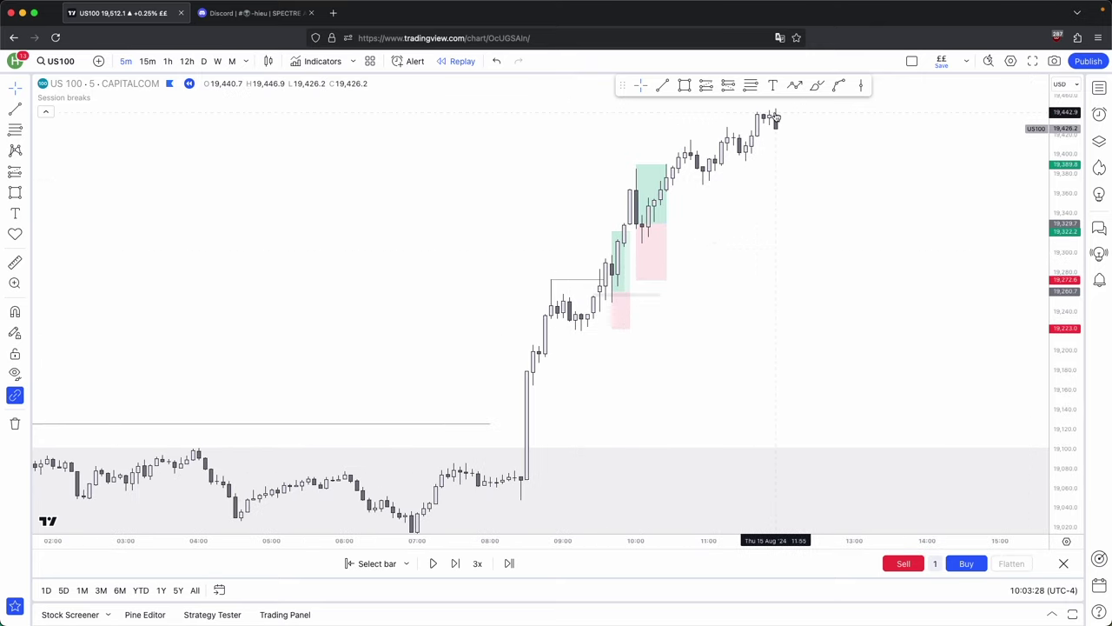
scroll(812, 225, "up", 2)
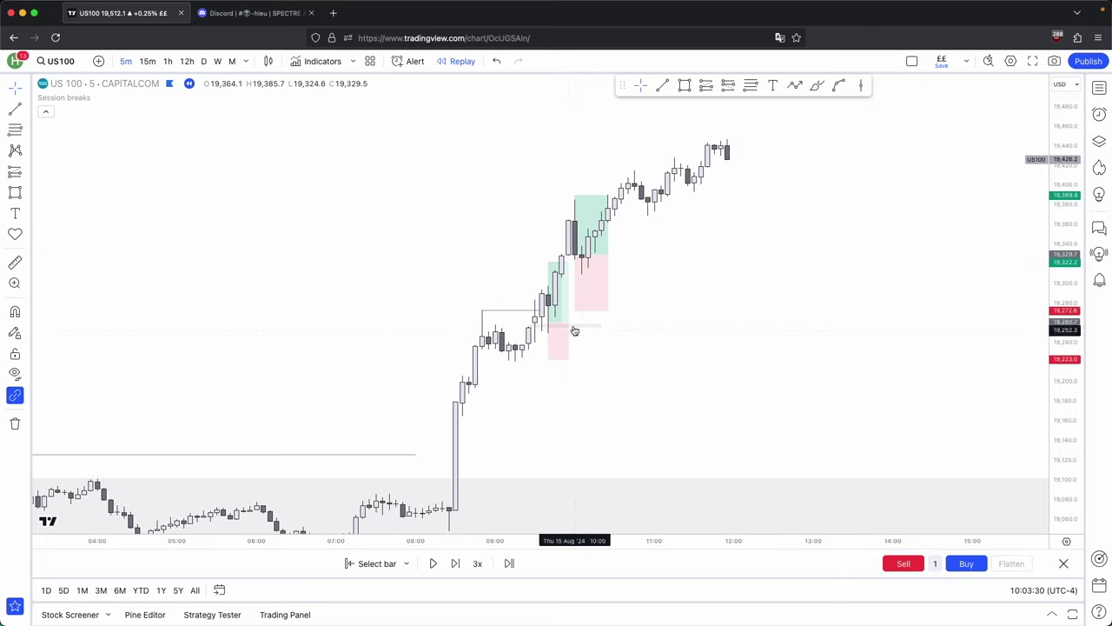
left_click(549, 322)
left_click(804, 131)
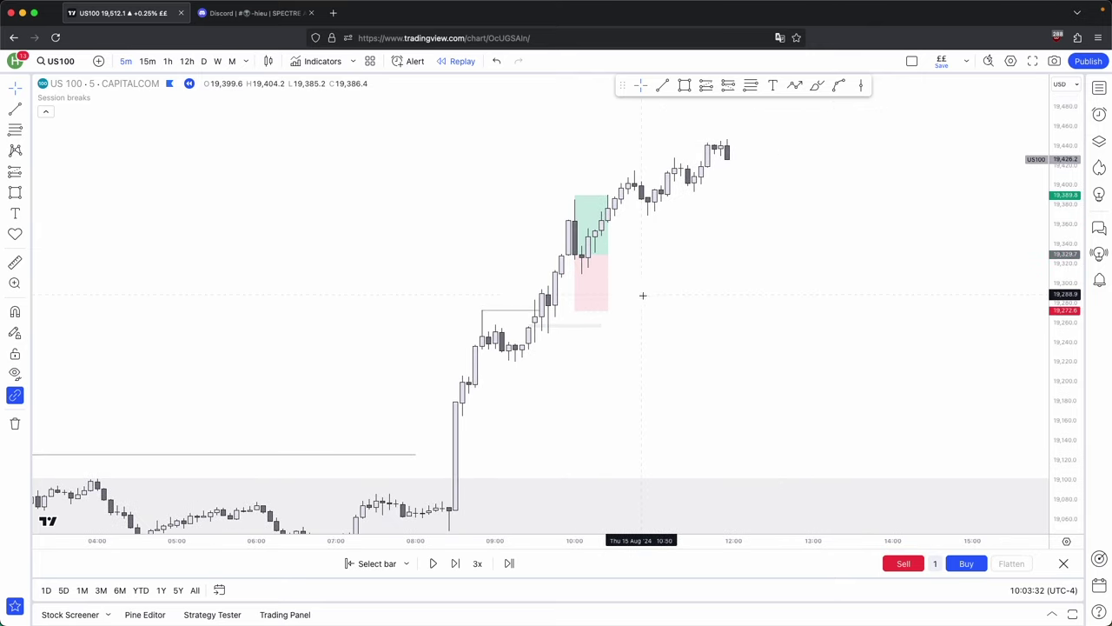
- Draw a rectangle just below the remaining long position's entry, from the 09:45 candle's high at 19,313.7 and extending to about 10:50
scroll(641, 293, "left", 3)
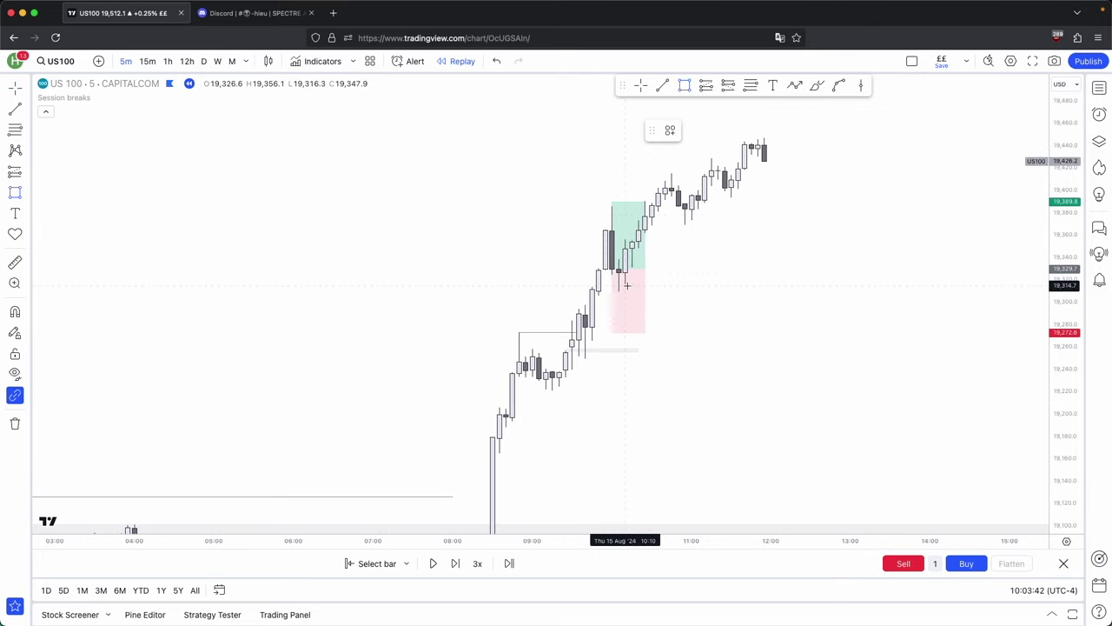
scroll(626, 285, "up", 1)
key("super")
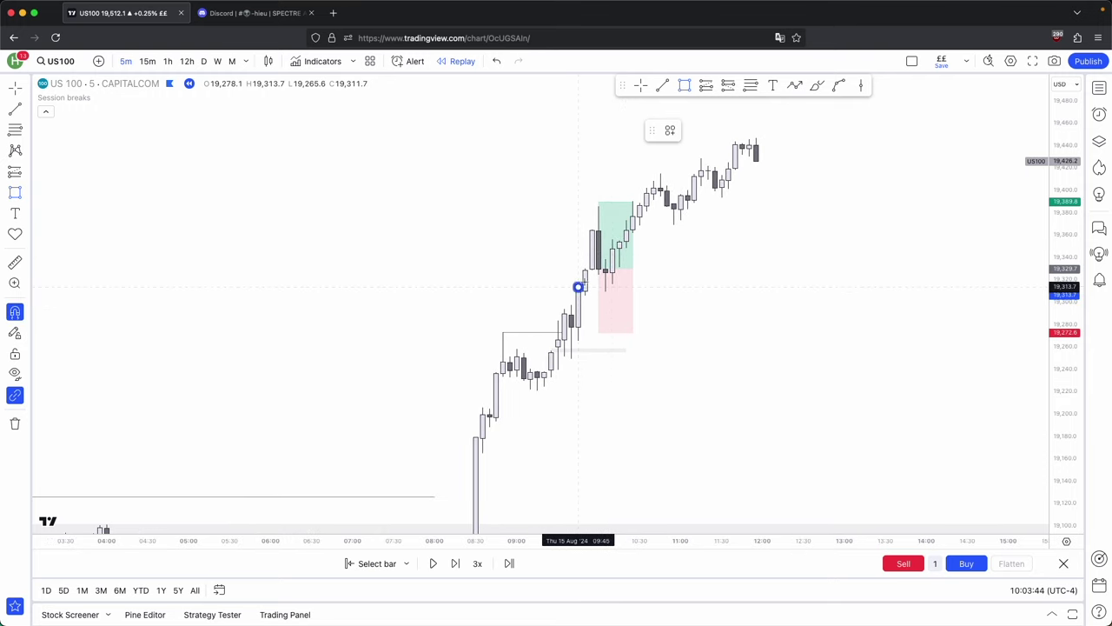
left_click(592, 272)
left_click_drag(593, 279, 668, 280)
left_click(742, 311)
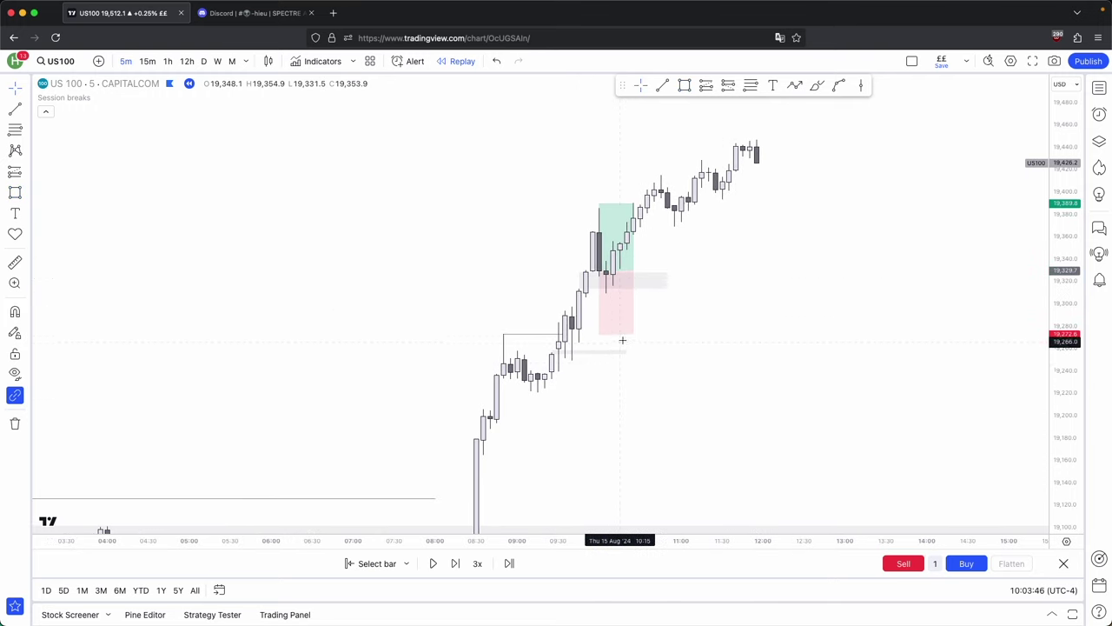
- Draw a horizontal line from the bottom of the 09:40 candle's body across the long position to about 11:10
left_click(663, 85)
left_click(572, 328)
left_click(695, 327)
left_click(785, 328)
- Try the remaining long position's stop at 19,249.4, and set it to 19,275.3, just below the new line
left_click_drag(599, 334, 591, 360)
key("super+z")
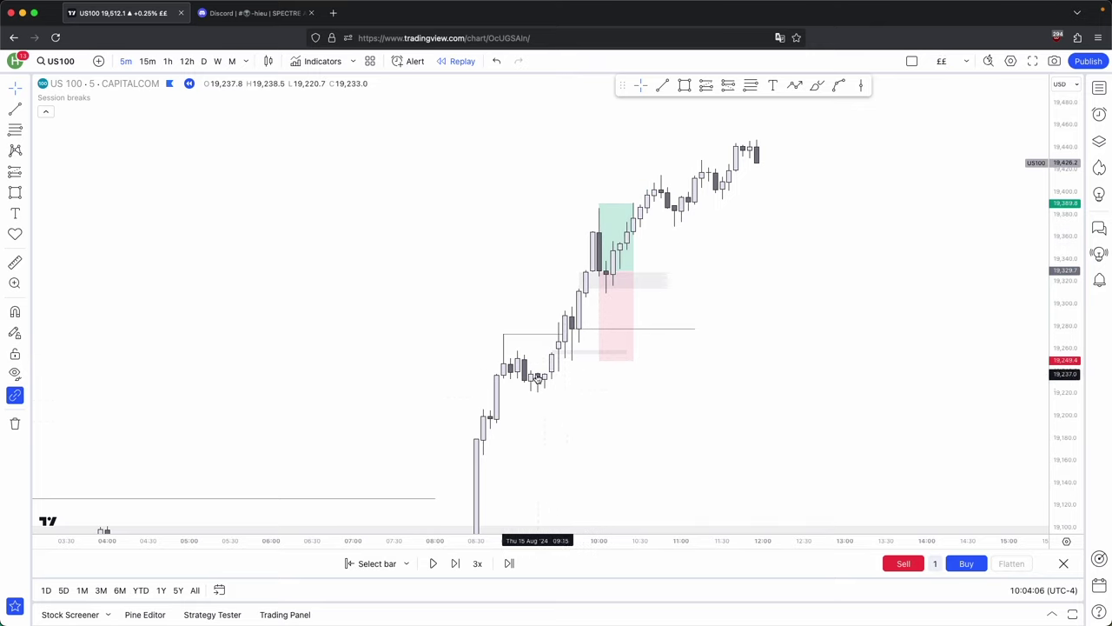
left_click_drag(599, 360, 599, 329)
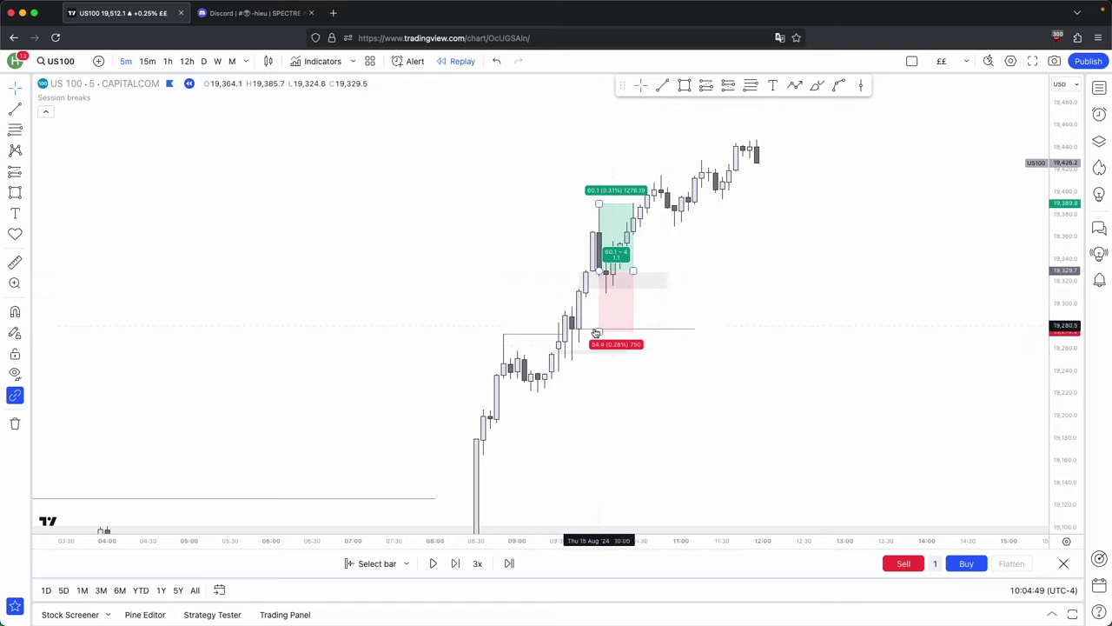
- Review the 5-minute entry structure, and examine the 1-hour chart for price's position relative to the buyside liquidity line
left_click(799, 87)
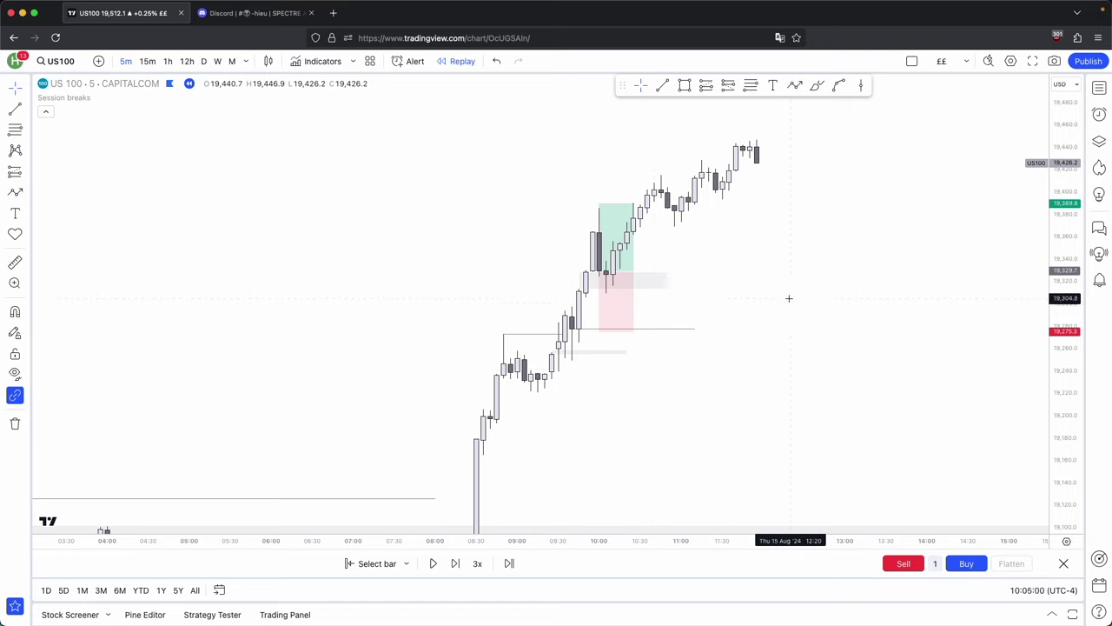
scroll(789, 298, "up", 1)
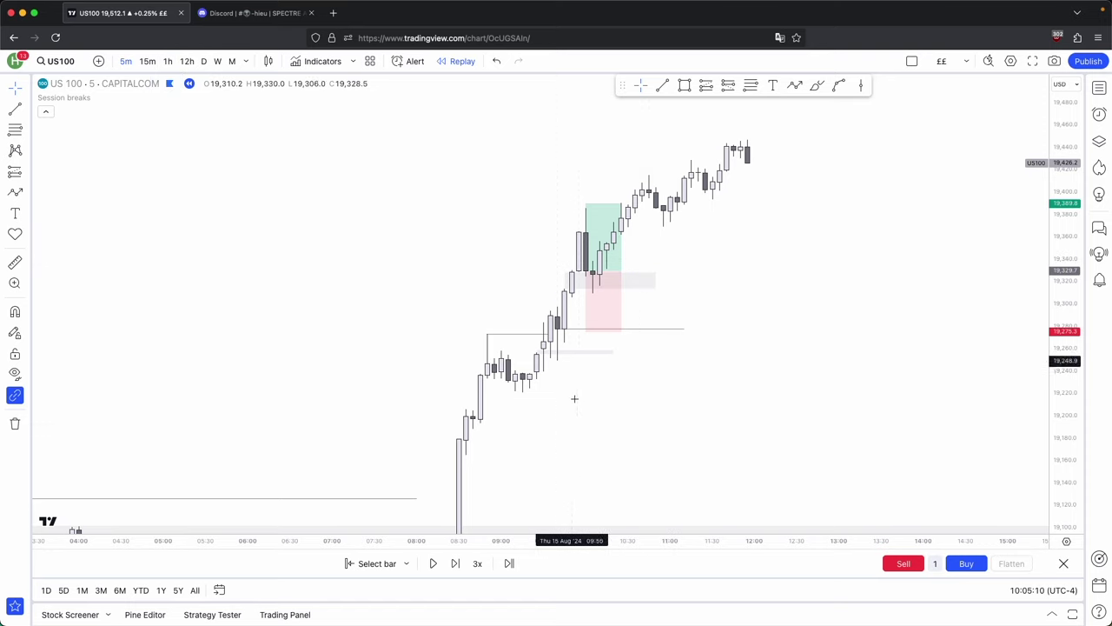
left_click_drag(678, 405, 658, 423)
left_click(575, 291)
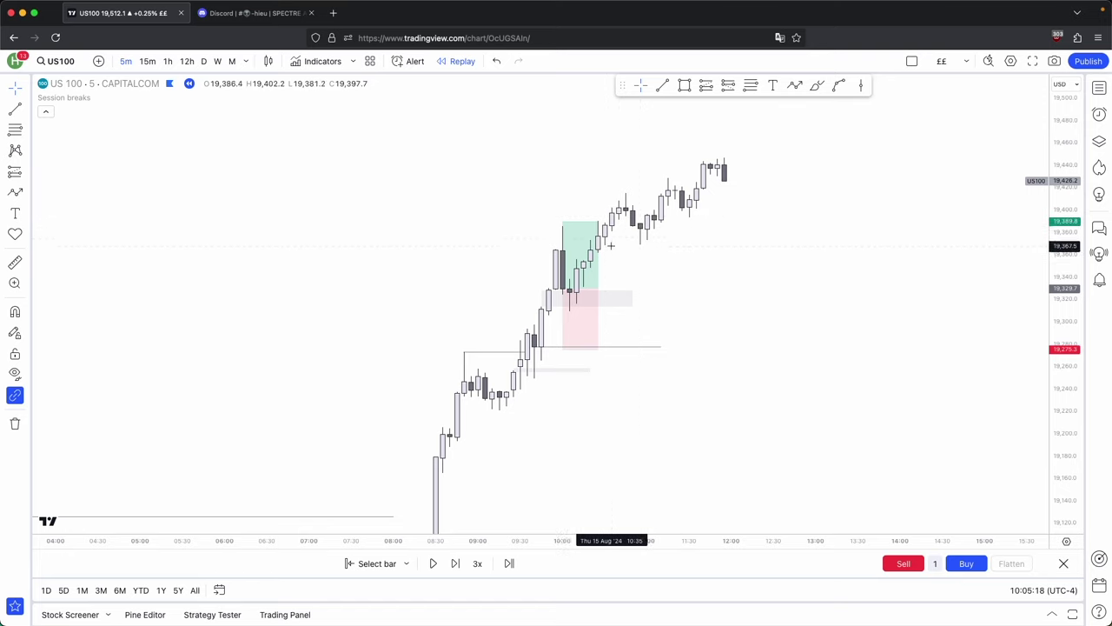
left_click_drag(787, 134, 787, 152)
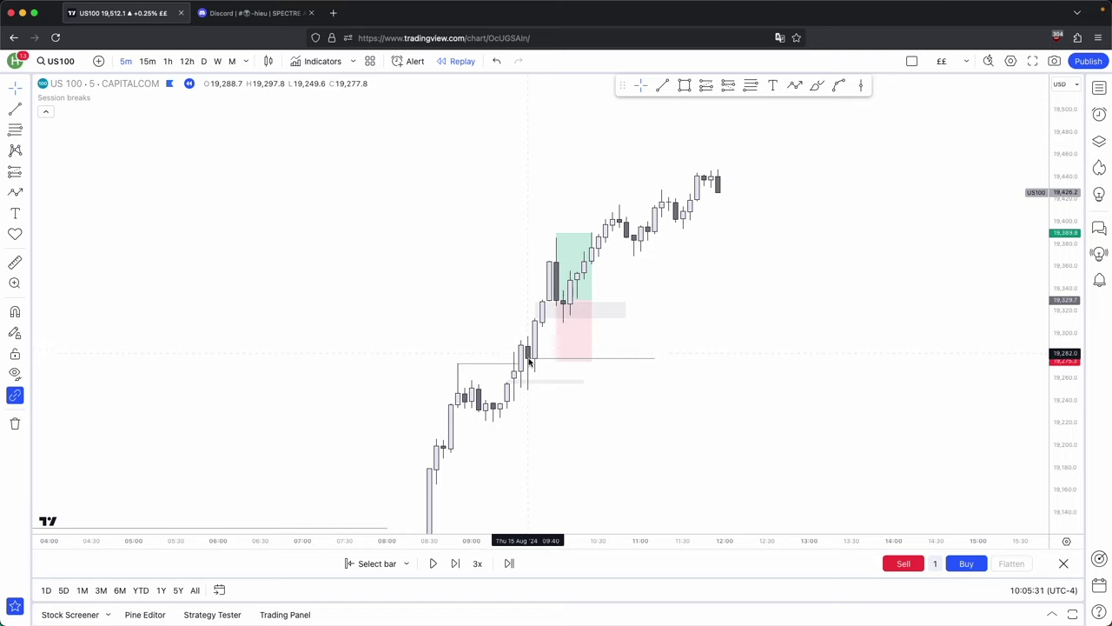
left_click_drag(492, 319, 488, 336)
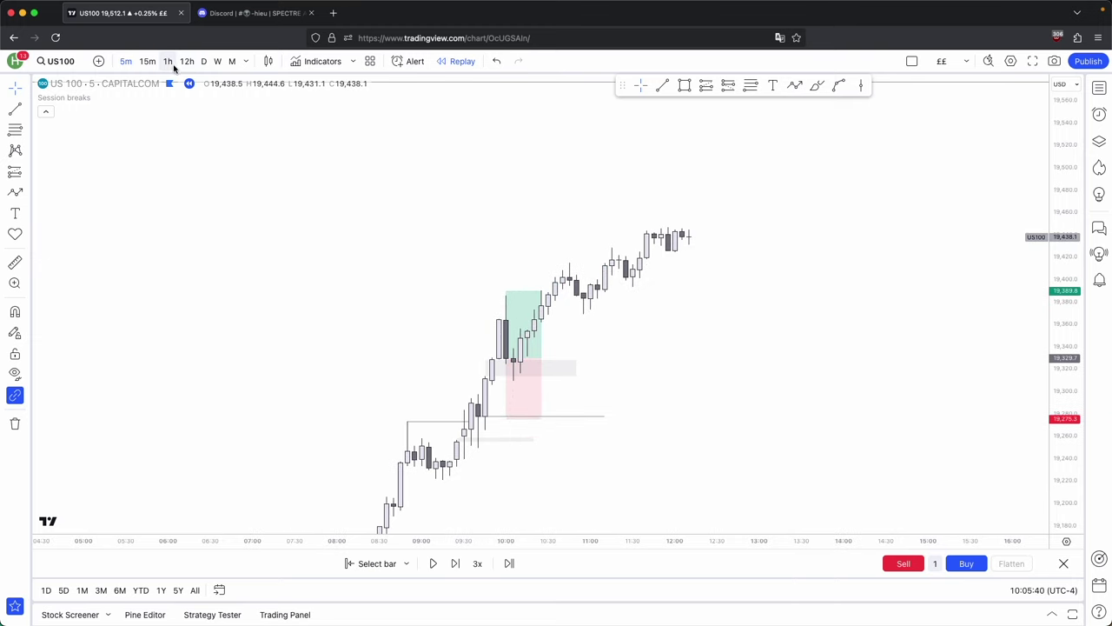
left_click(170, 64)
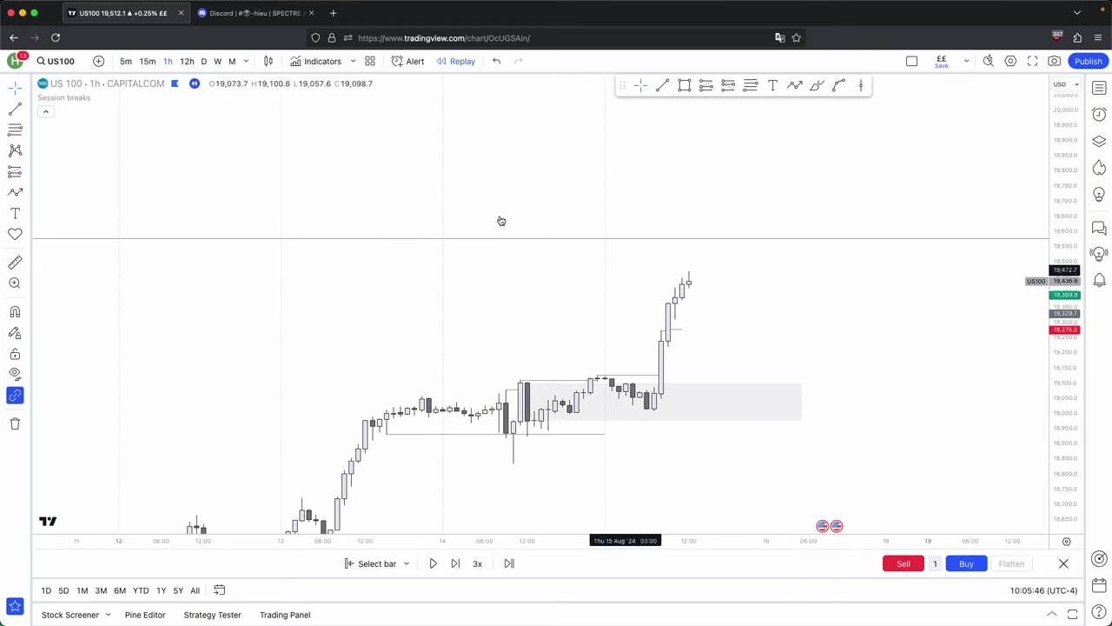
left_click(126, 61)
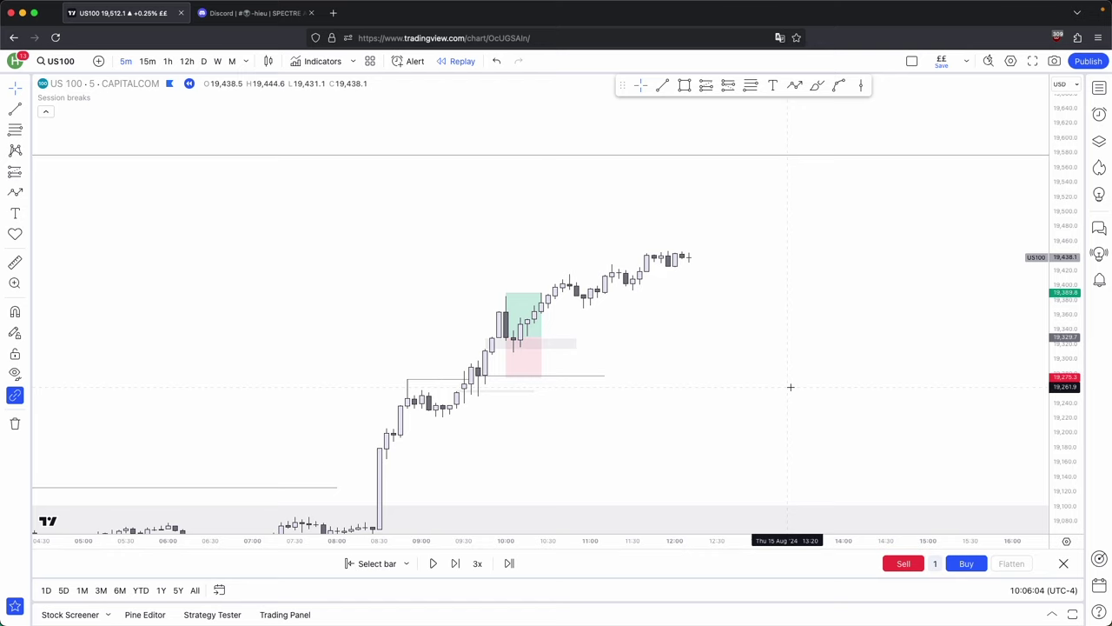
- On the 1-hour chart, draw a horizontal line from the lower 1 August high, just below the Buyside LQ line, to about 19 August
left_click(167, 61)
left_click_drag(1067, 348, 1067, 520)
scroll(801, 466, "down", 1)
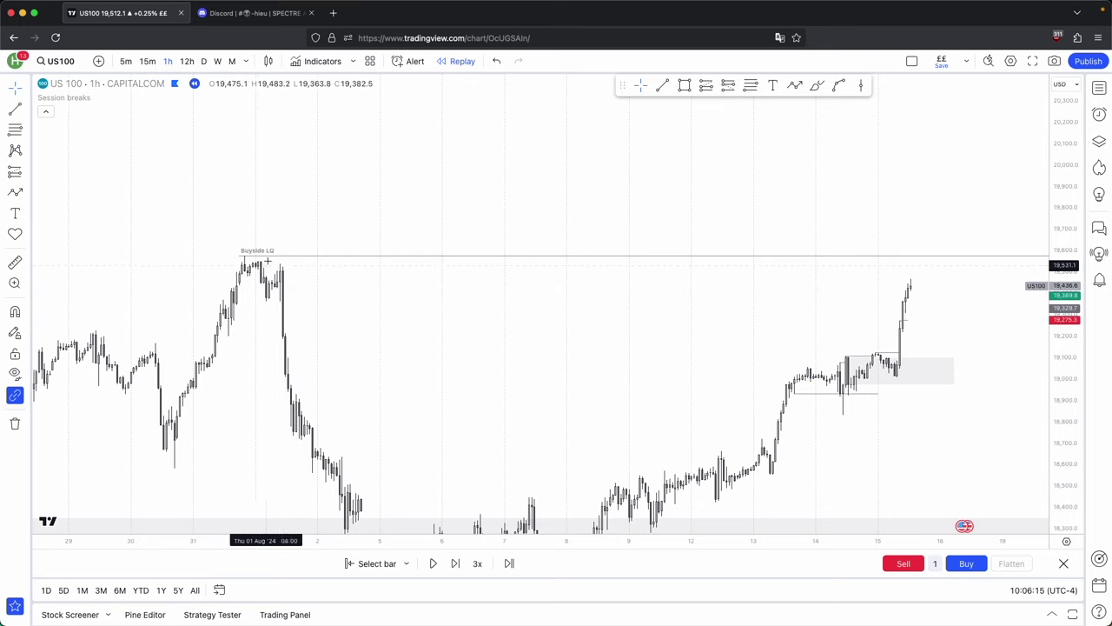
left_click(662, 85)
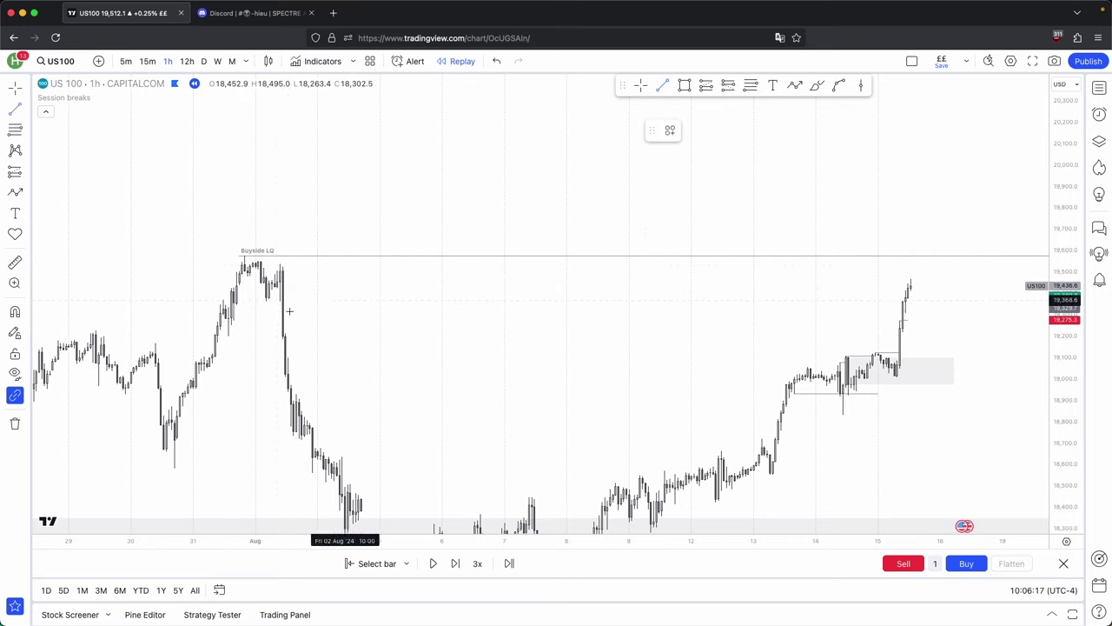
left_click(280, 266, "super")
left_click(999, 322, "shift")
left_click_drag(990, 345, 883, 315)
- Advance the 1-hour replay bar by bar into 16 August until price reaches the Buyside LQ line
left_click(459, 565)
left_click(459, 565)
left_click(459, 565)
left_click(459, 565)
left_click(459, 564)
left_click(459, 565)
left_click(455, 563)
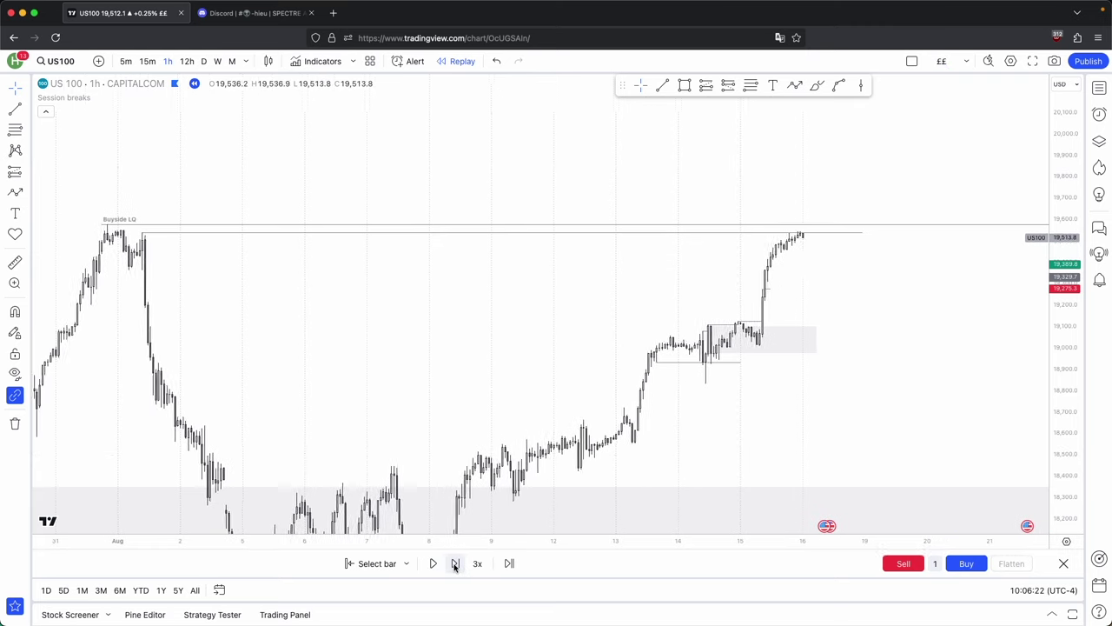
left_click(454, 563)
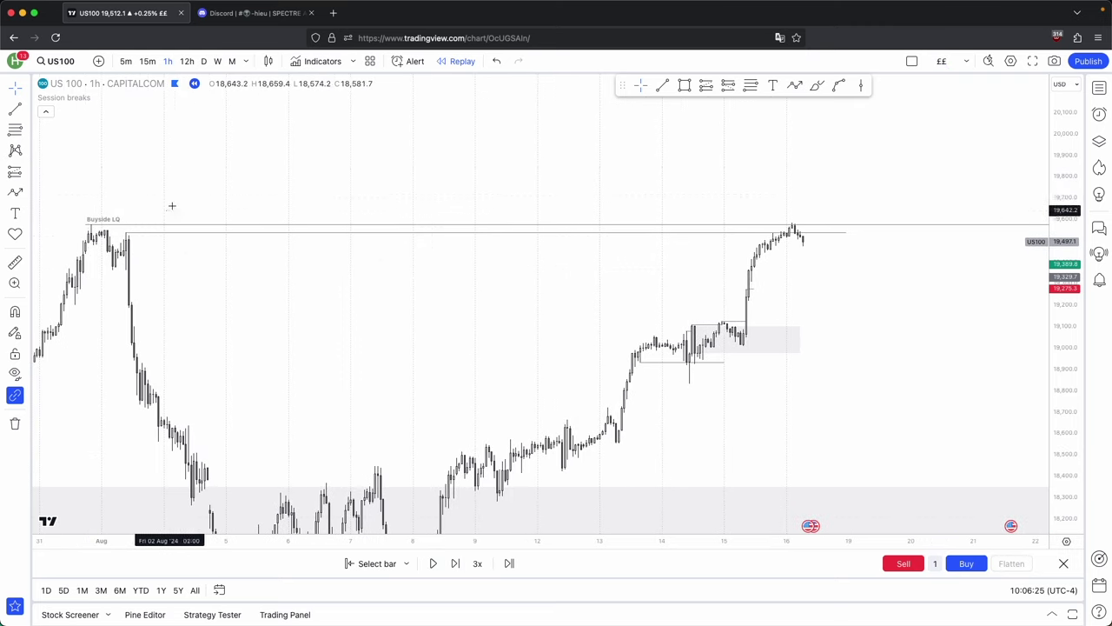